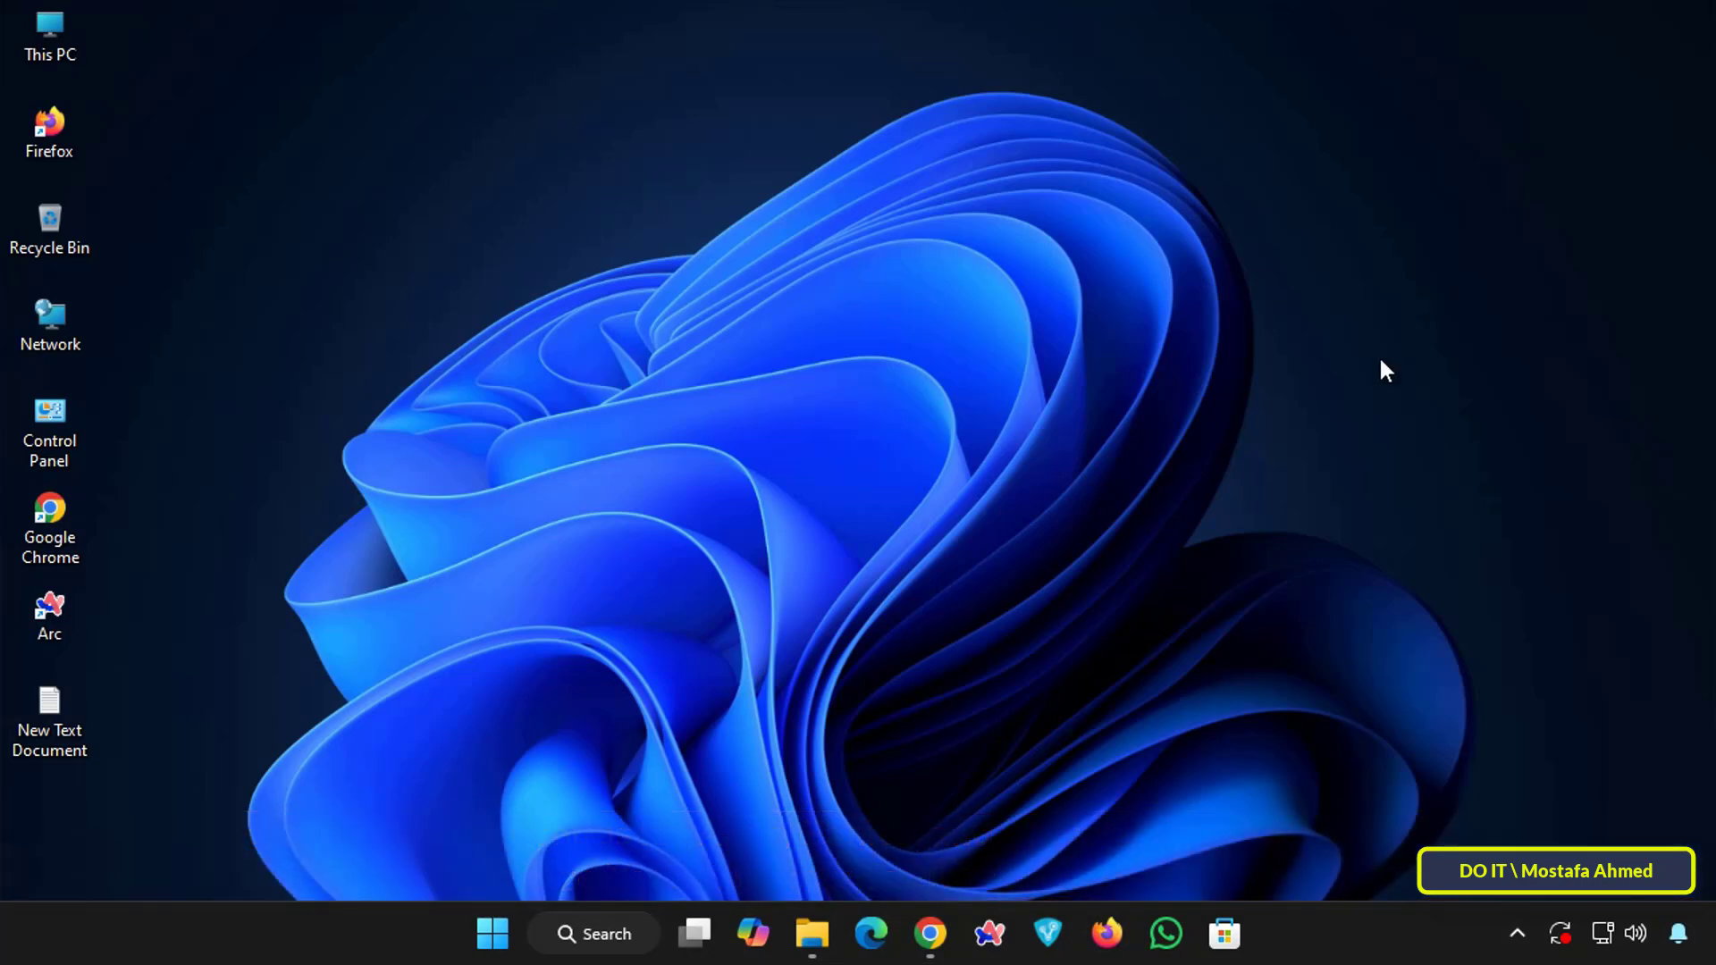
# Search Google for 'taskbar group github' and open the repo's Download & Release Notes.
pyautogui.click(930, 933)
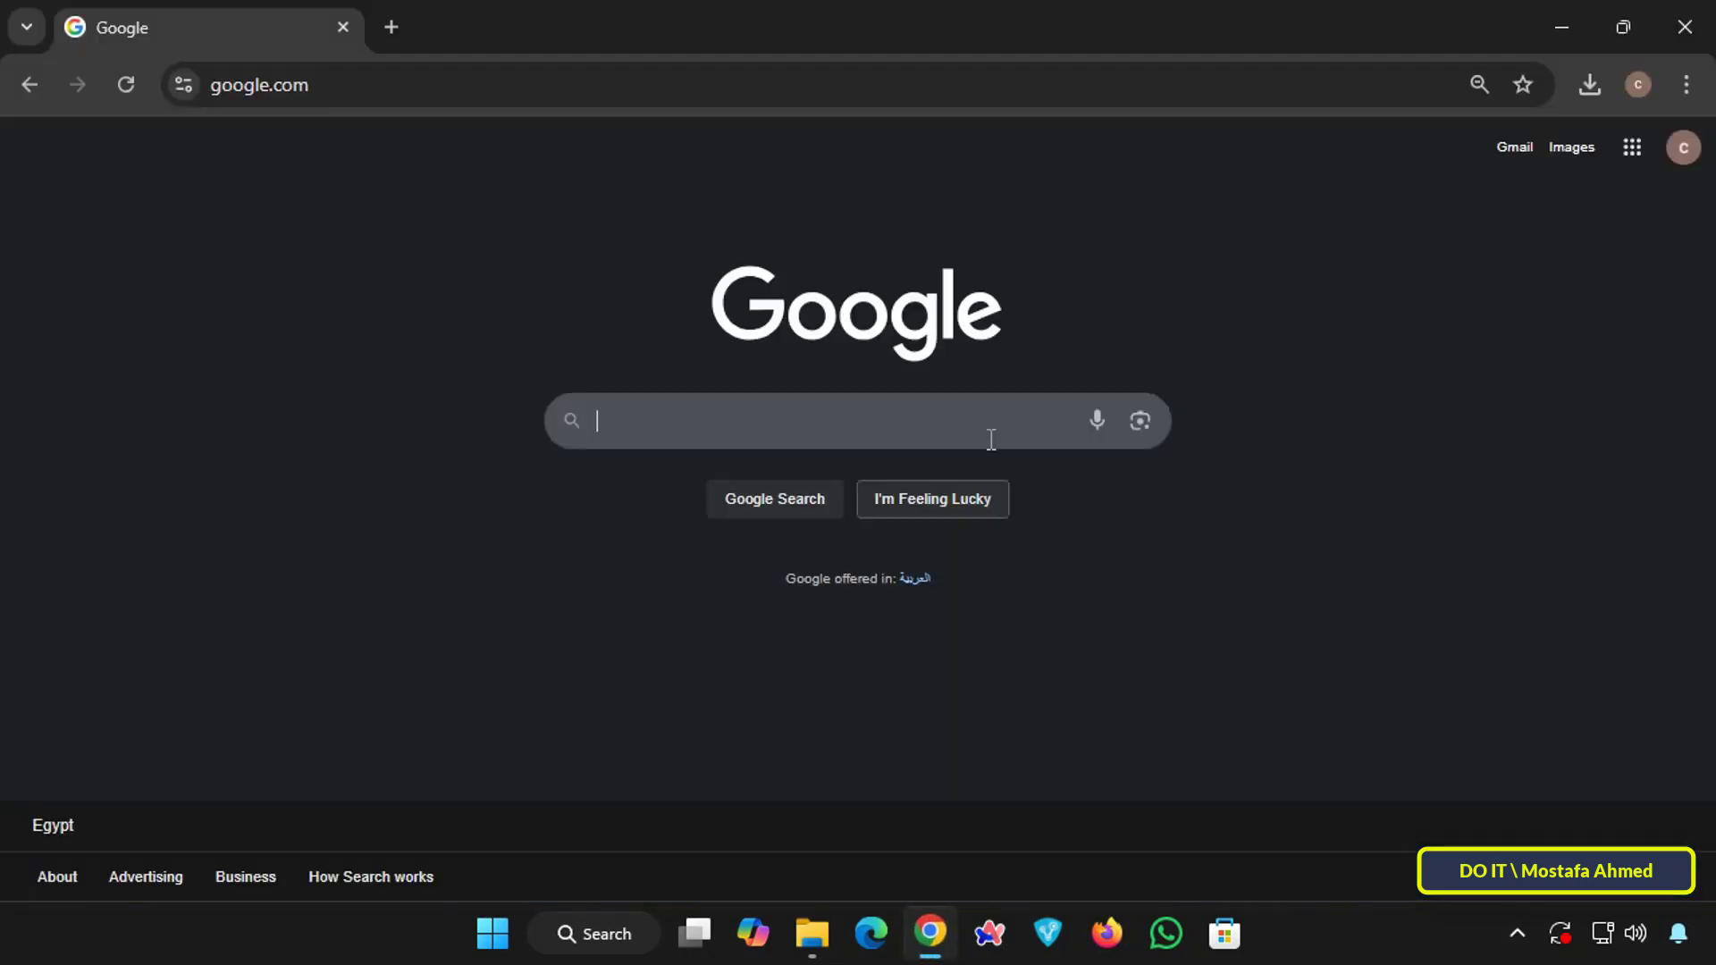
pyautogui.click(945, 421)
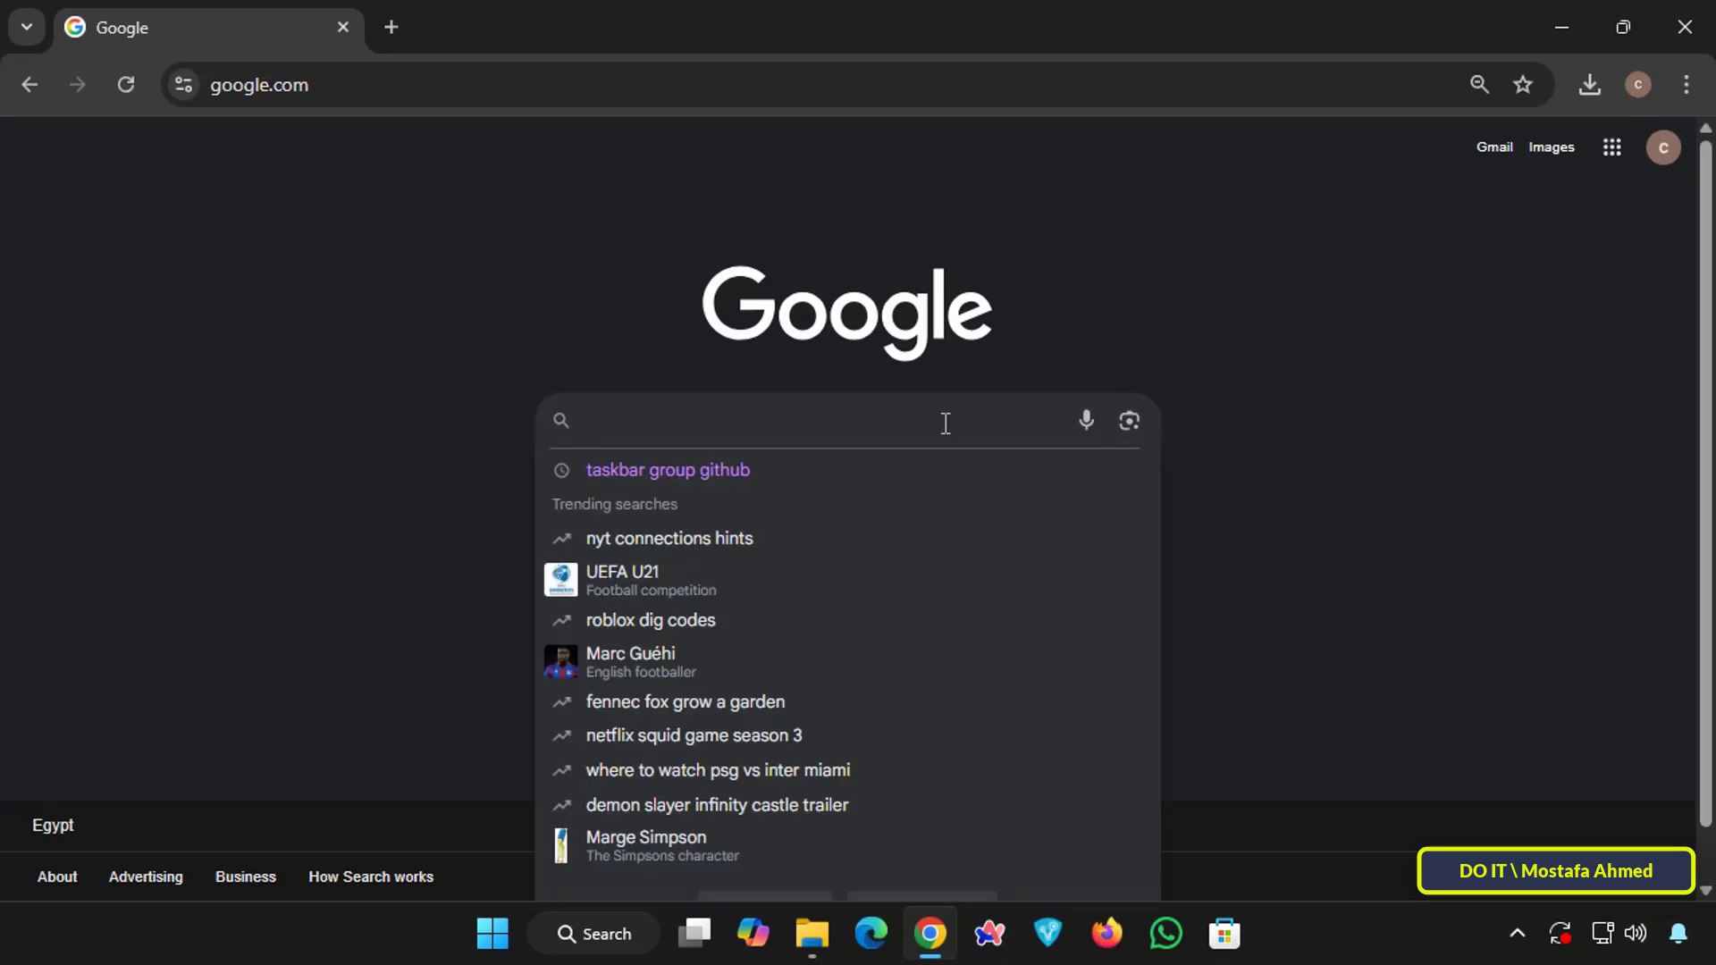
pyautogui.write('taskbar ')
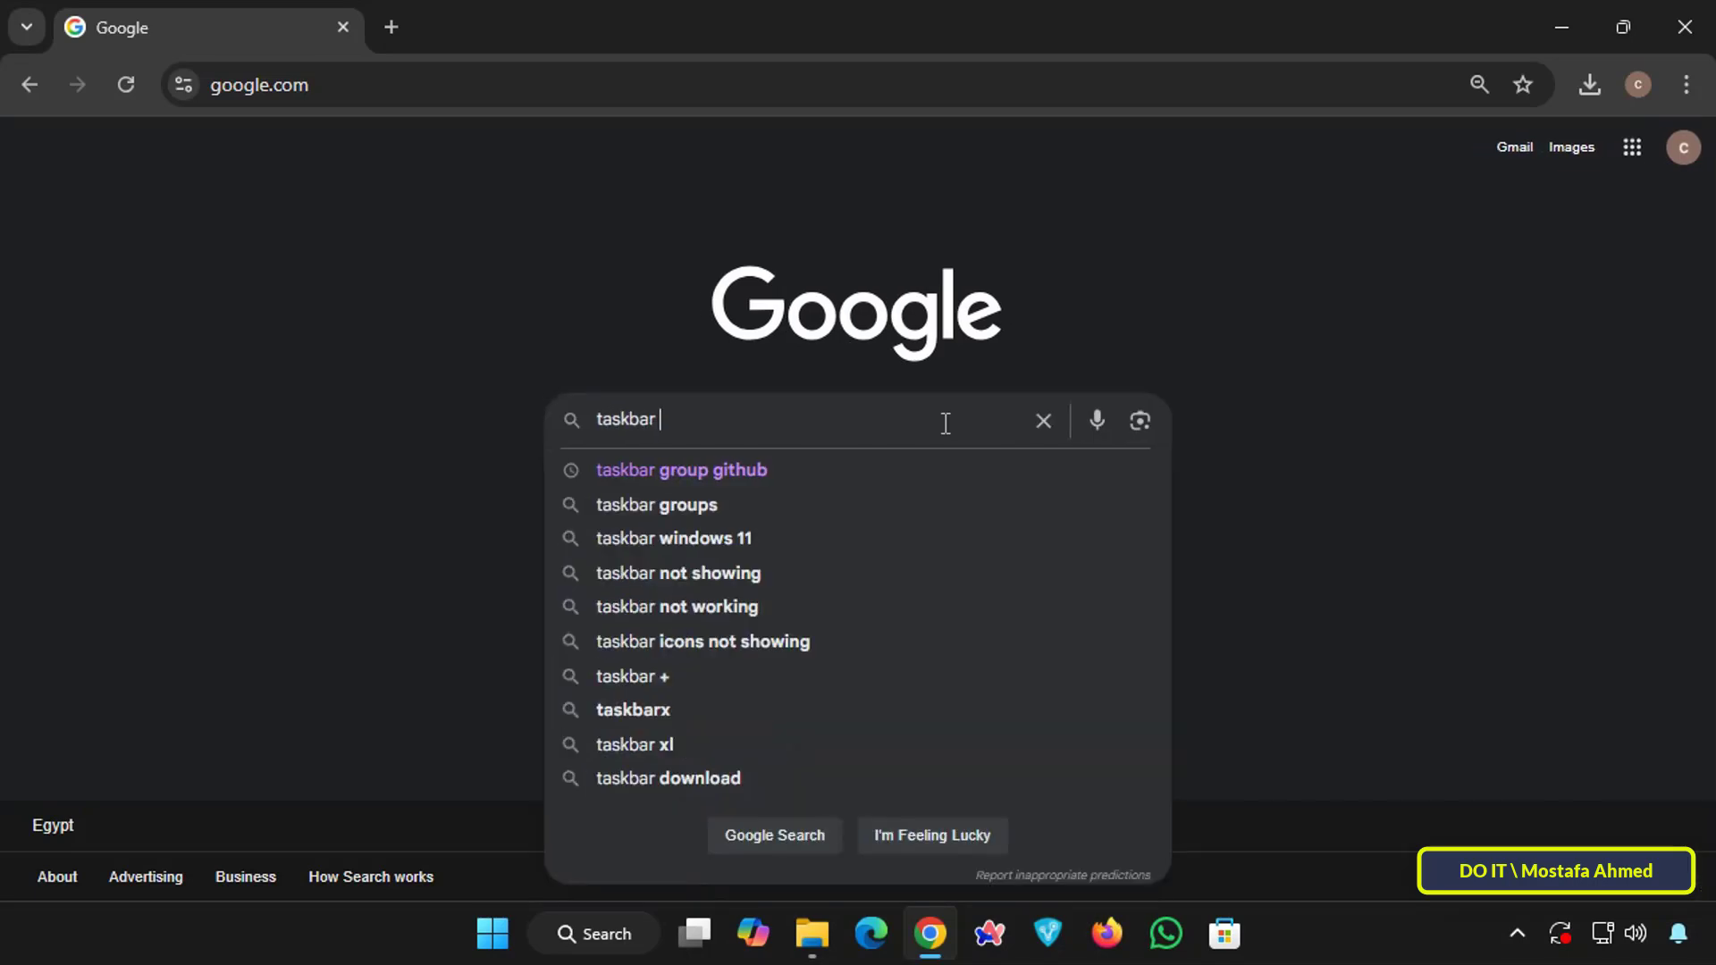
pyautogui.write('group git')
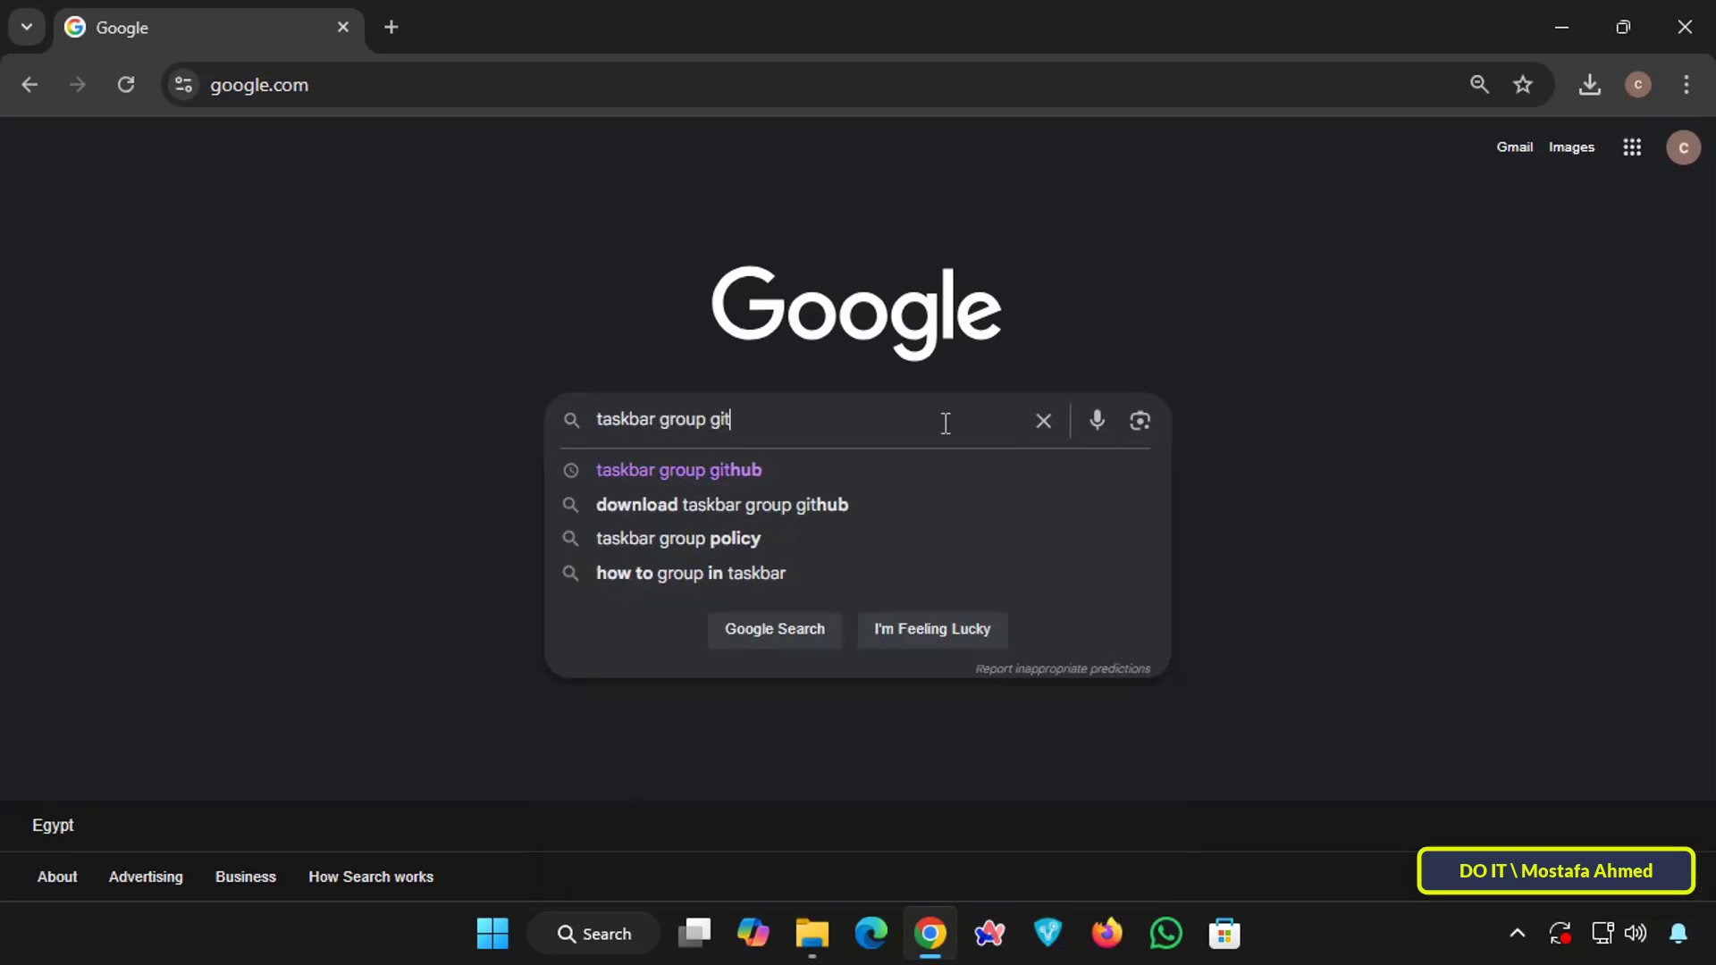
pyautogui.write('hub')
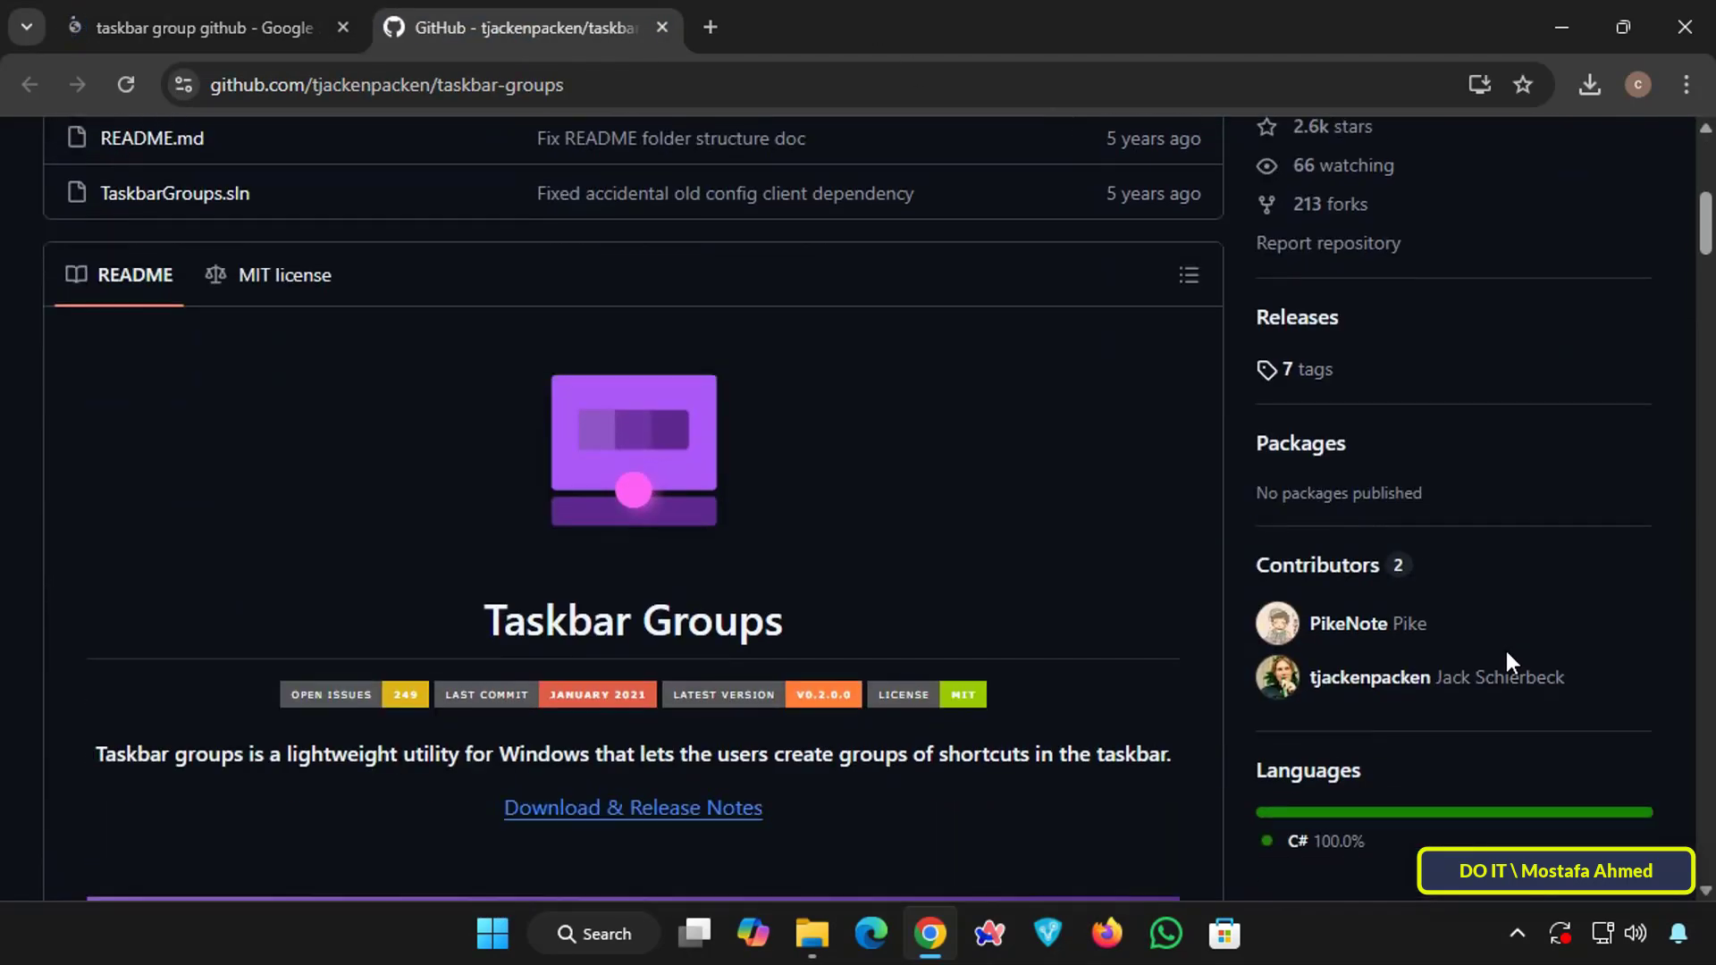
pyautogui.scroll(-2, 1506, 657)
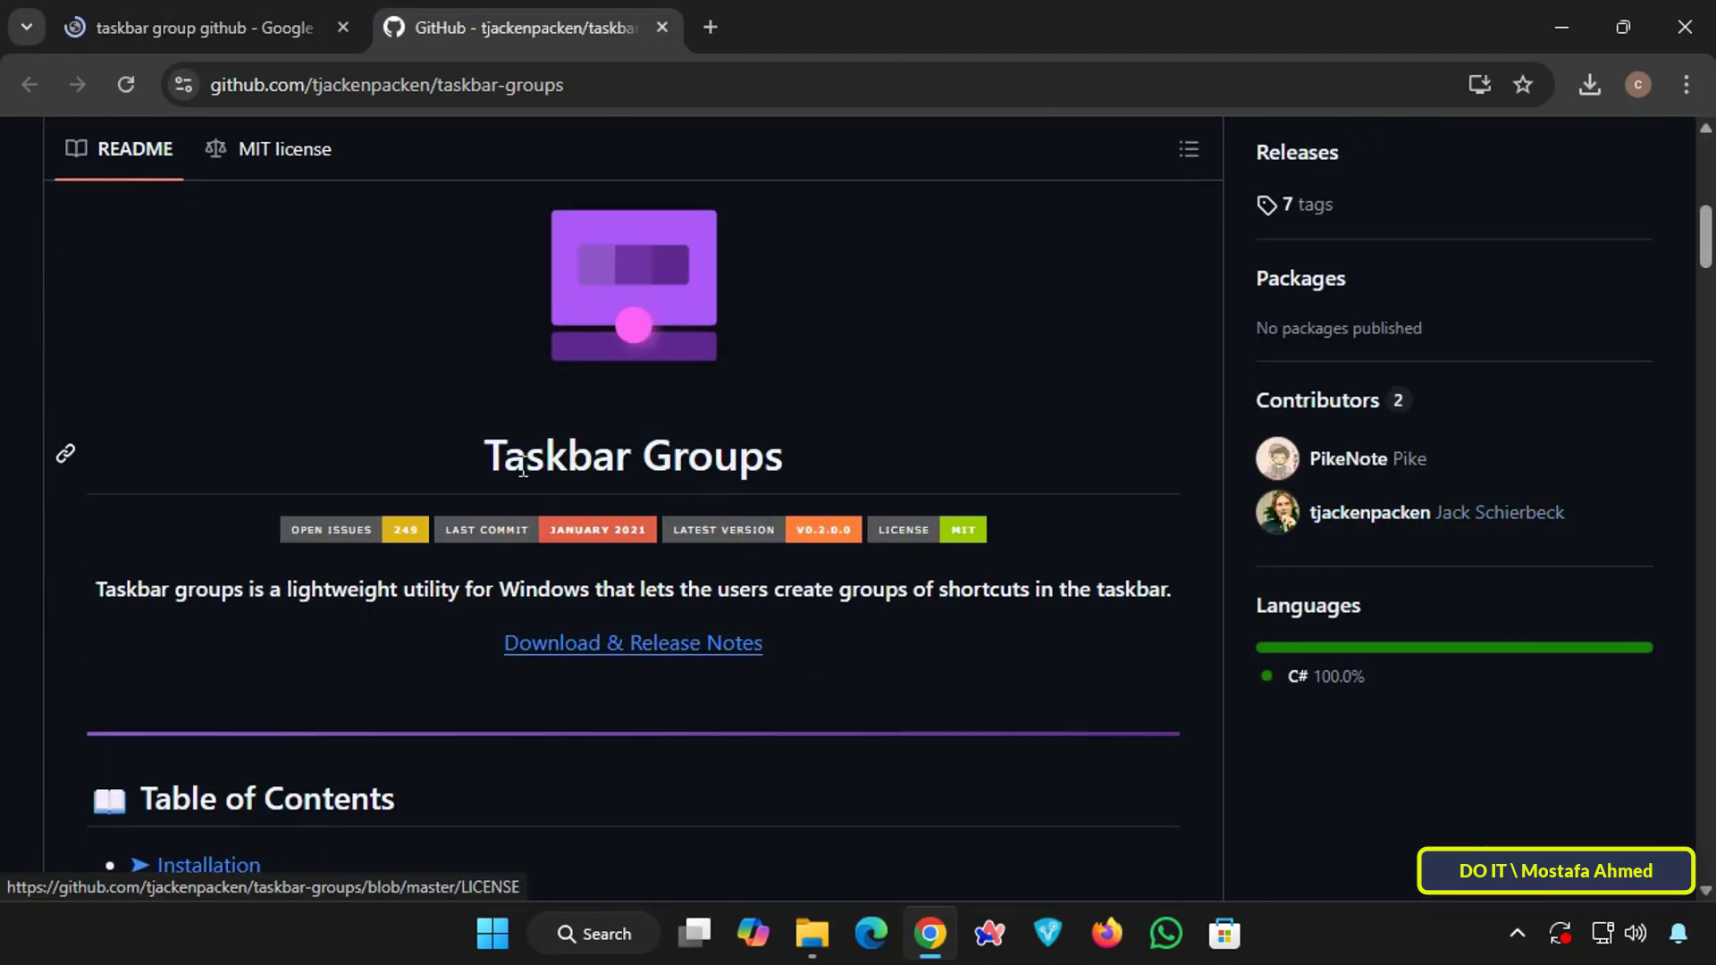
pyautogui.click(647, 645)
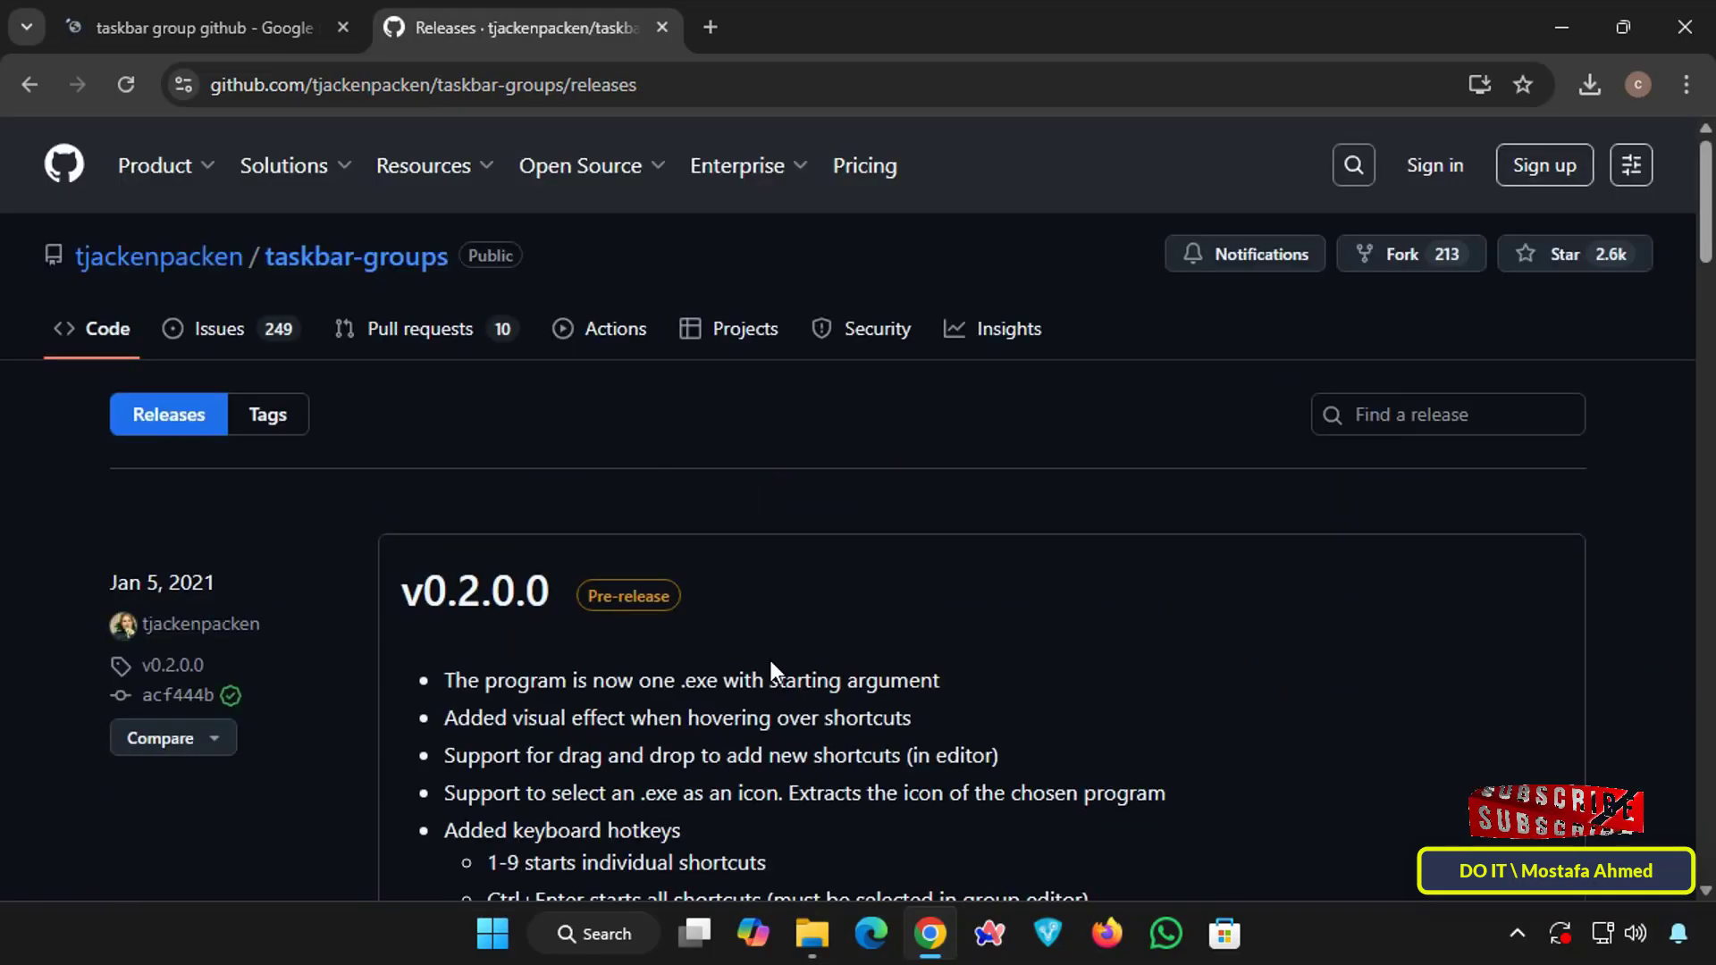
# Download TaskbarGroups.zip from the v0.2.0.0 release assets and show it in its folder.
pyautogui.scroll(-3, 804, 650)
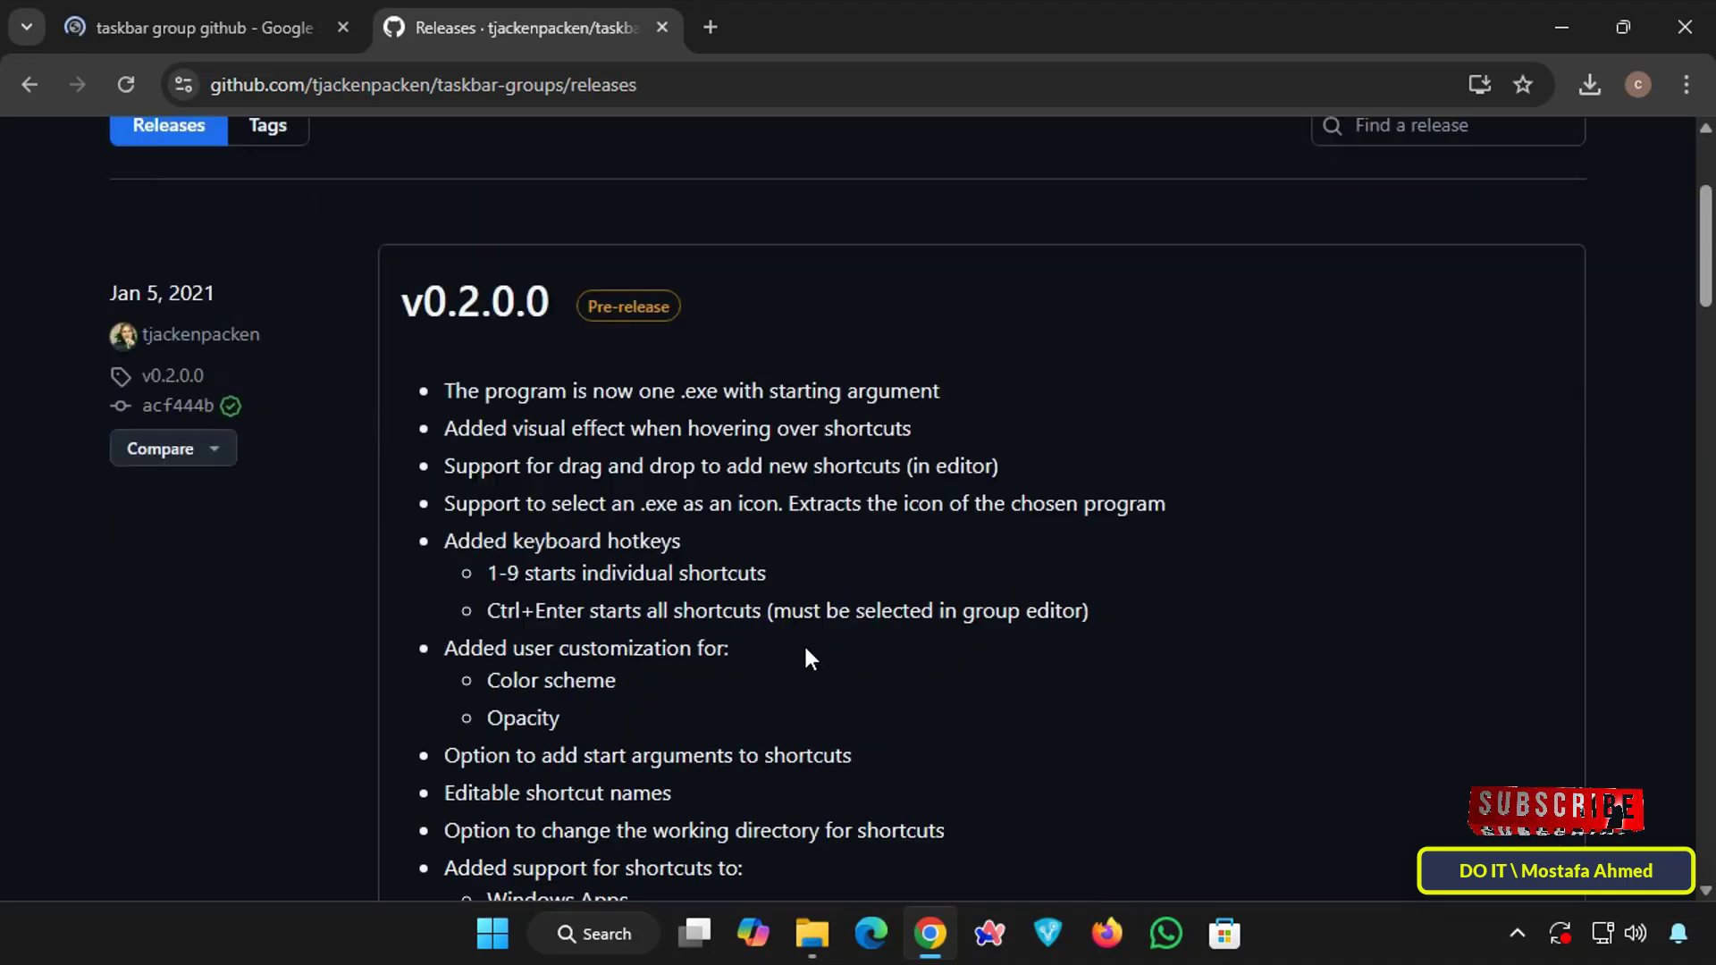
pyautogui.scroll(-8, 802, 643)
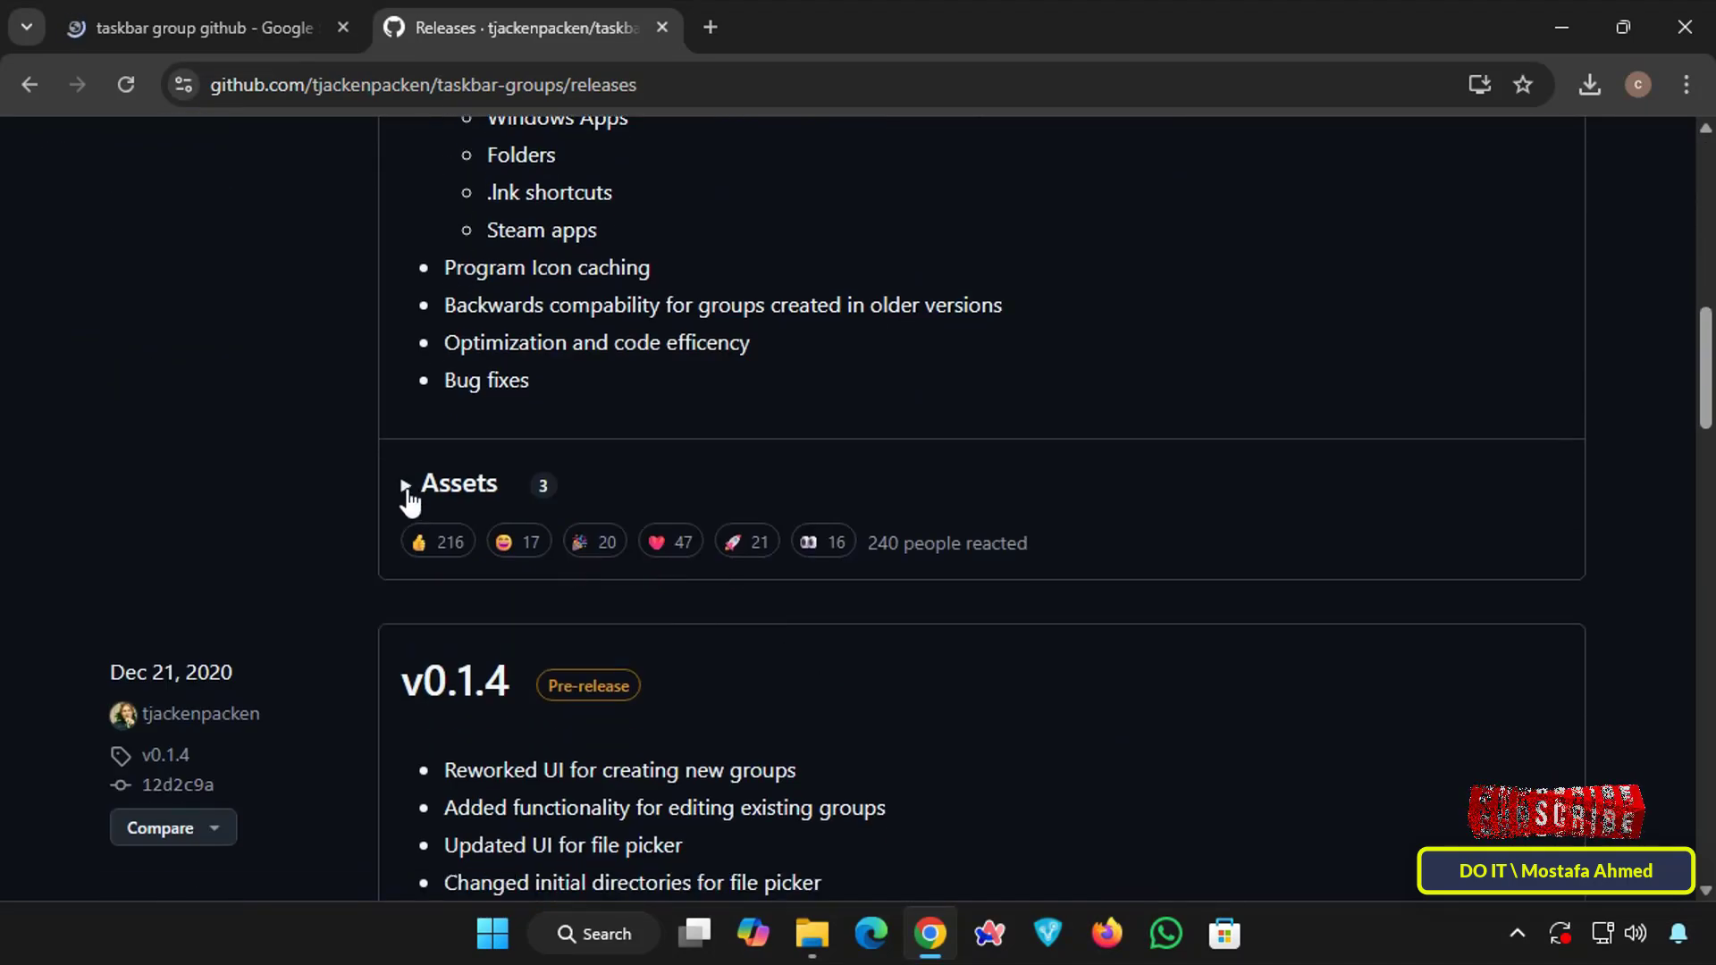
pyautogui.click(407, 491)
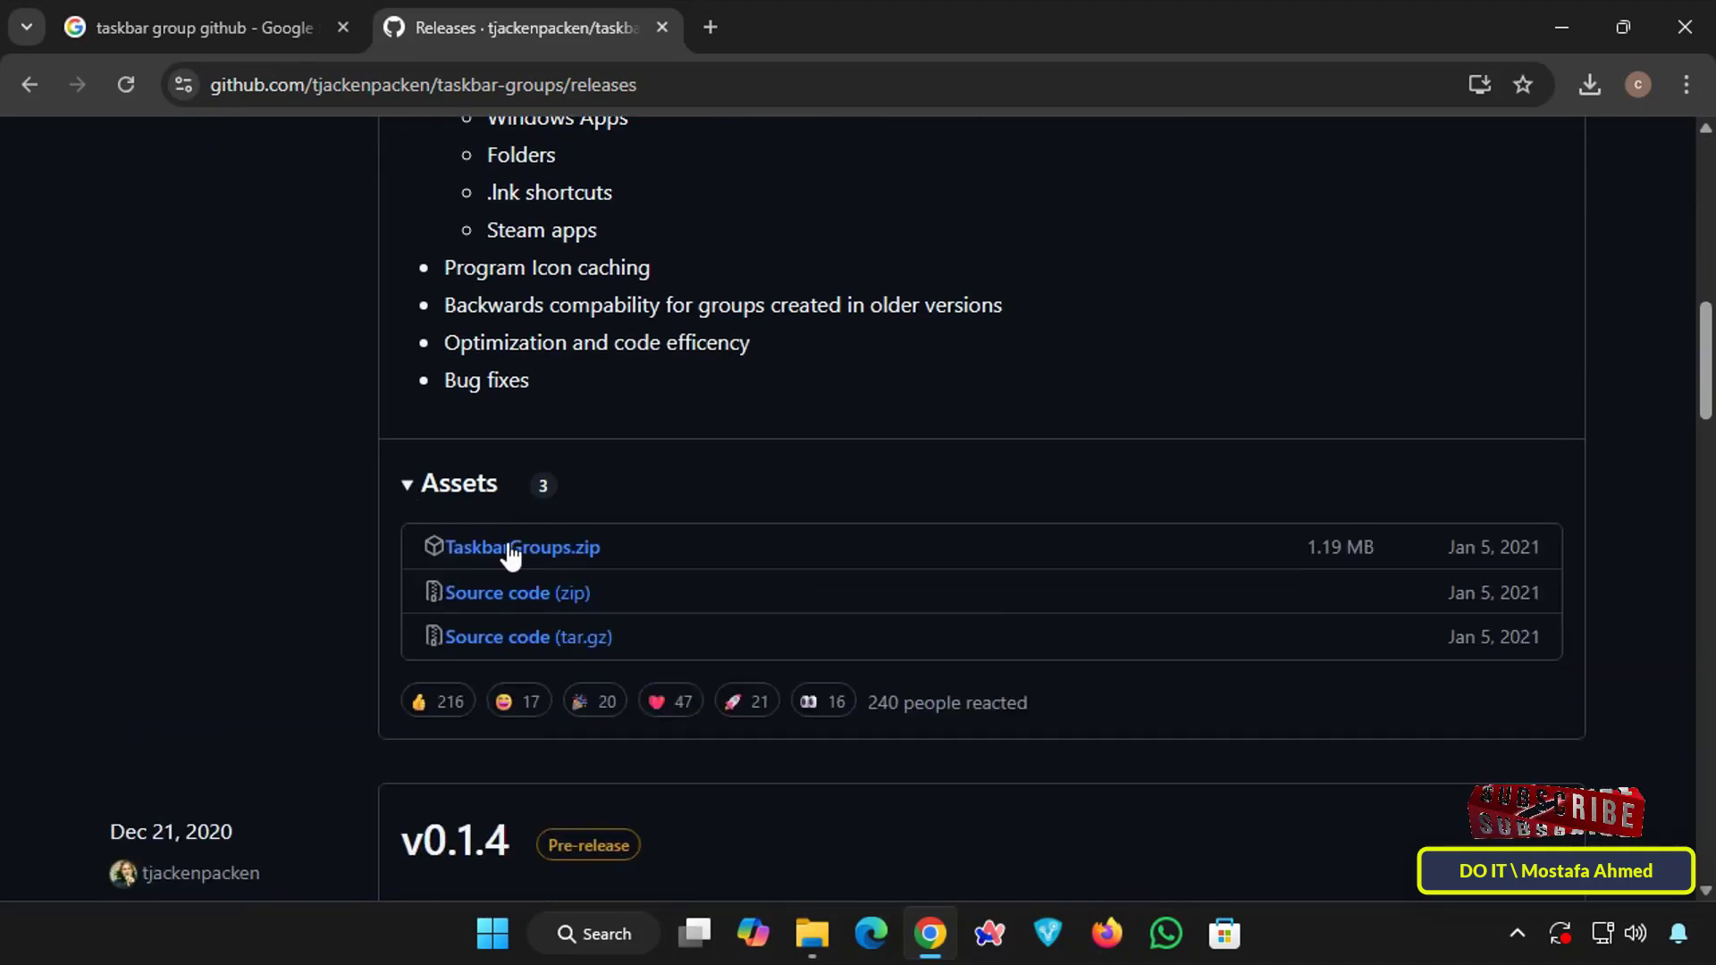
pyautogui.click(529, 552)
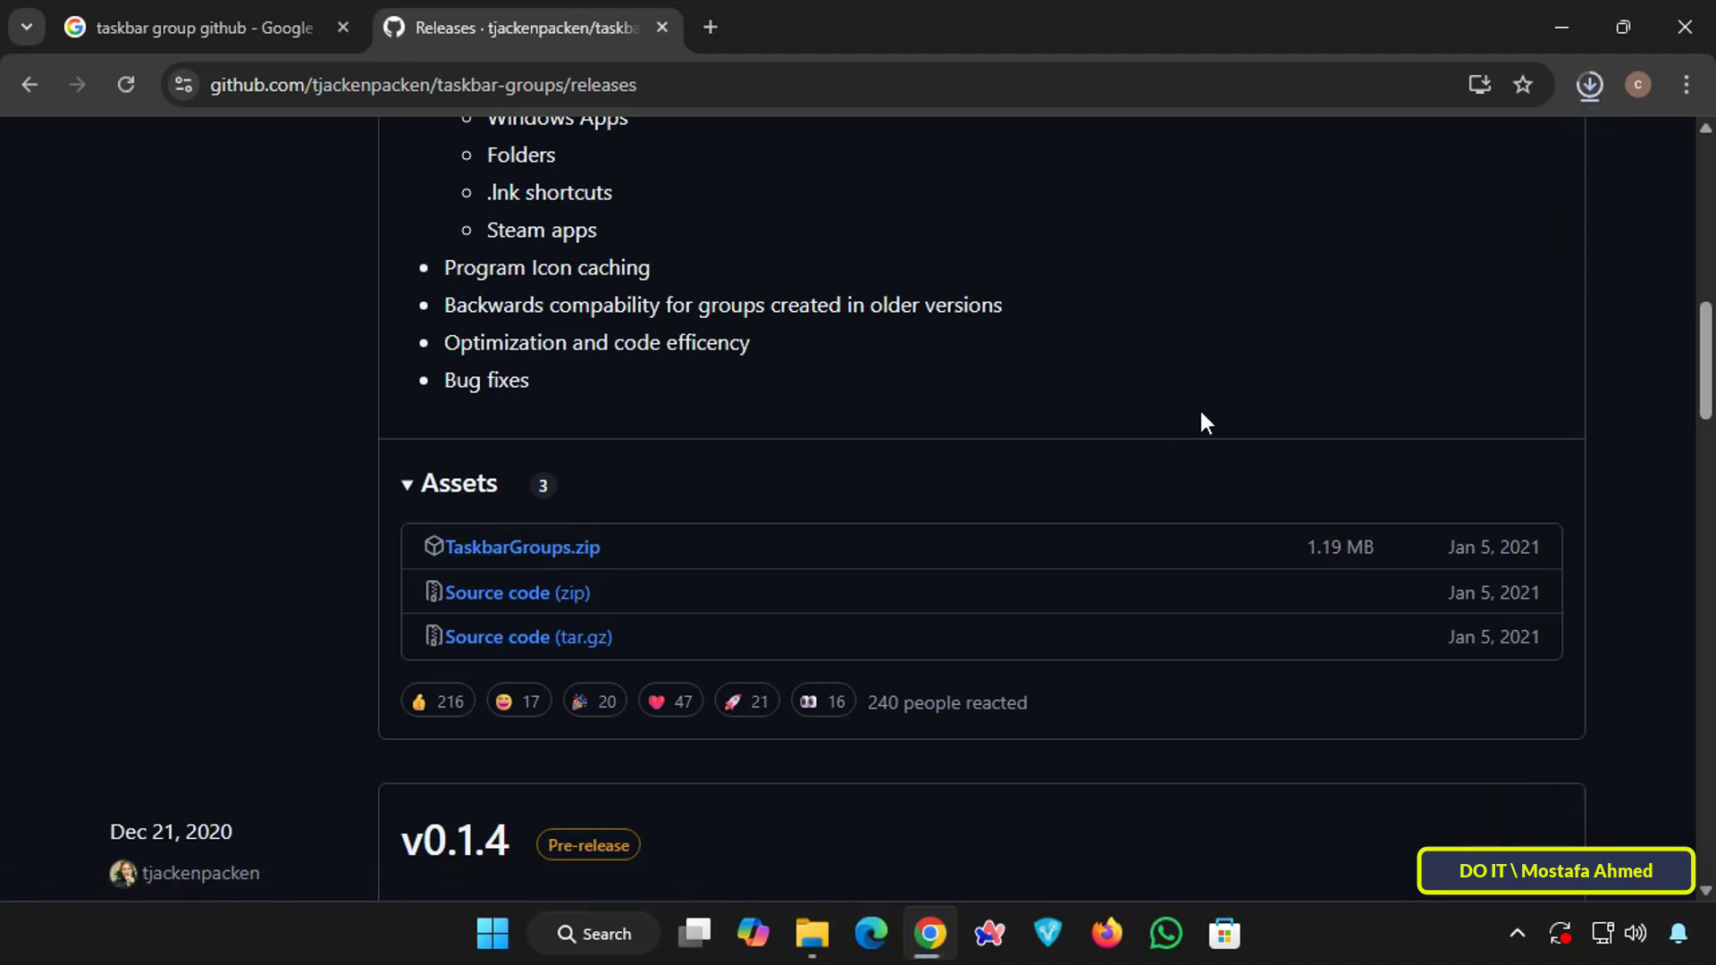
pyautogui.click(1519, 149)
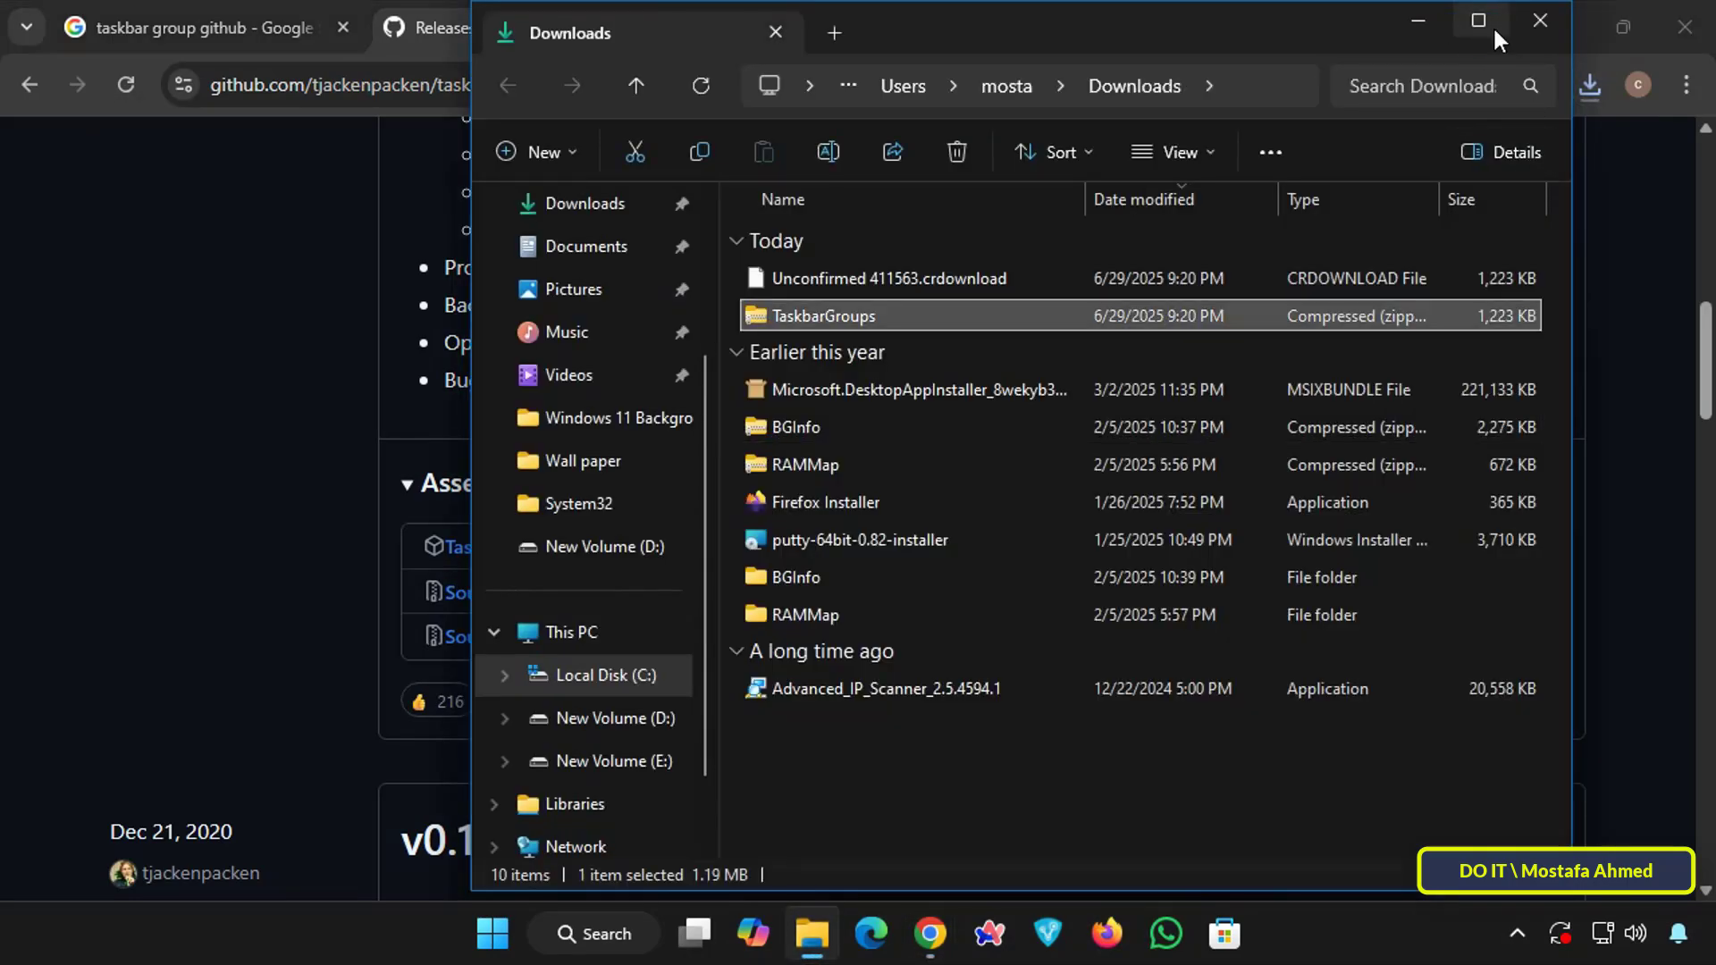
# Copy TaskbarGroups.zip from the Downloads folder.
pyautogui.click(1493, 29)
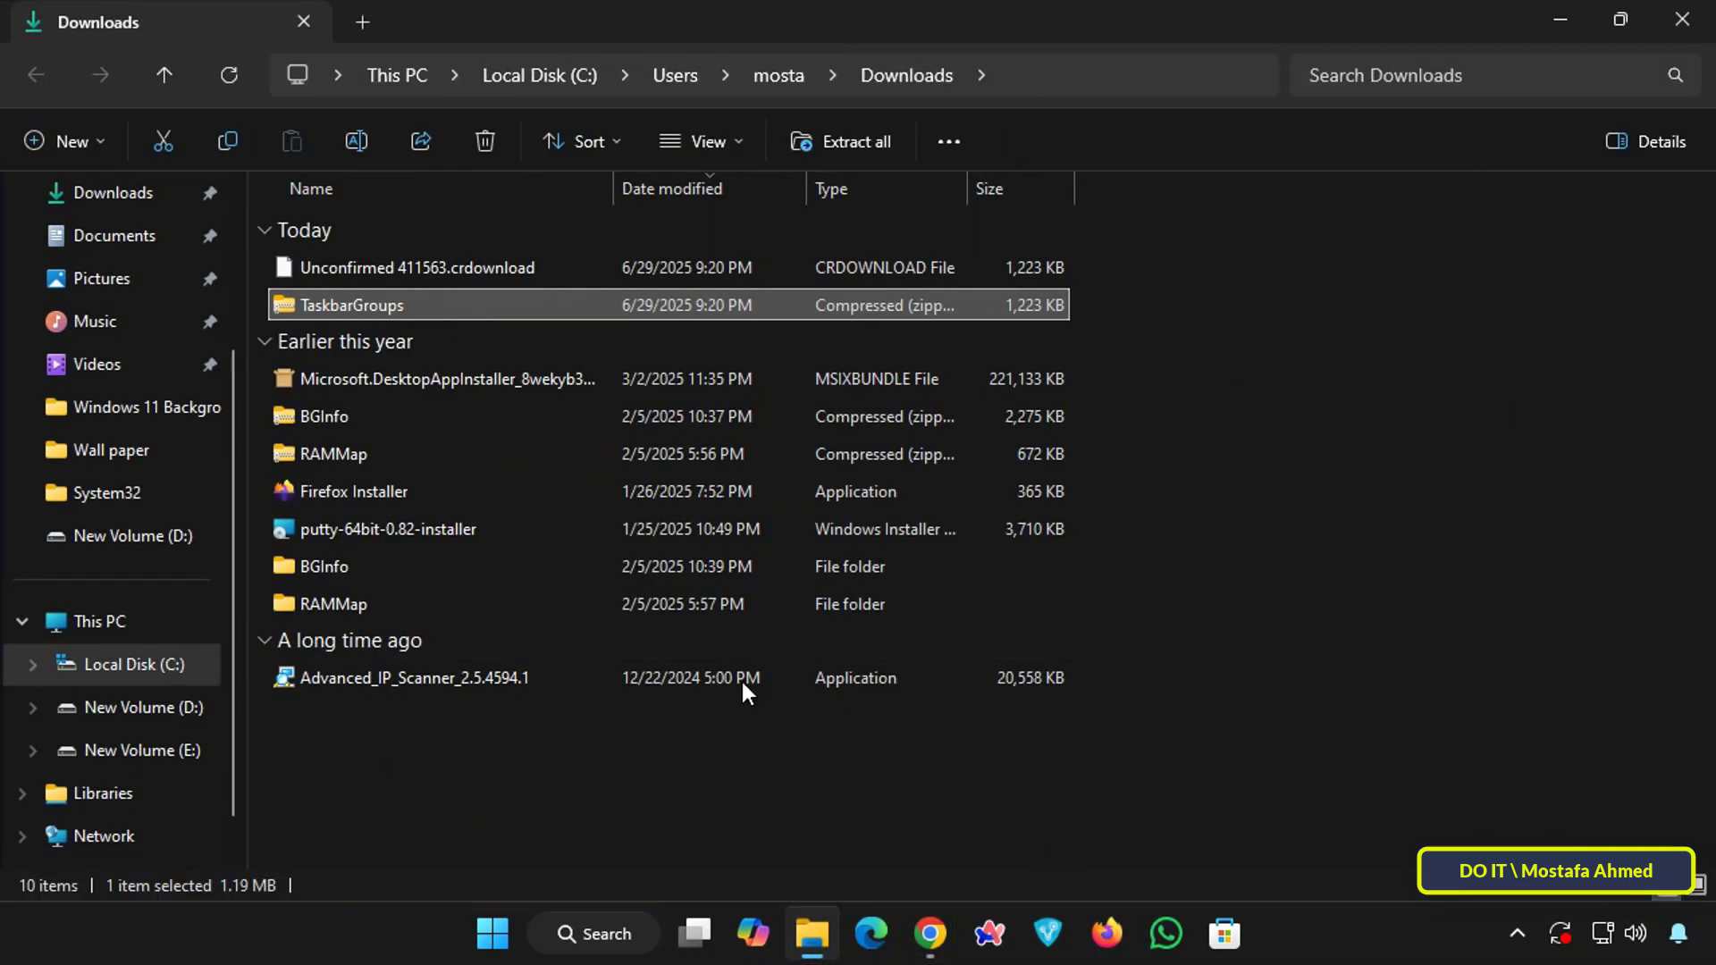
pyautogui.rightClick(345, 304)
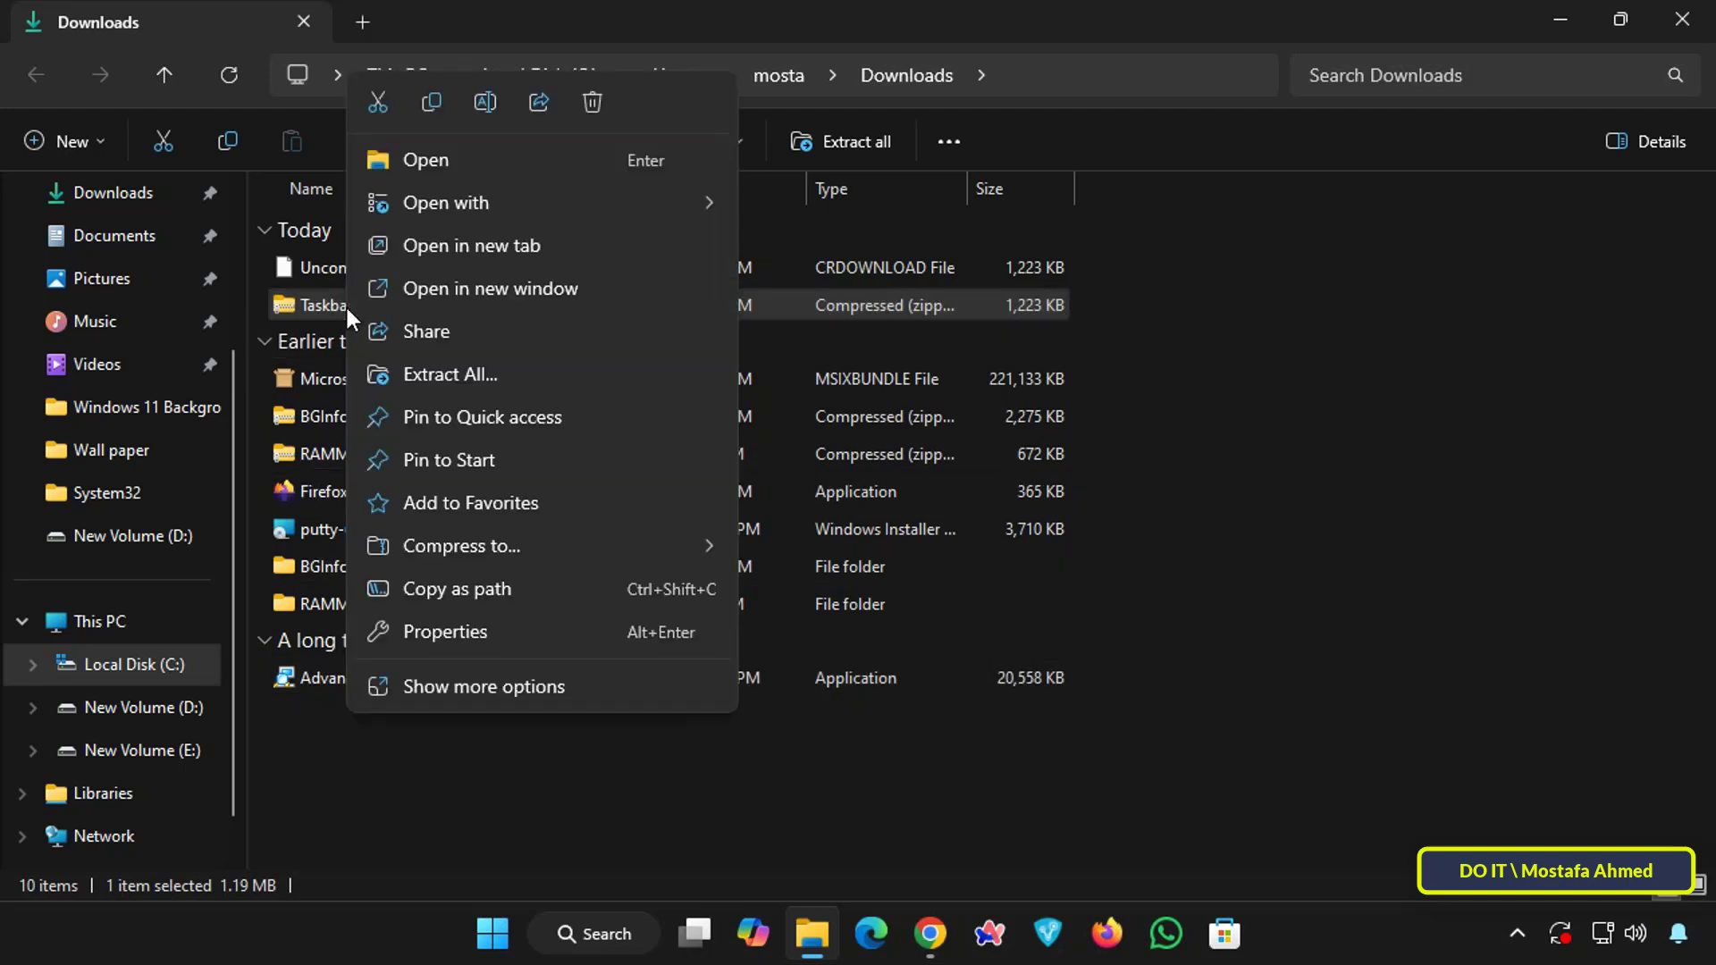
pyautogui.click(432, 104)
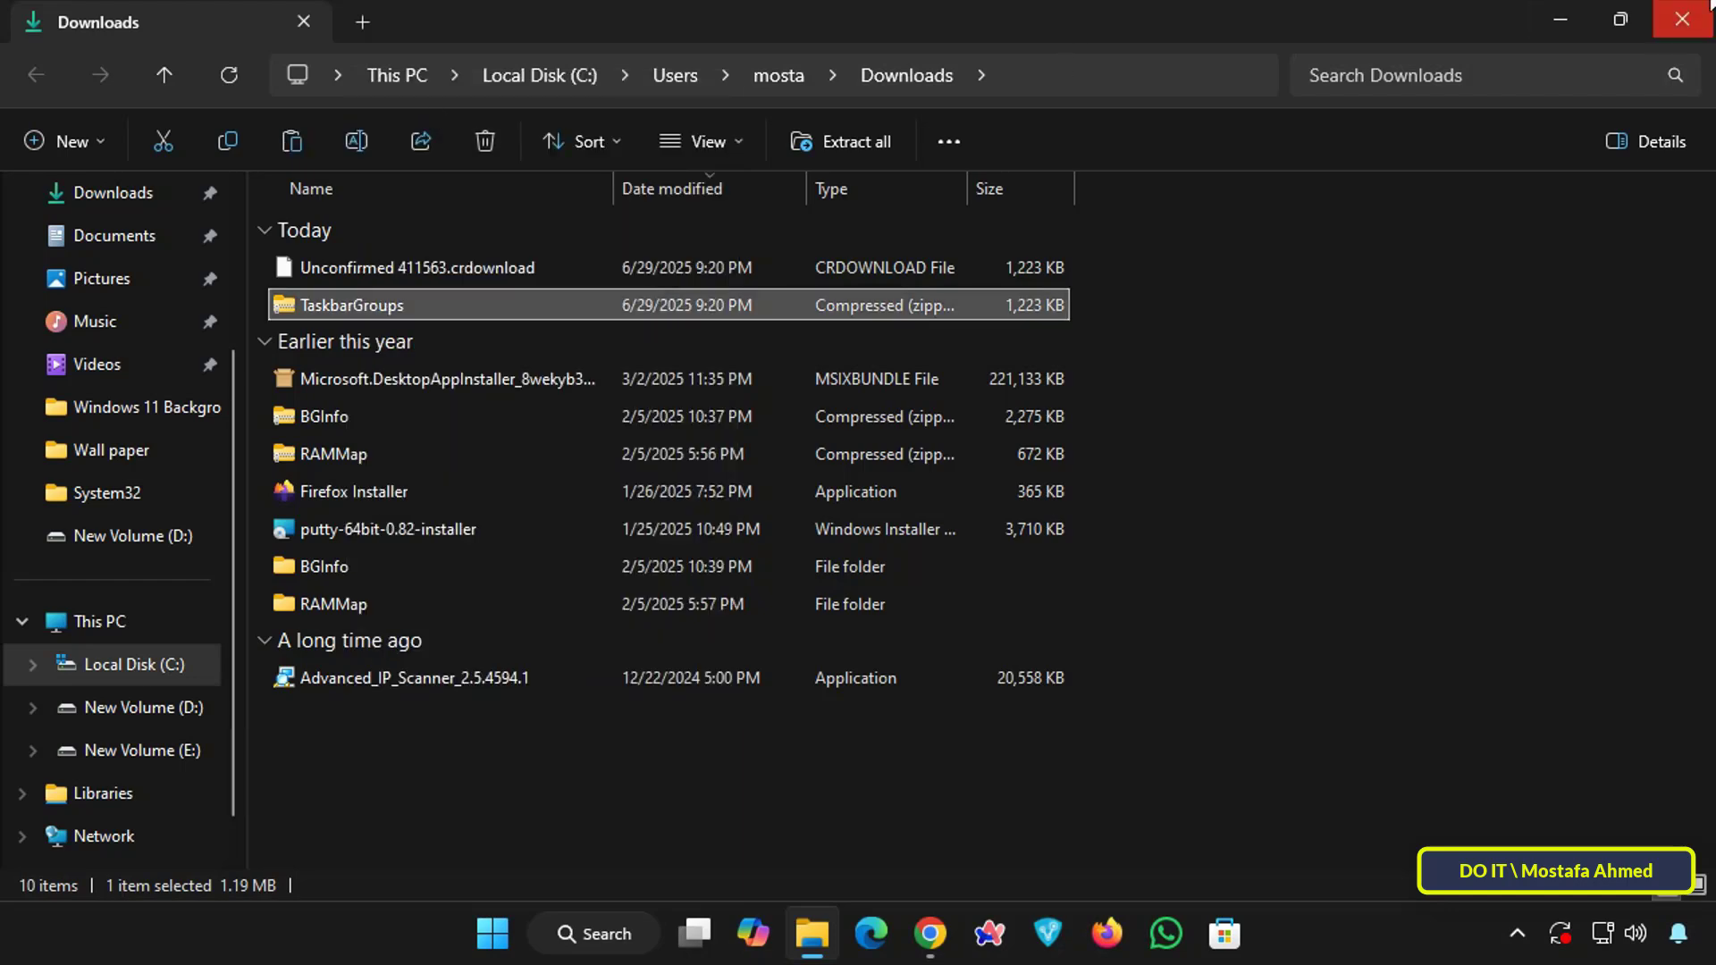
pyautogui.click(1682, 20)
pyautogui.click(1562, 27)
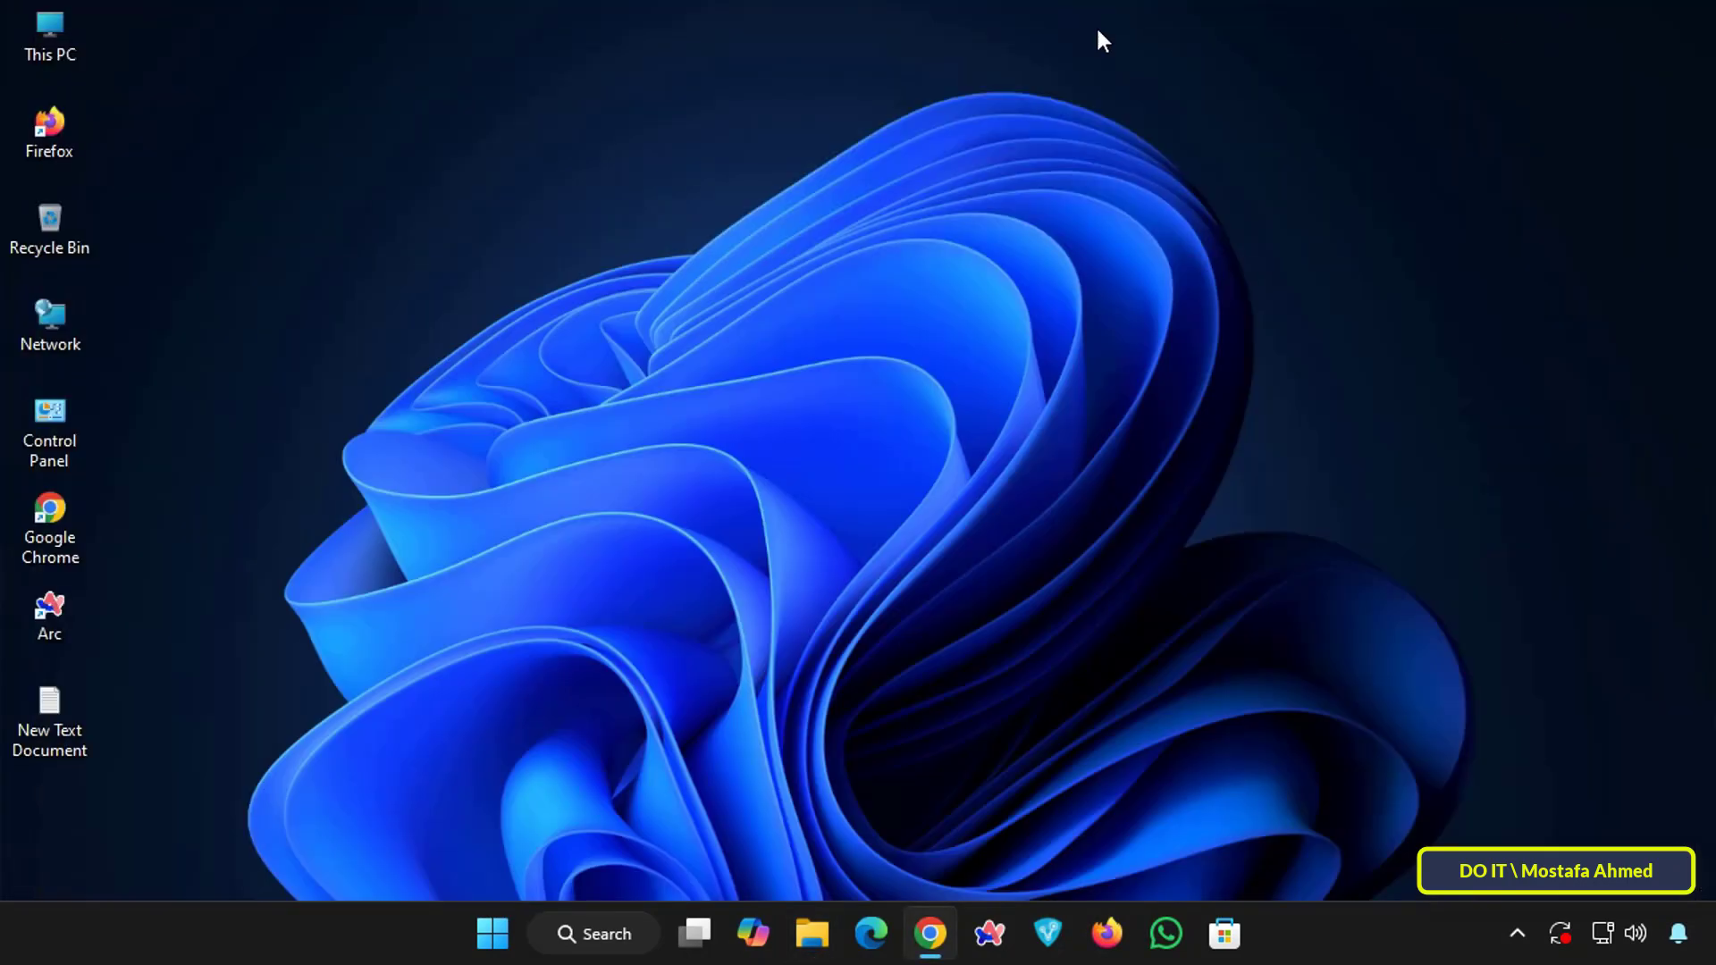
# Paste the zip into the root of New Volume (D:) through This PC.
pyautogui.doubleClick(50, 52)
pyautogui.click(1483, 23)
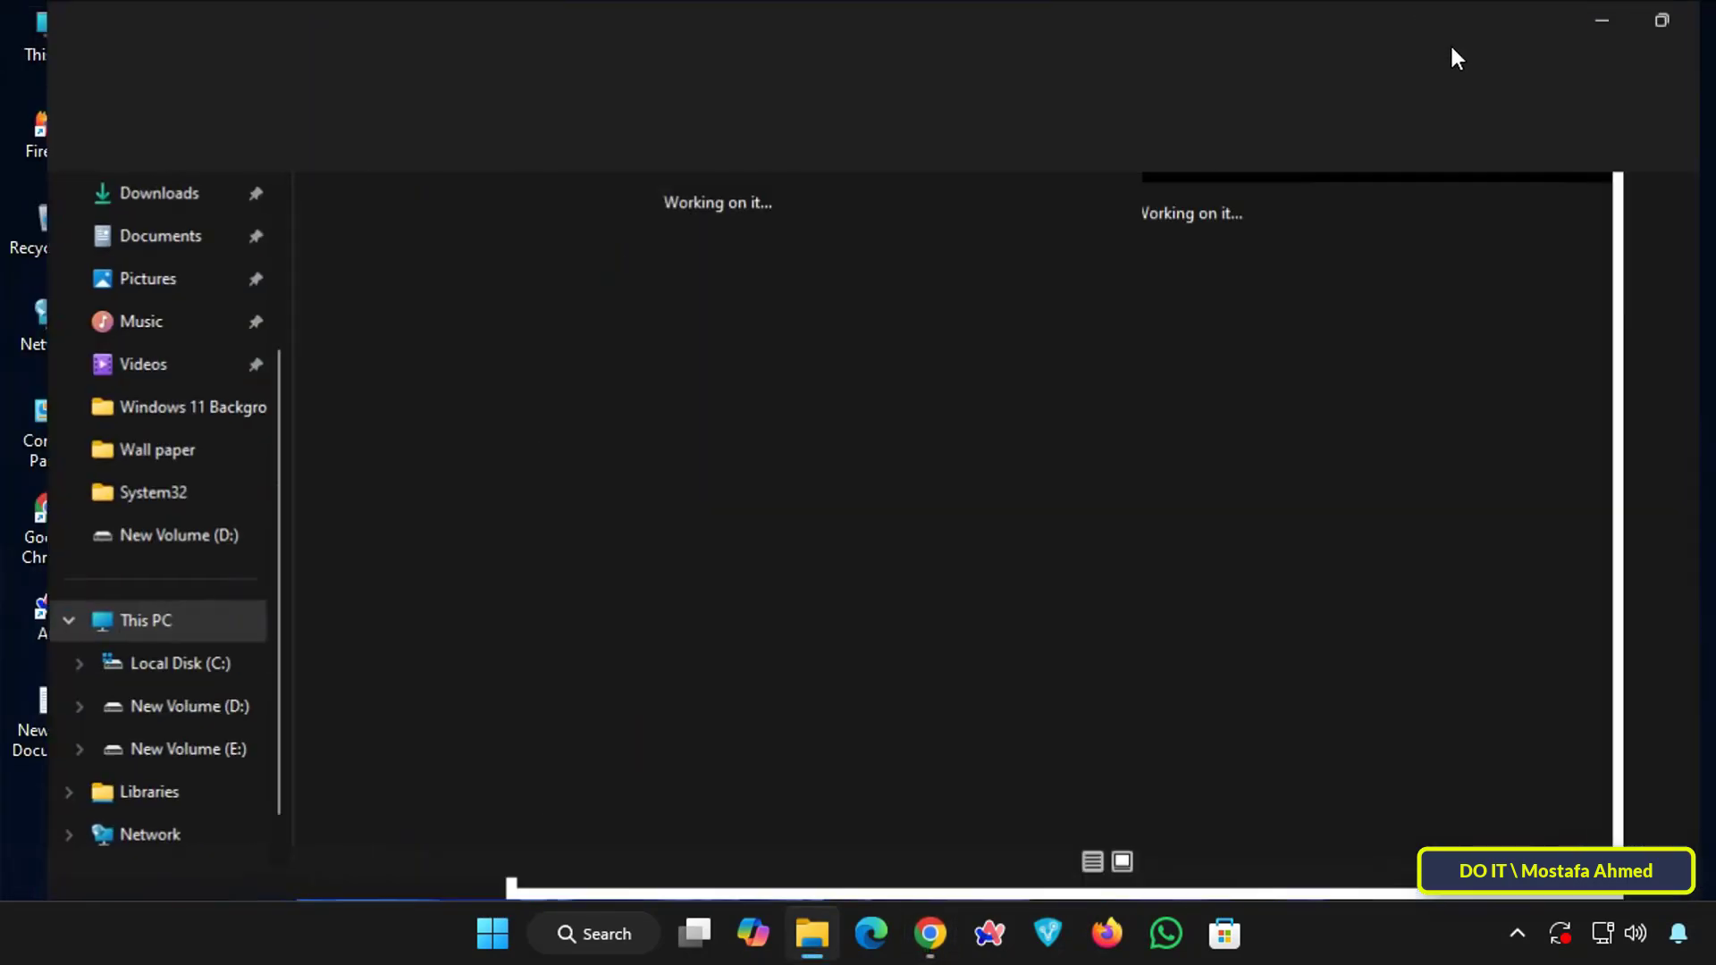
pyautogui.doubleClick(824, 254)
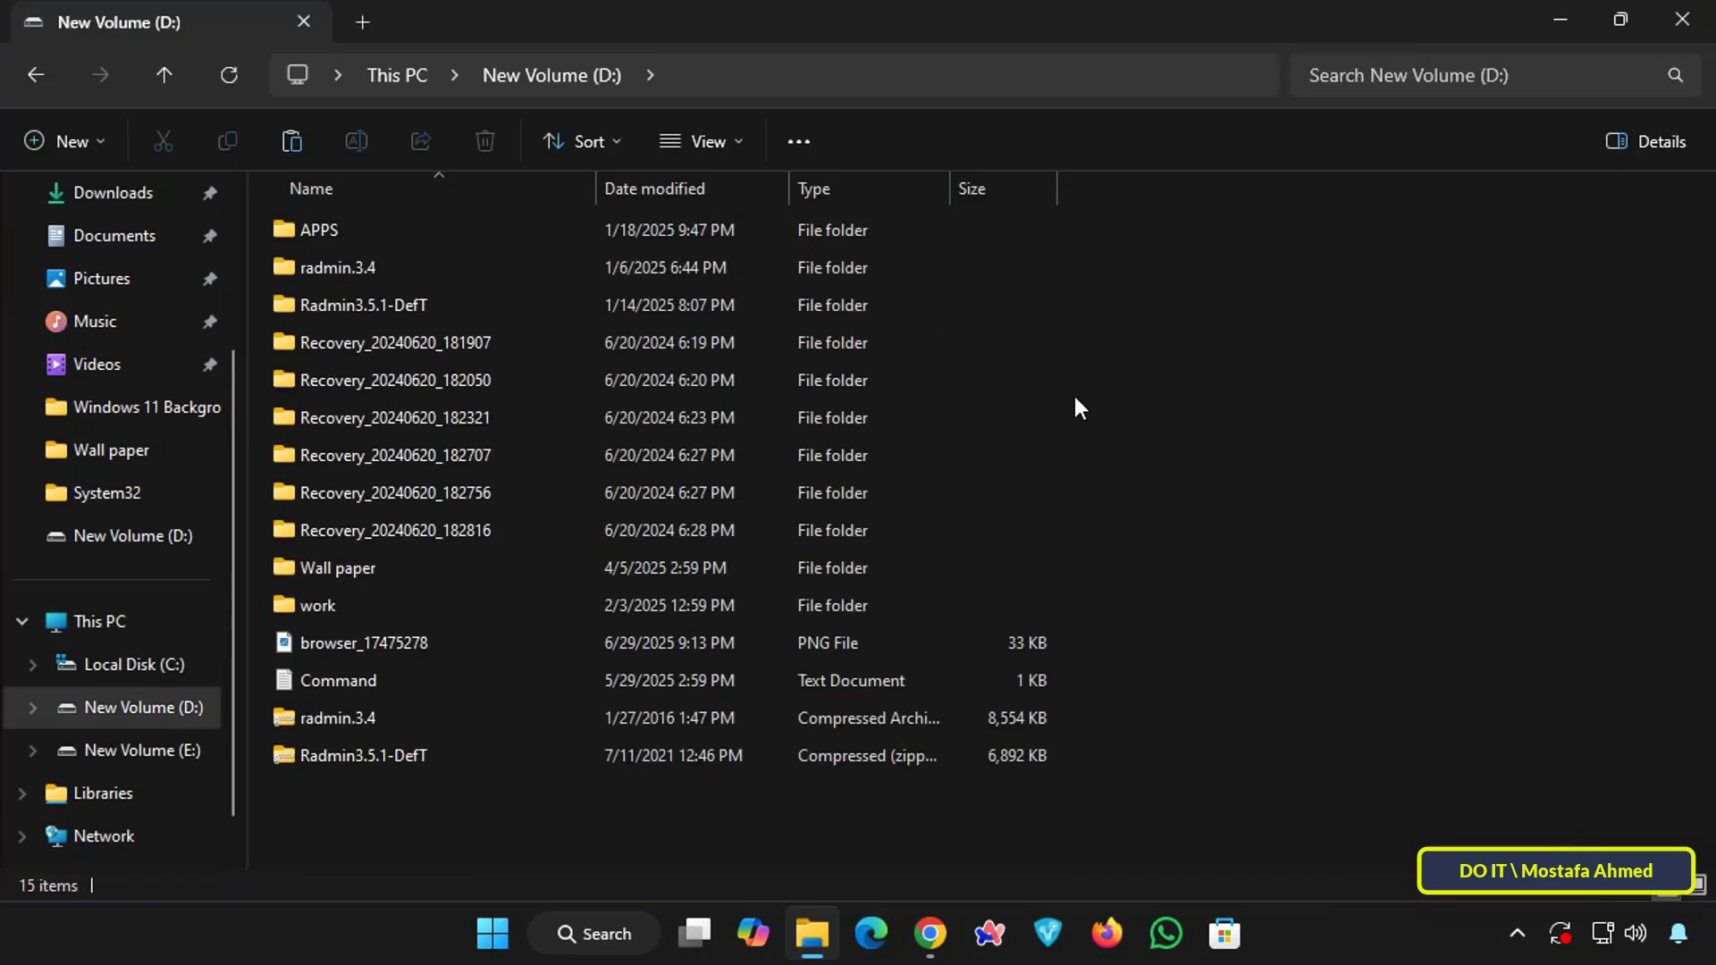
pyautogui.rightClick(1495, 378)
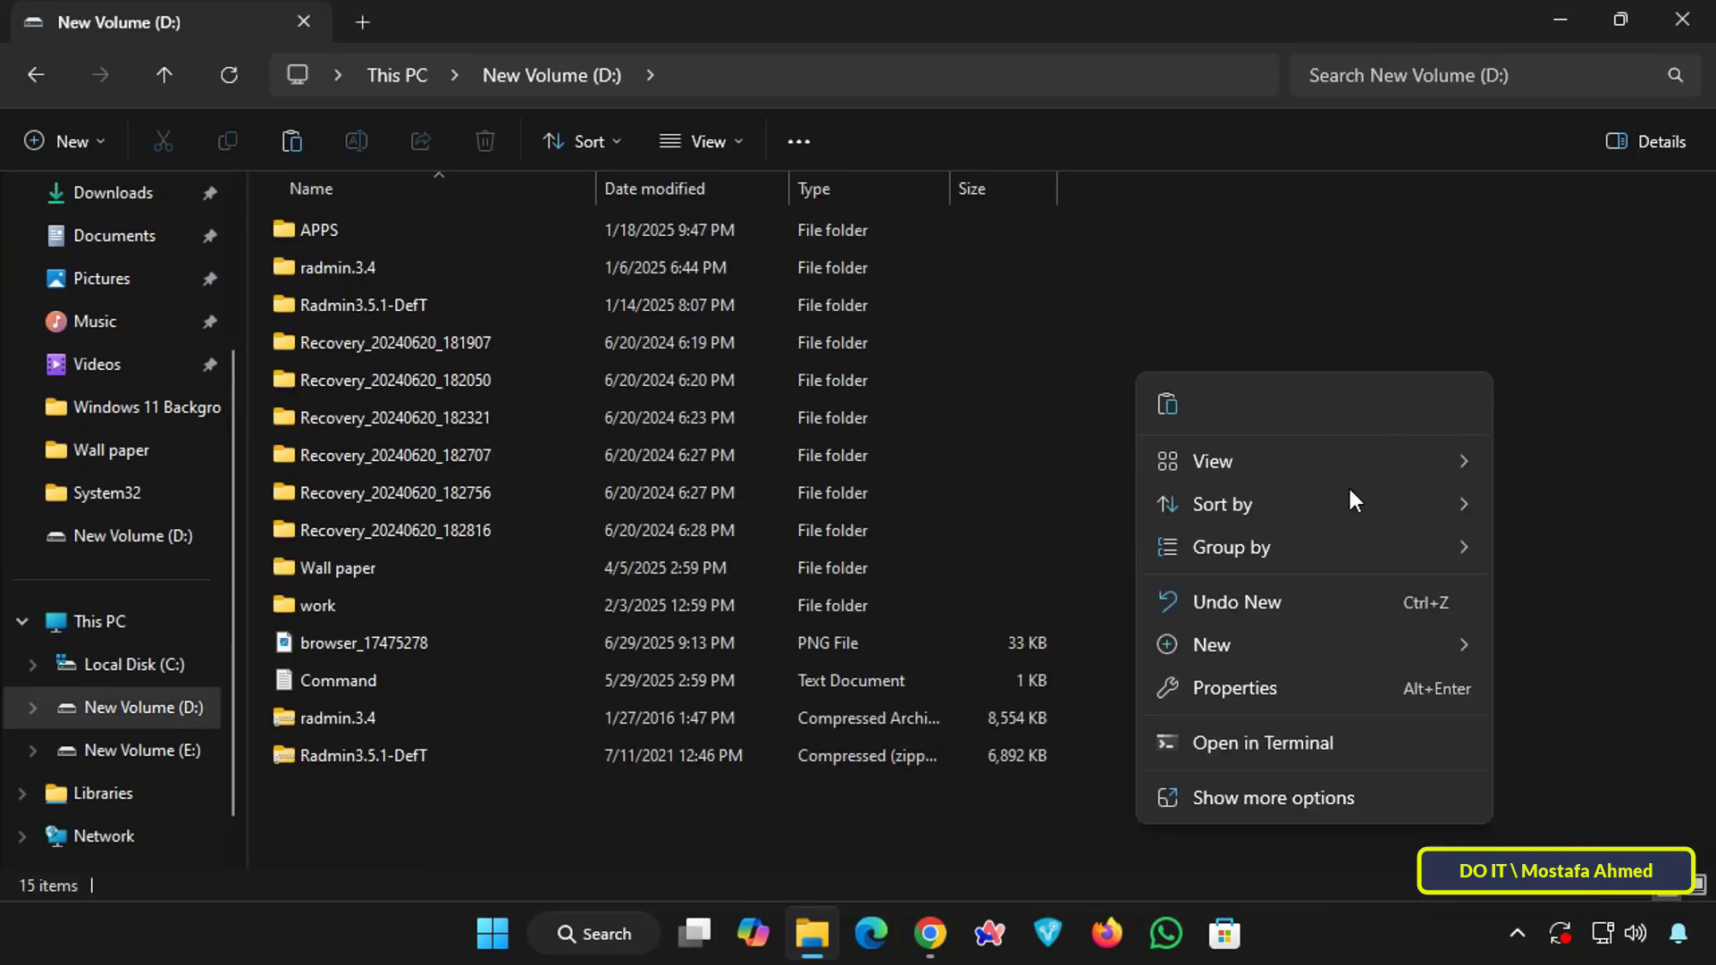
pyautogui.click(1173, 424)
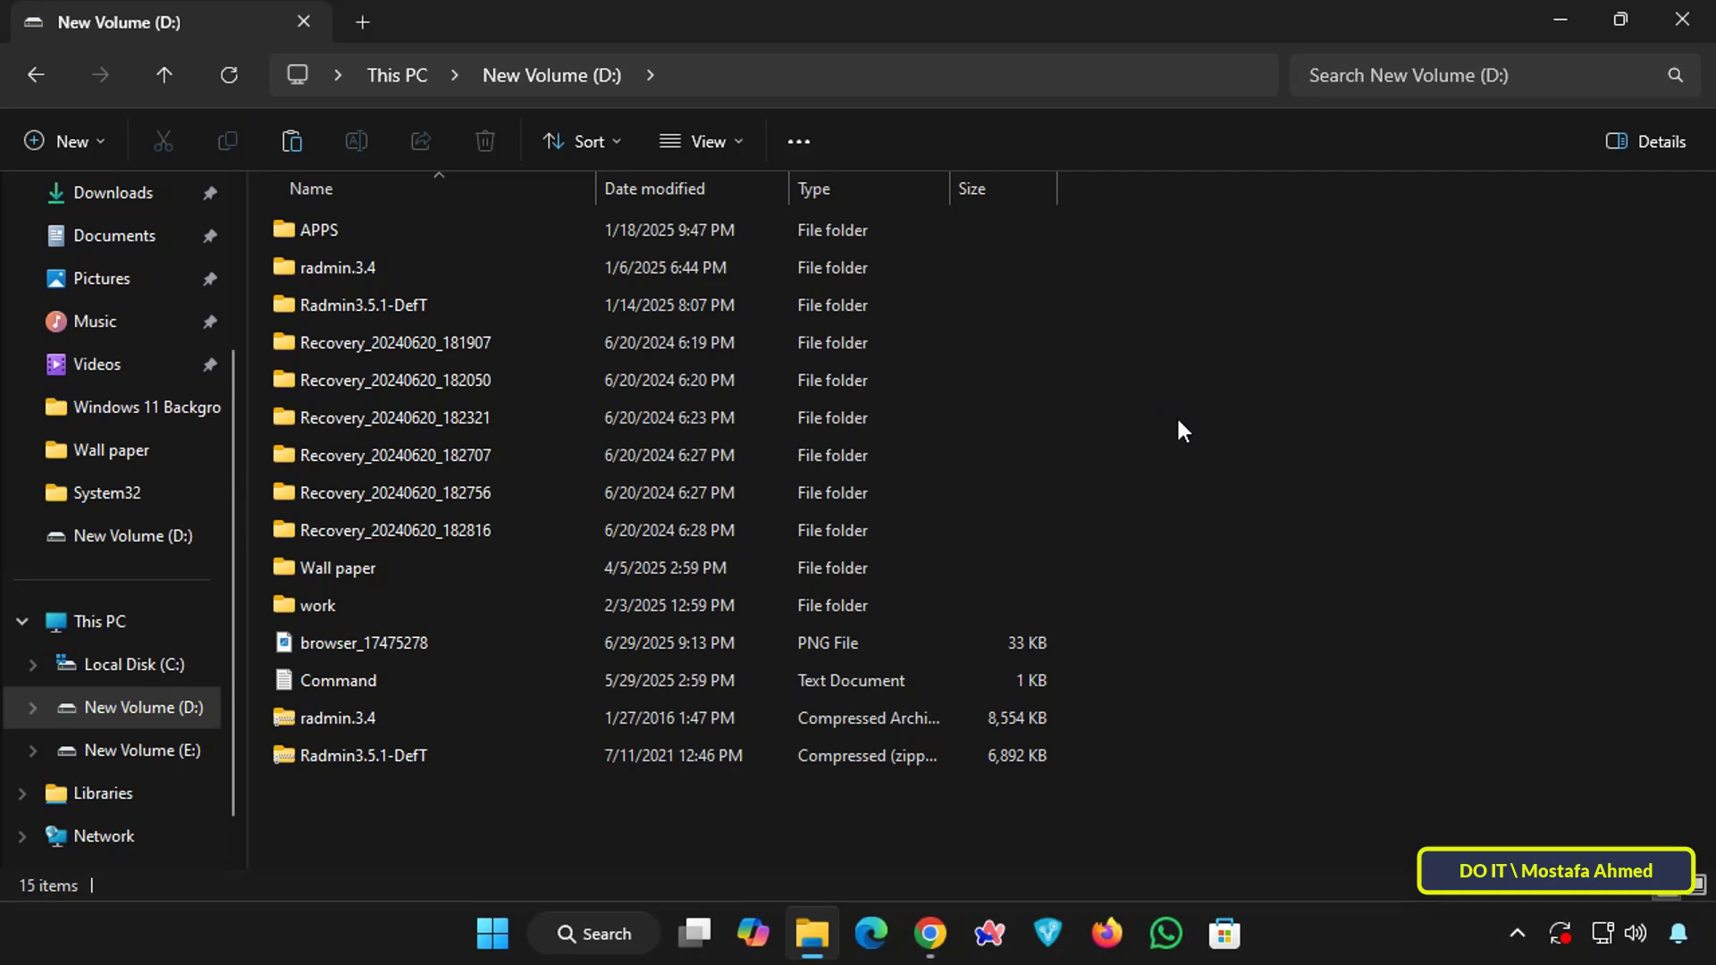
pyautogui.hotkey('ctrl', 'v')
pyautogui.click(395, 854)
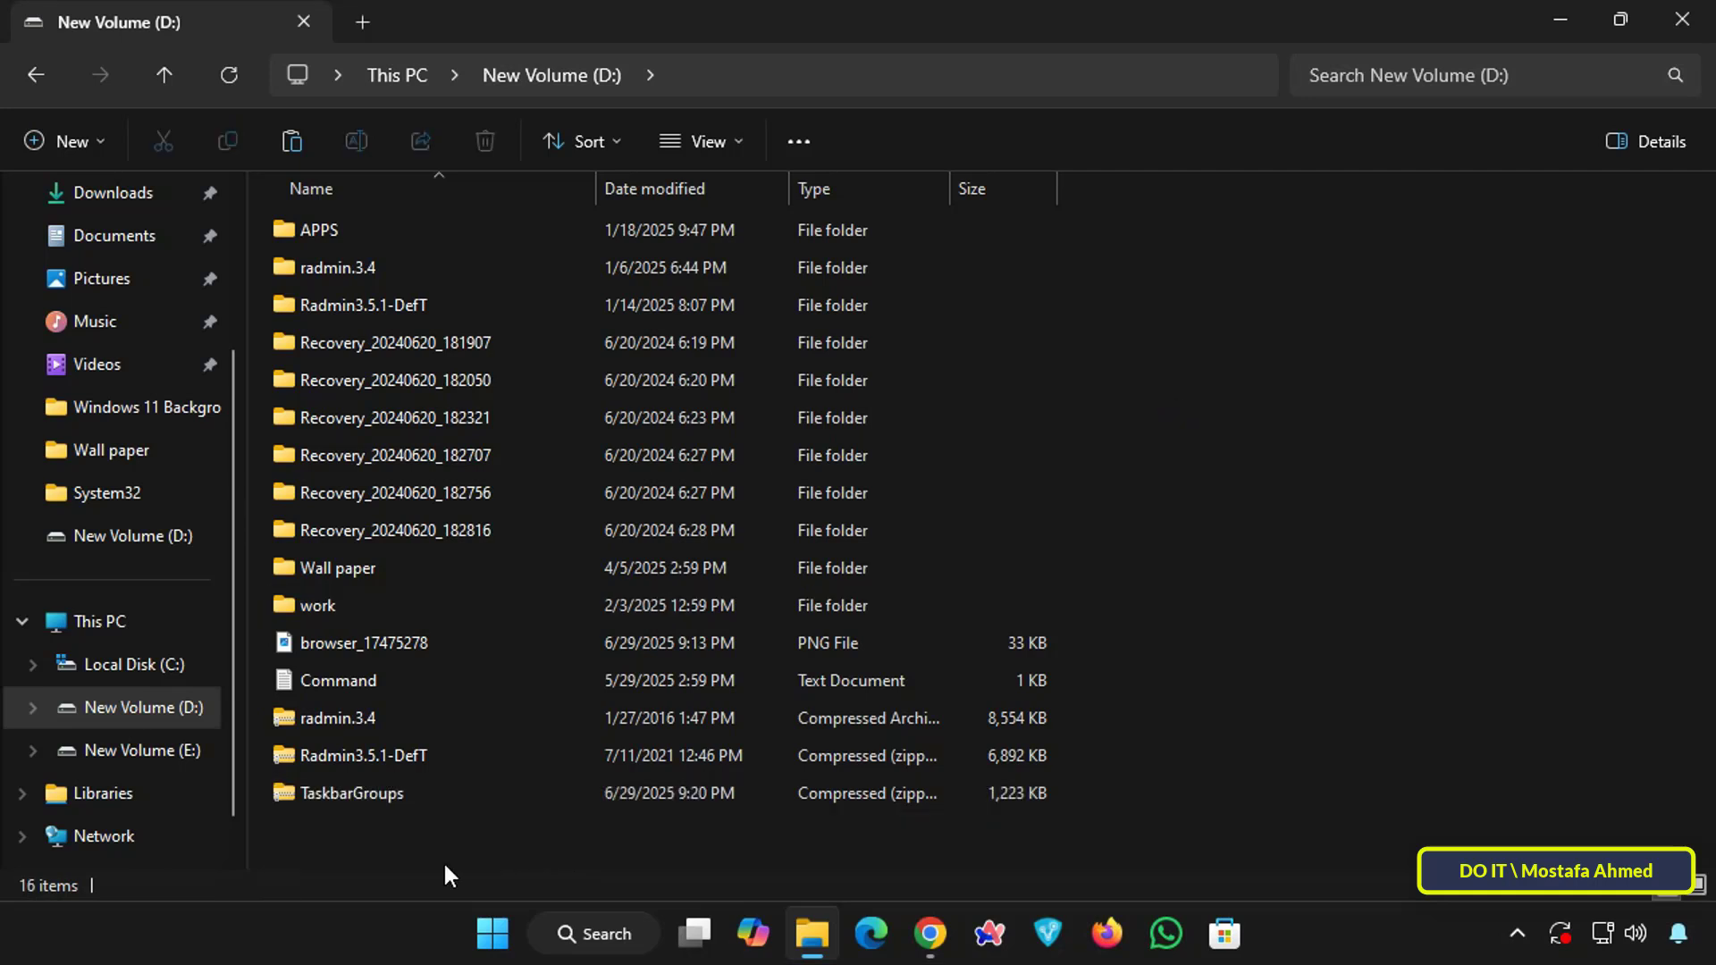
# Extract TaskbarGroups.zip on D: into a TaskbarGroups folder.
pyautogui.click(365, 796)
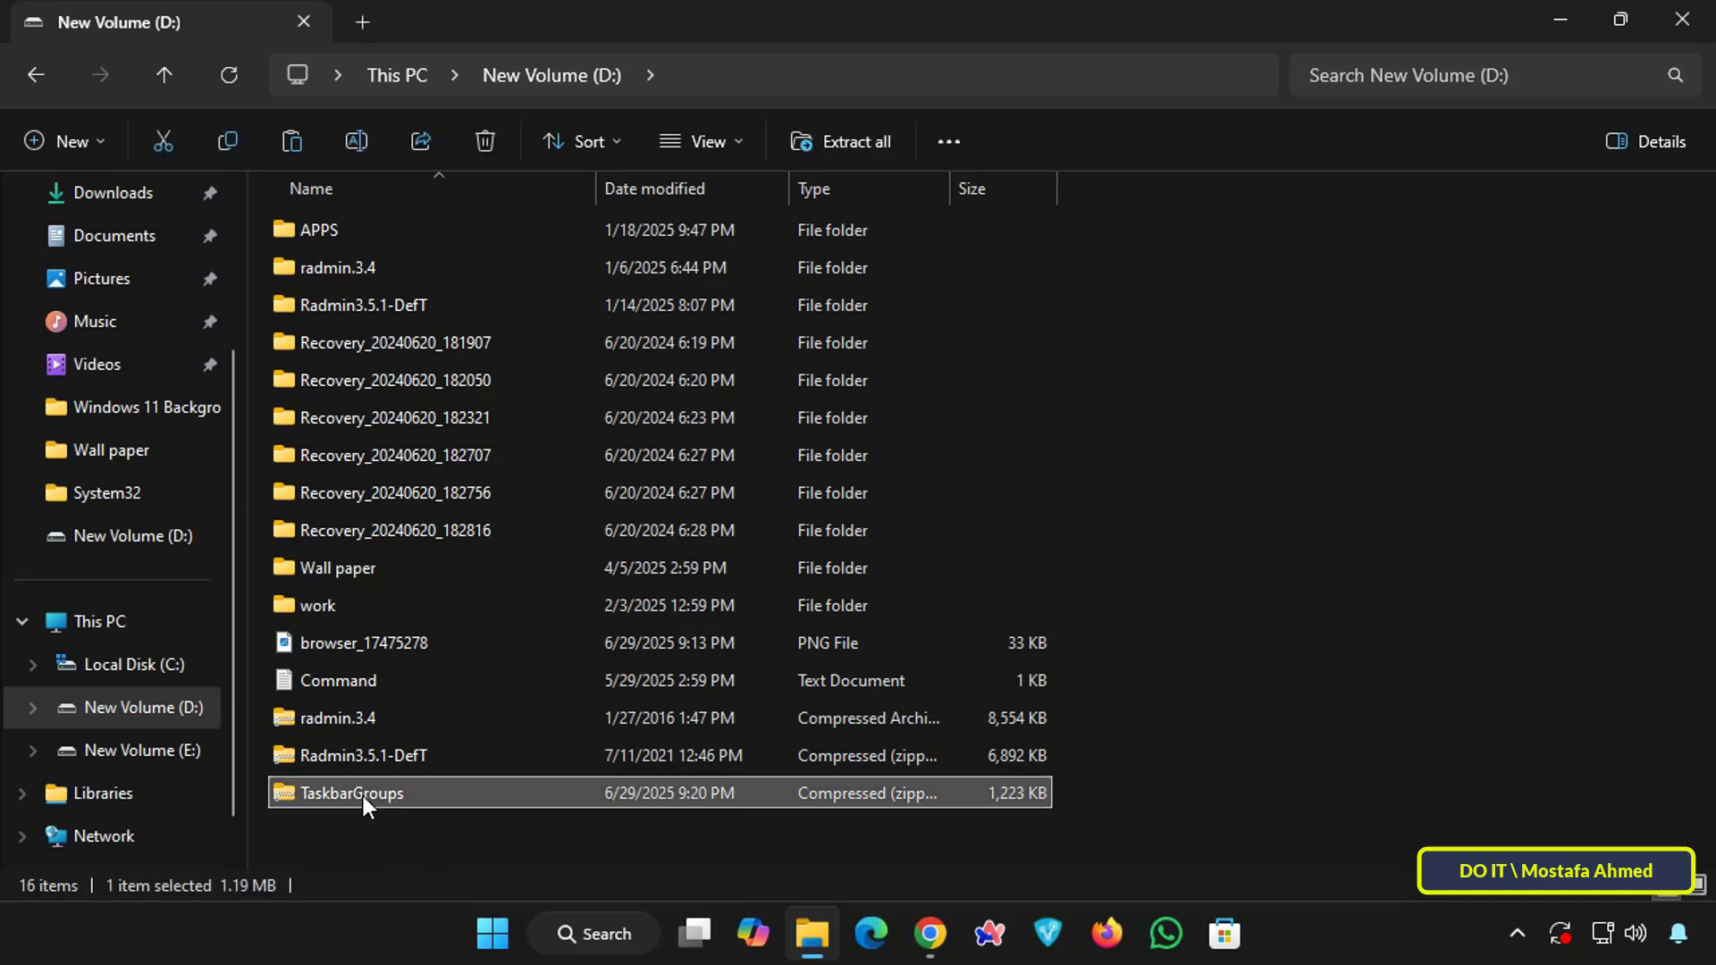
pyautogui.rightClick(363, 804)
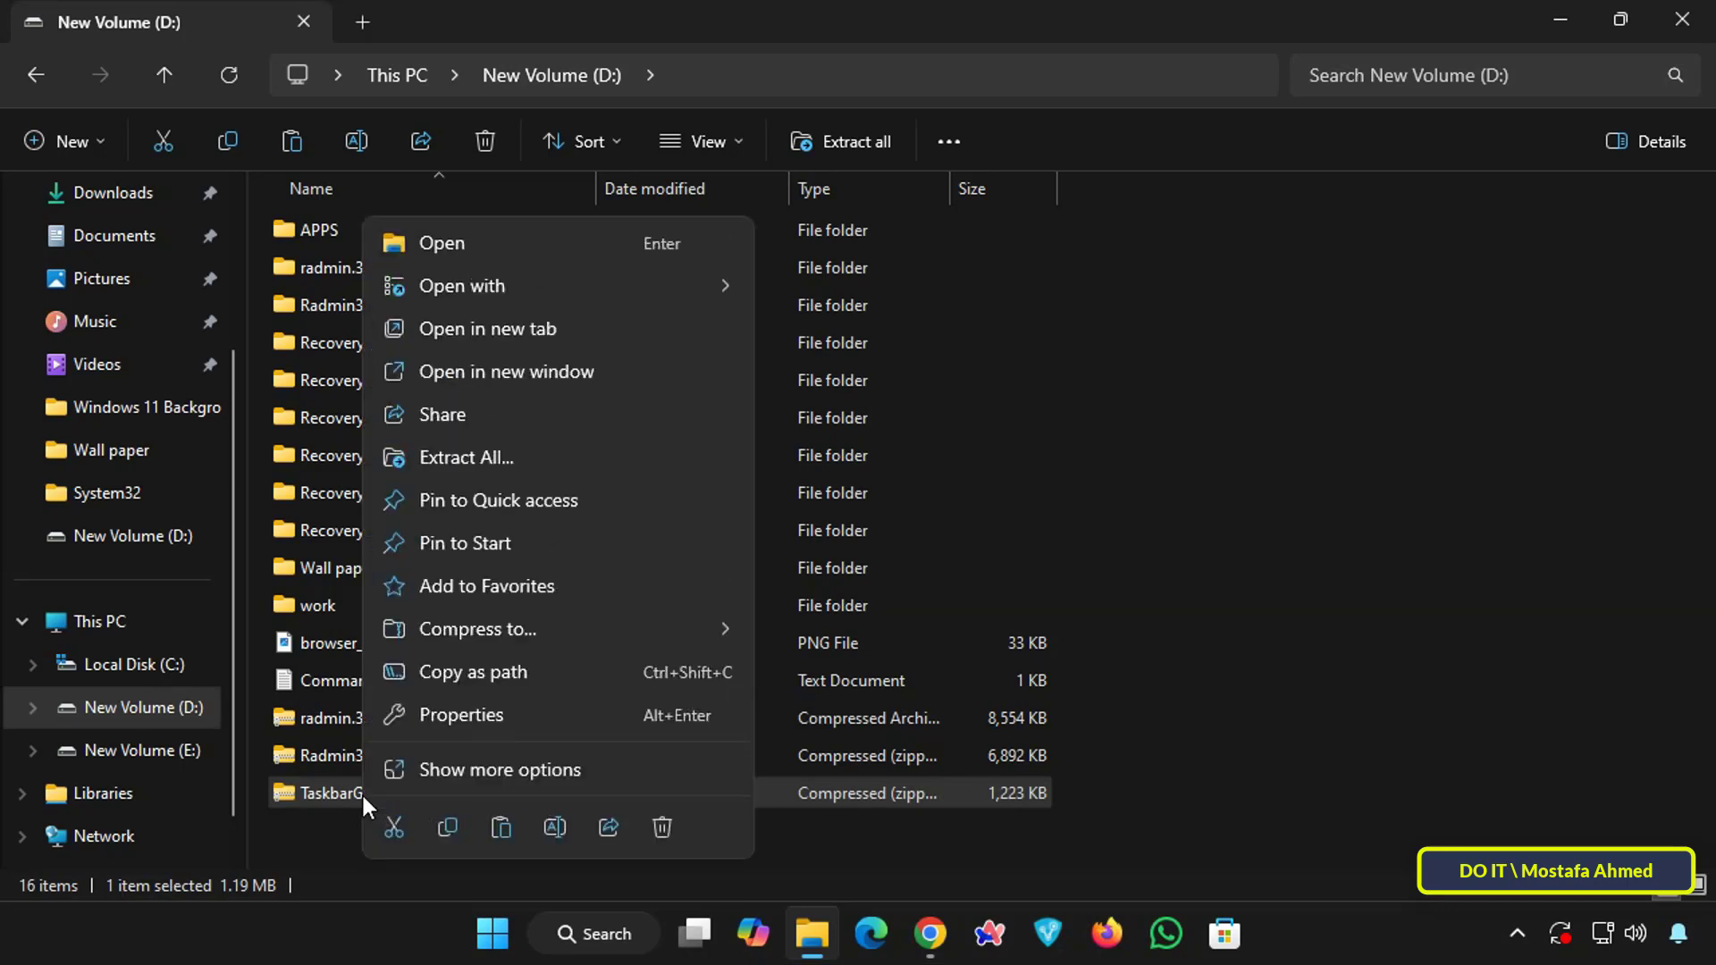
pyautogui.click(534, 457)
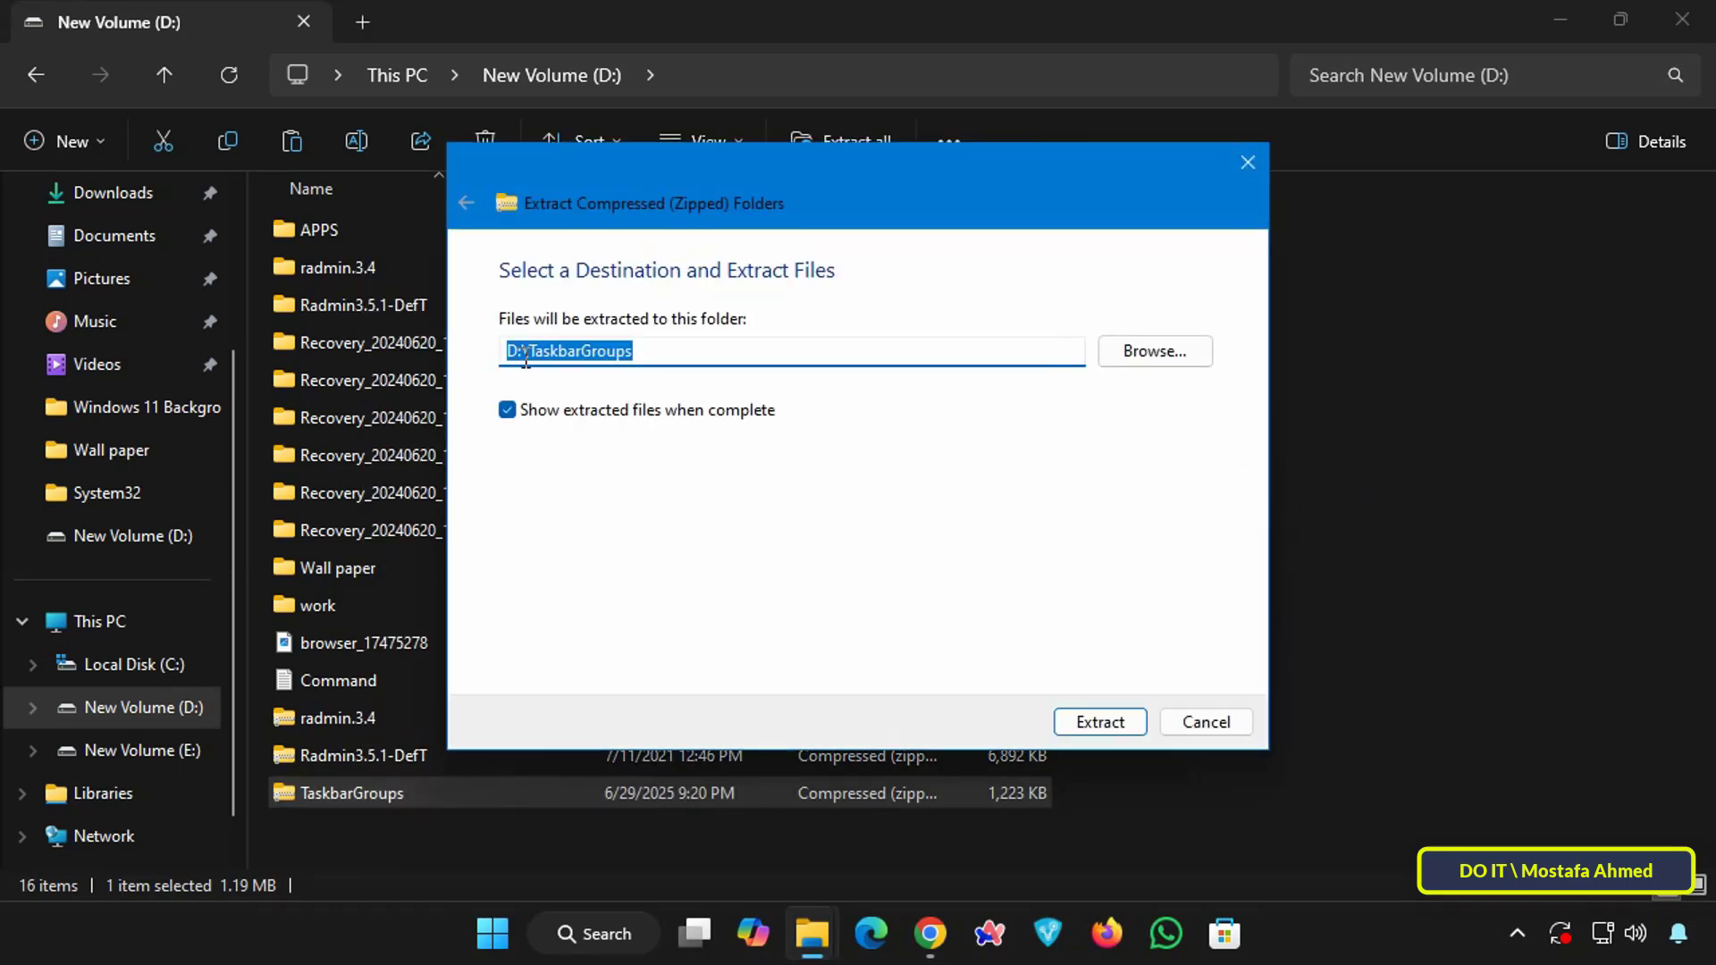
pyautogui.click(1100, 720)
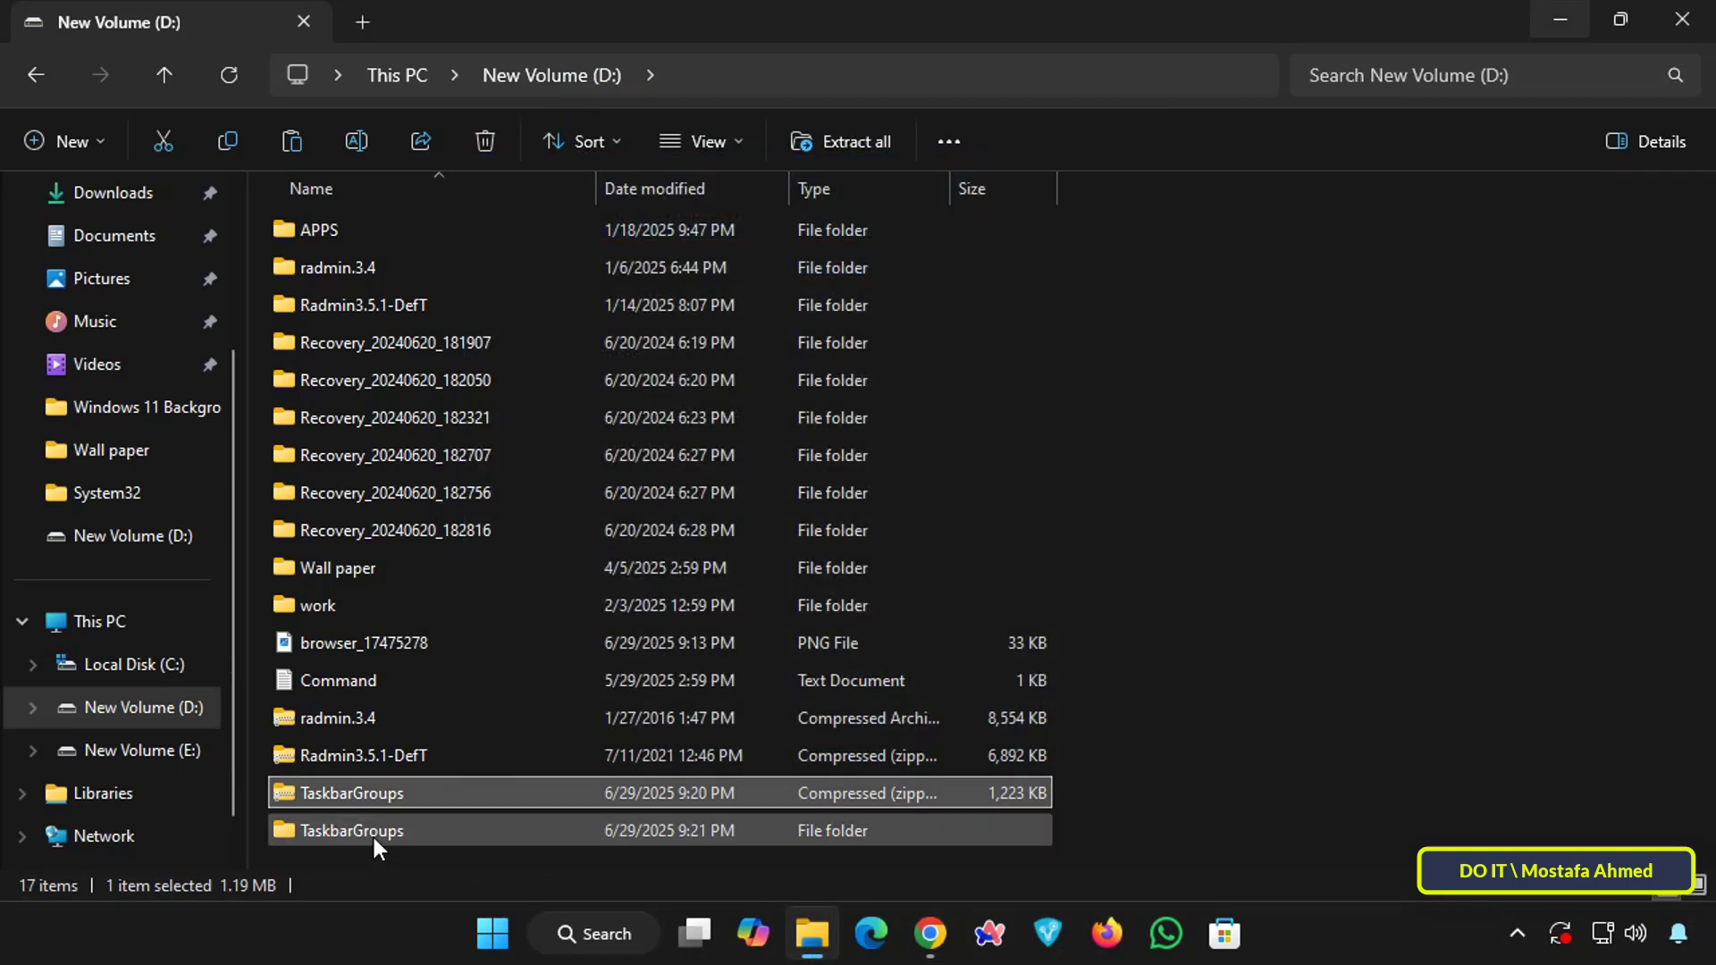
# Open the extracted TaskbarGroups folder and bring up the TaskbarGroups application's options.
pyautogui.click(374, 838)
pyautogui.doubleClick(384, 832)
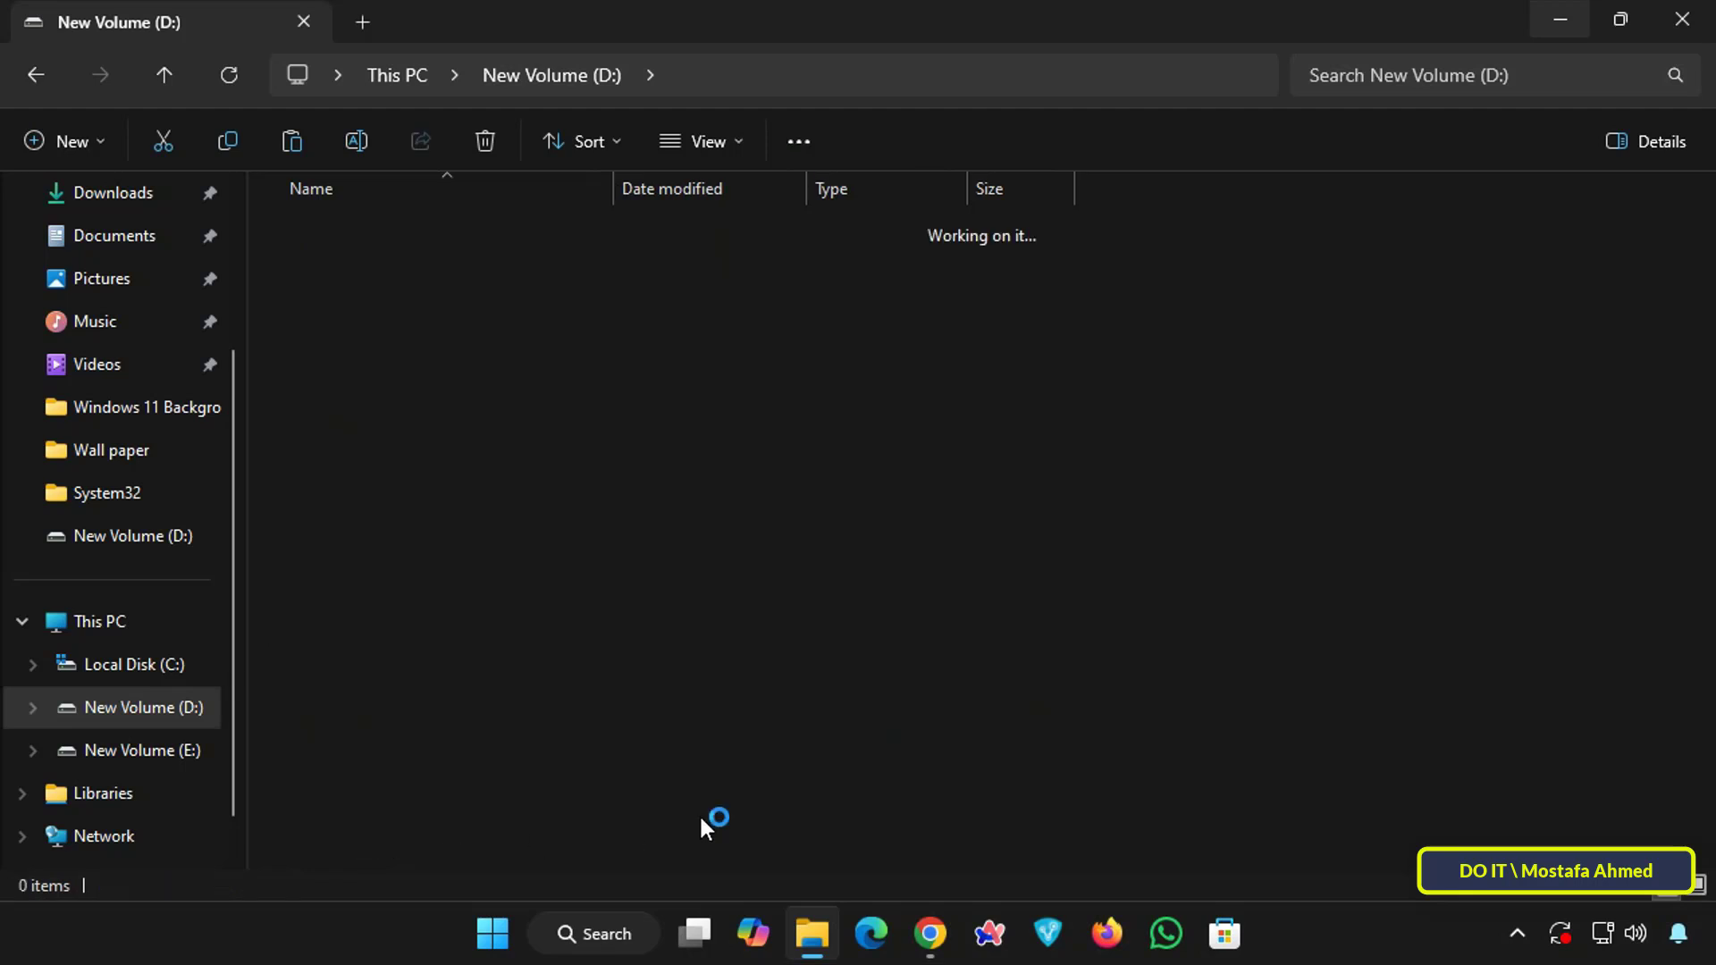
pyautogui.doubleClick(393, 233)
pyautogui.click(307, 277)
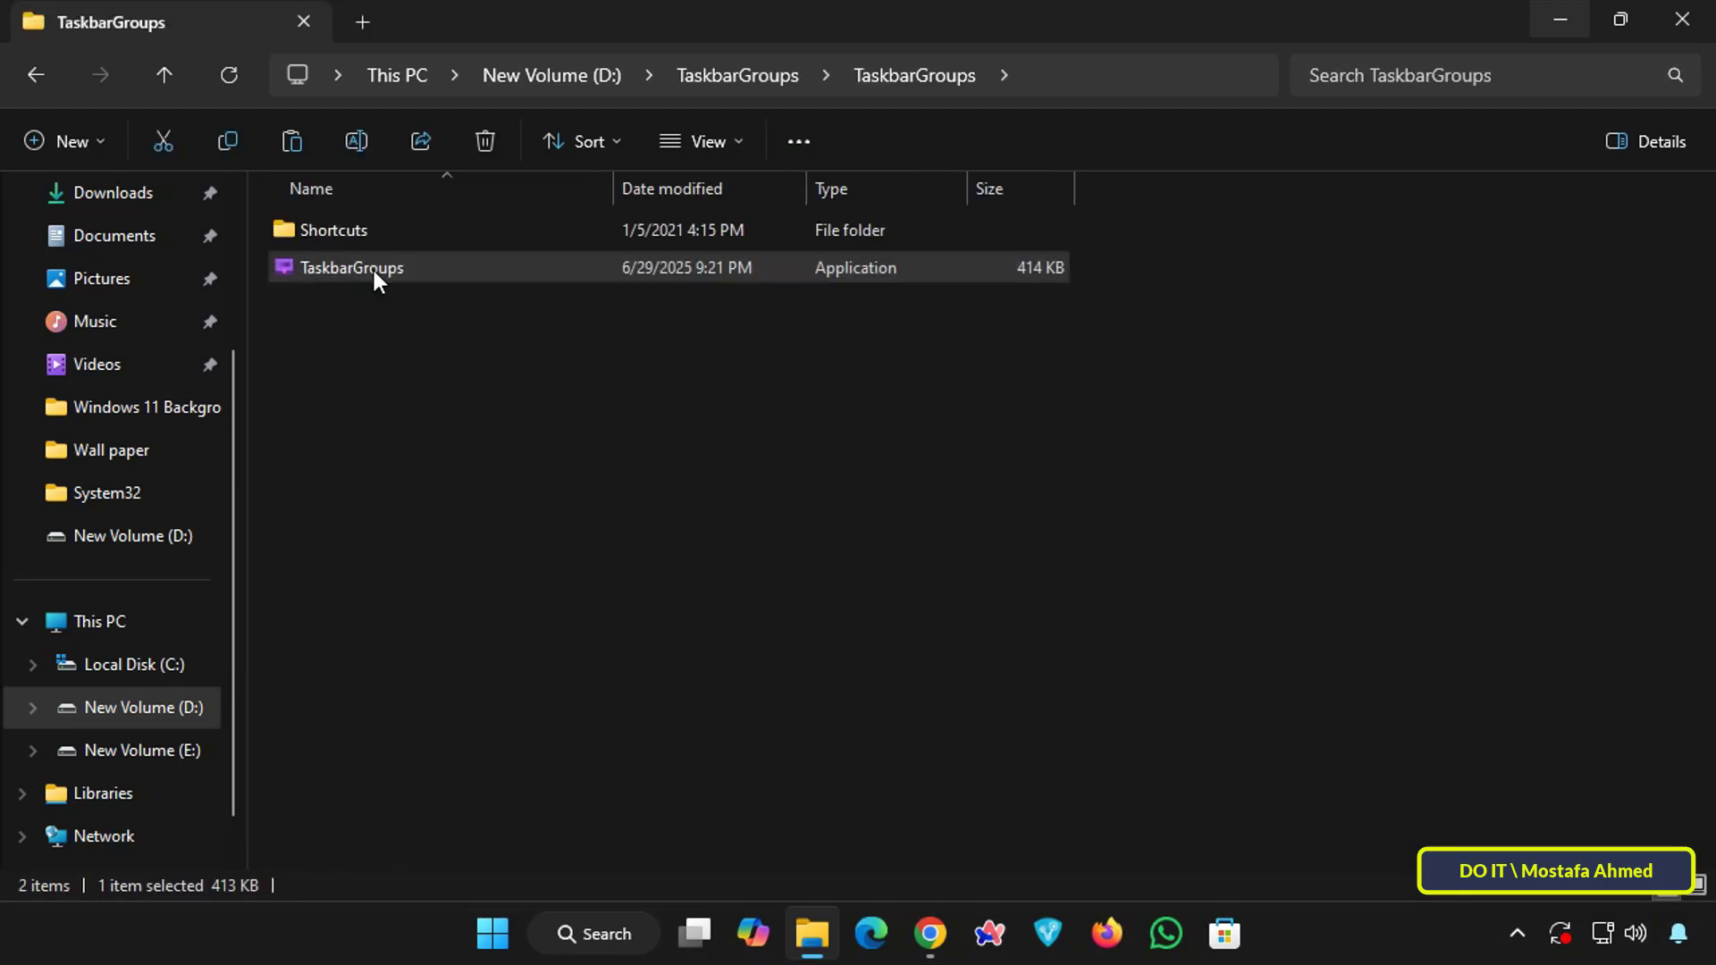
pyautogui.rightClick(372, 266)
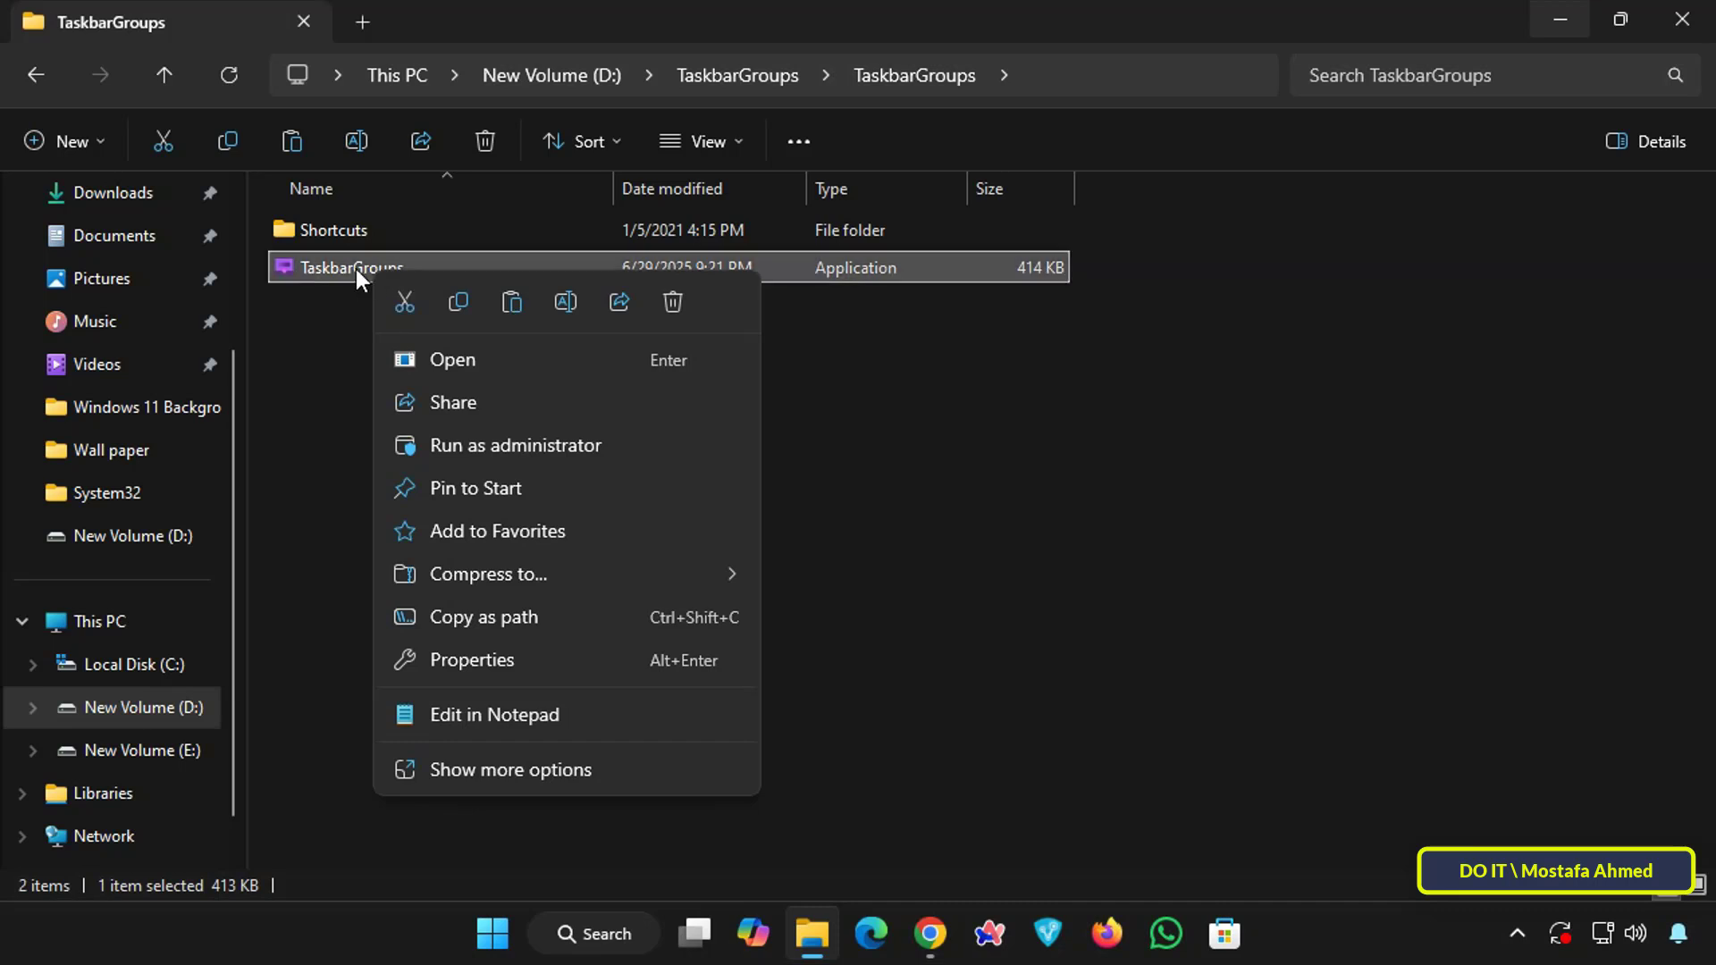
# Run Taskbar Groups as administrator and start a new group named 'My Browser'.
pyautogui.click(579, 441)
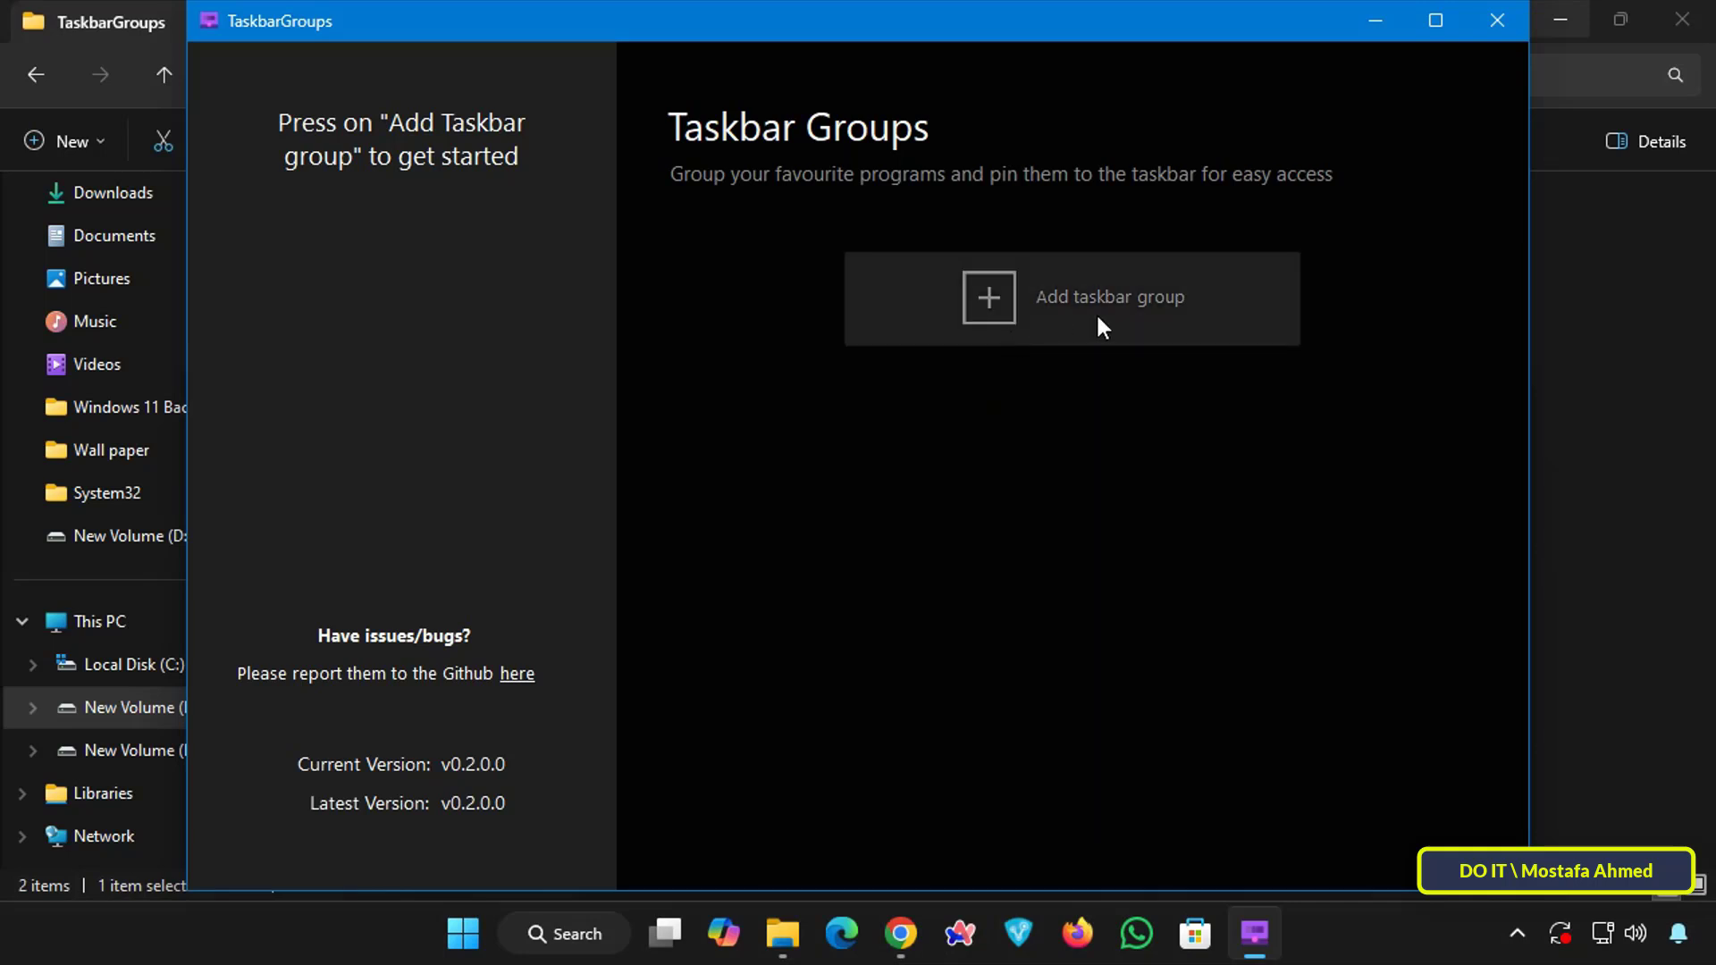
pyautogui.click(1042, 310)
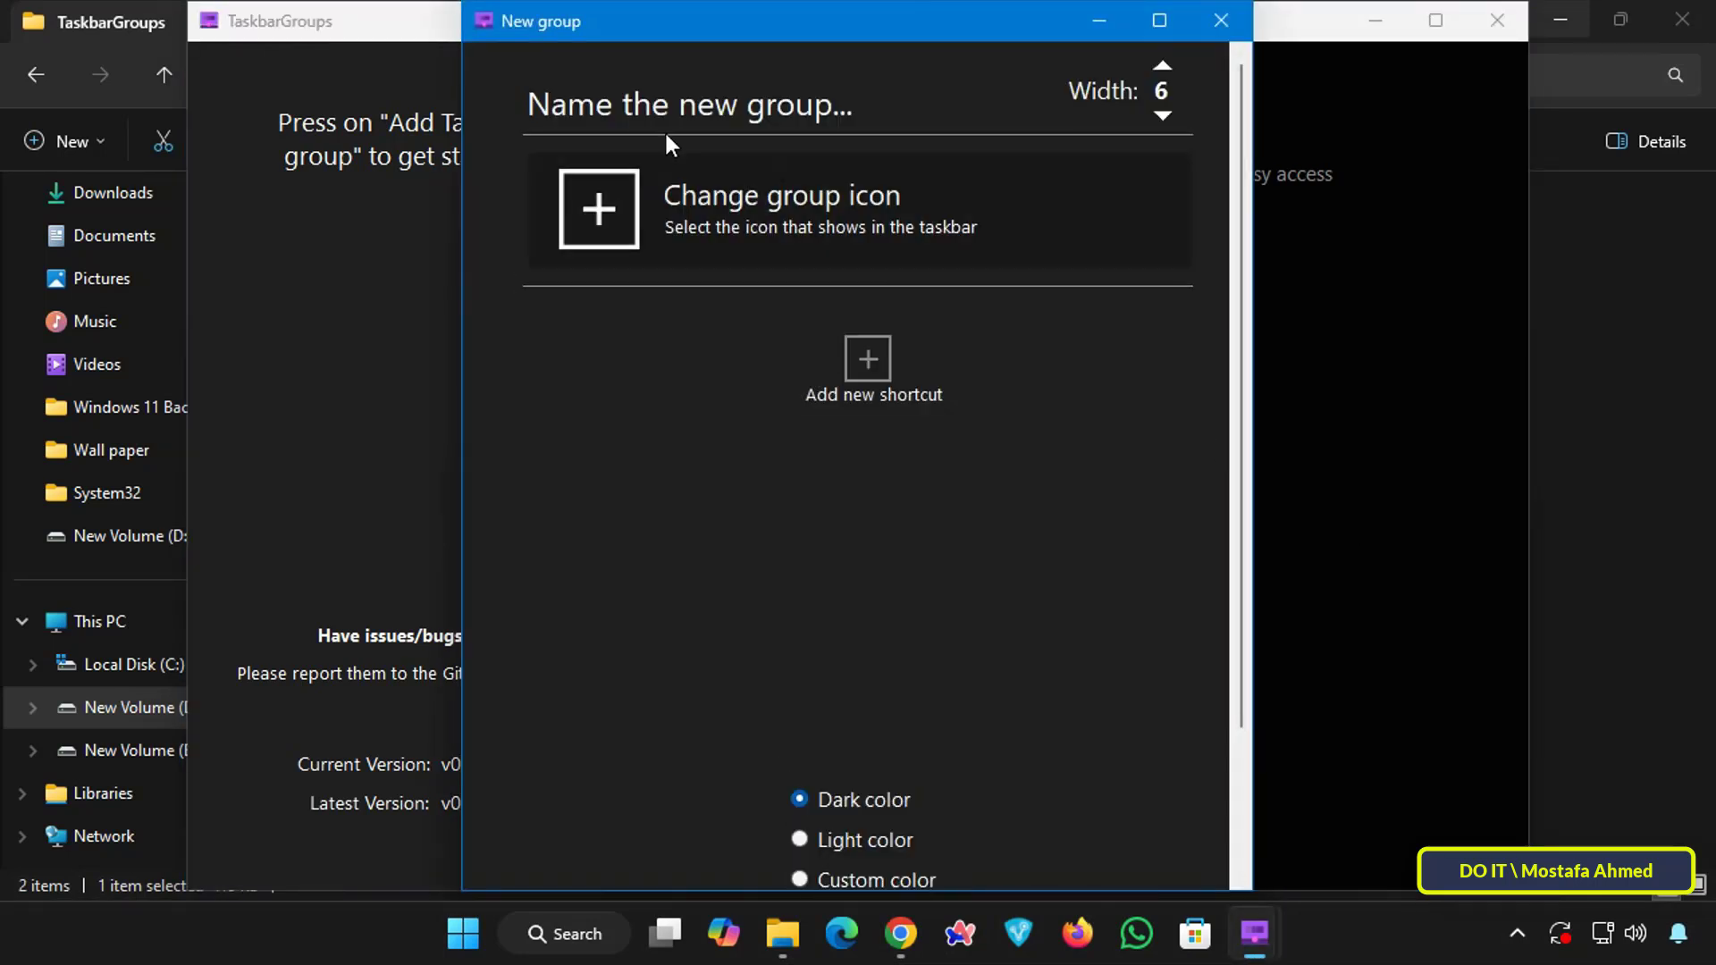
pyautogui.click(882, 104)
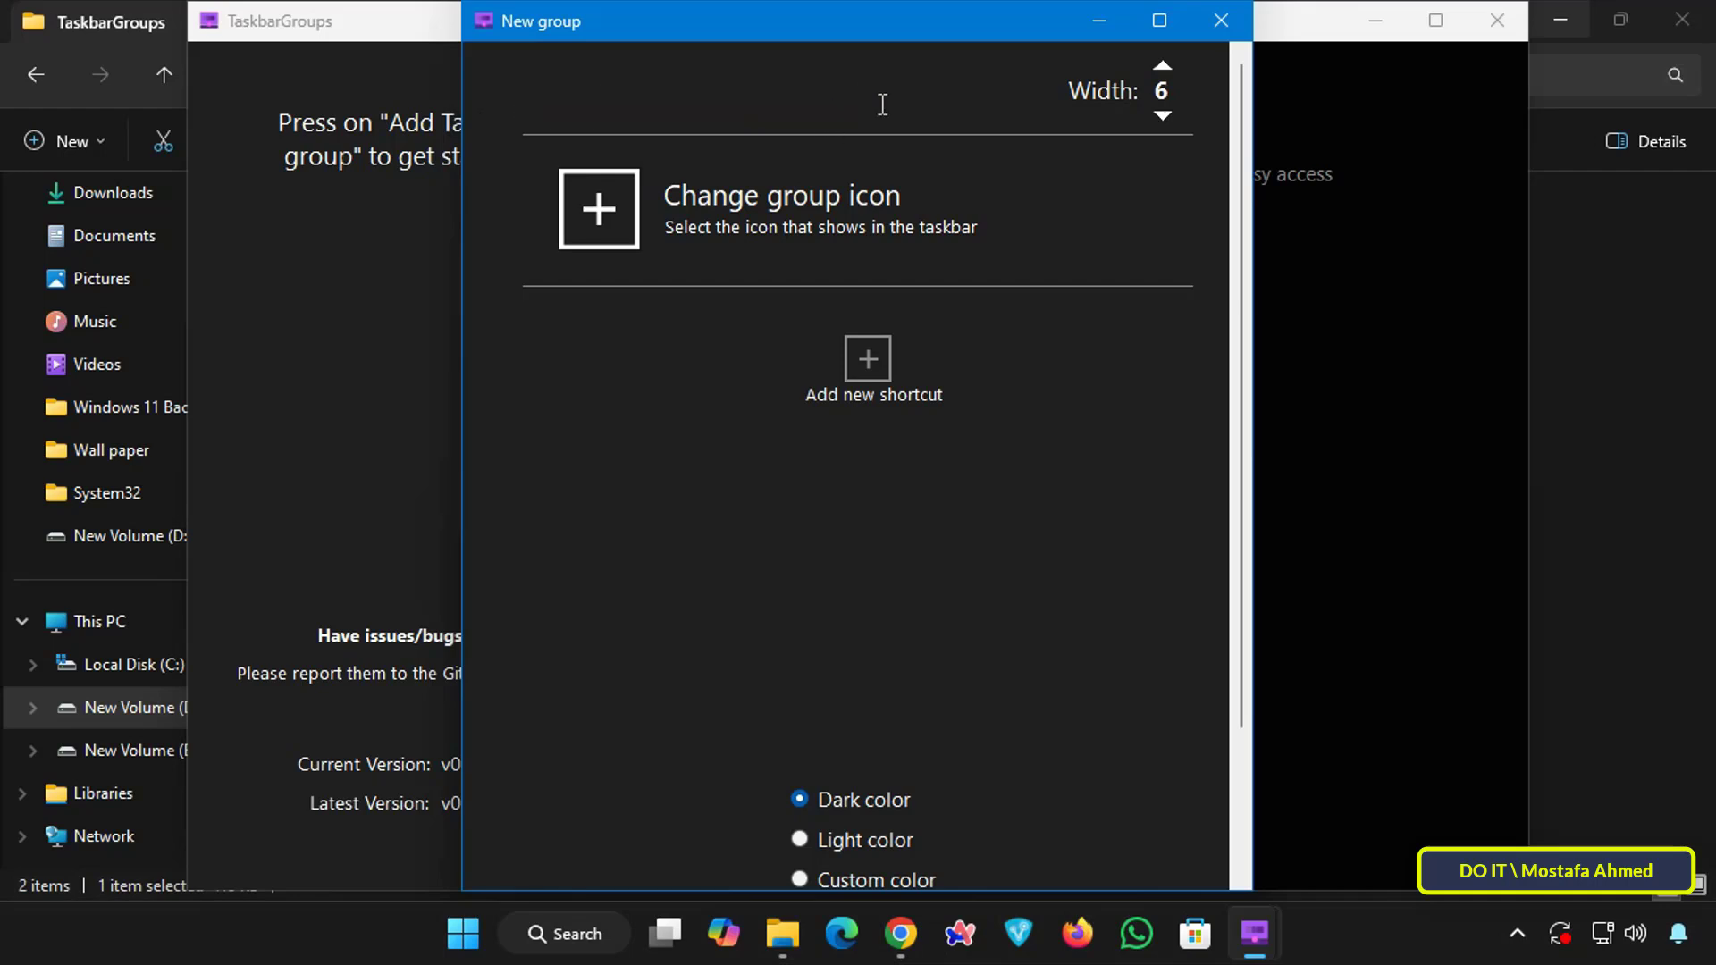
pyautogui.write('B')
pyautogui.press('BackSpace')
pyautogui.write('My Browser')
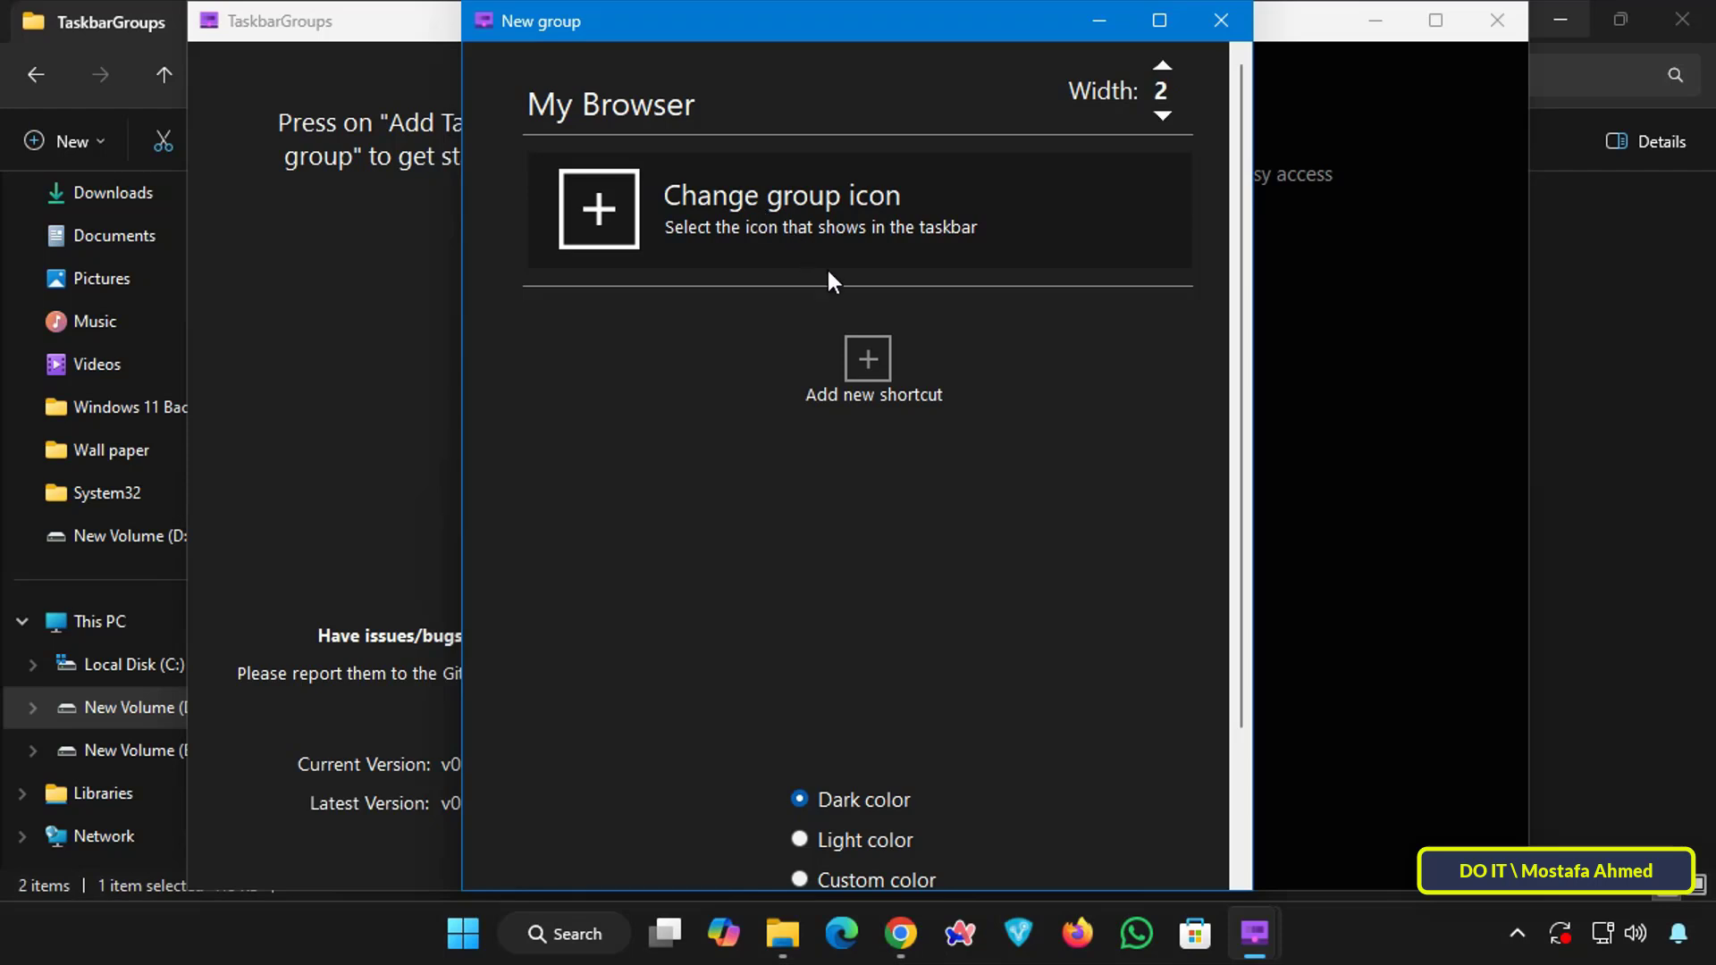
# Add Firefox Private Browsing, Firefox, Google Chrome and Microsoft Edge shortcuts from Programs.
pyautogui.click(883, 370)
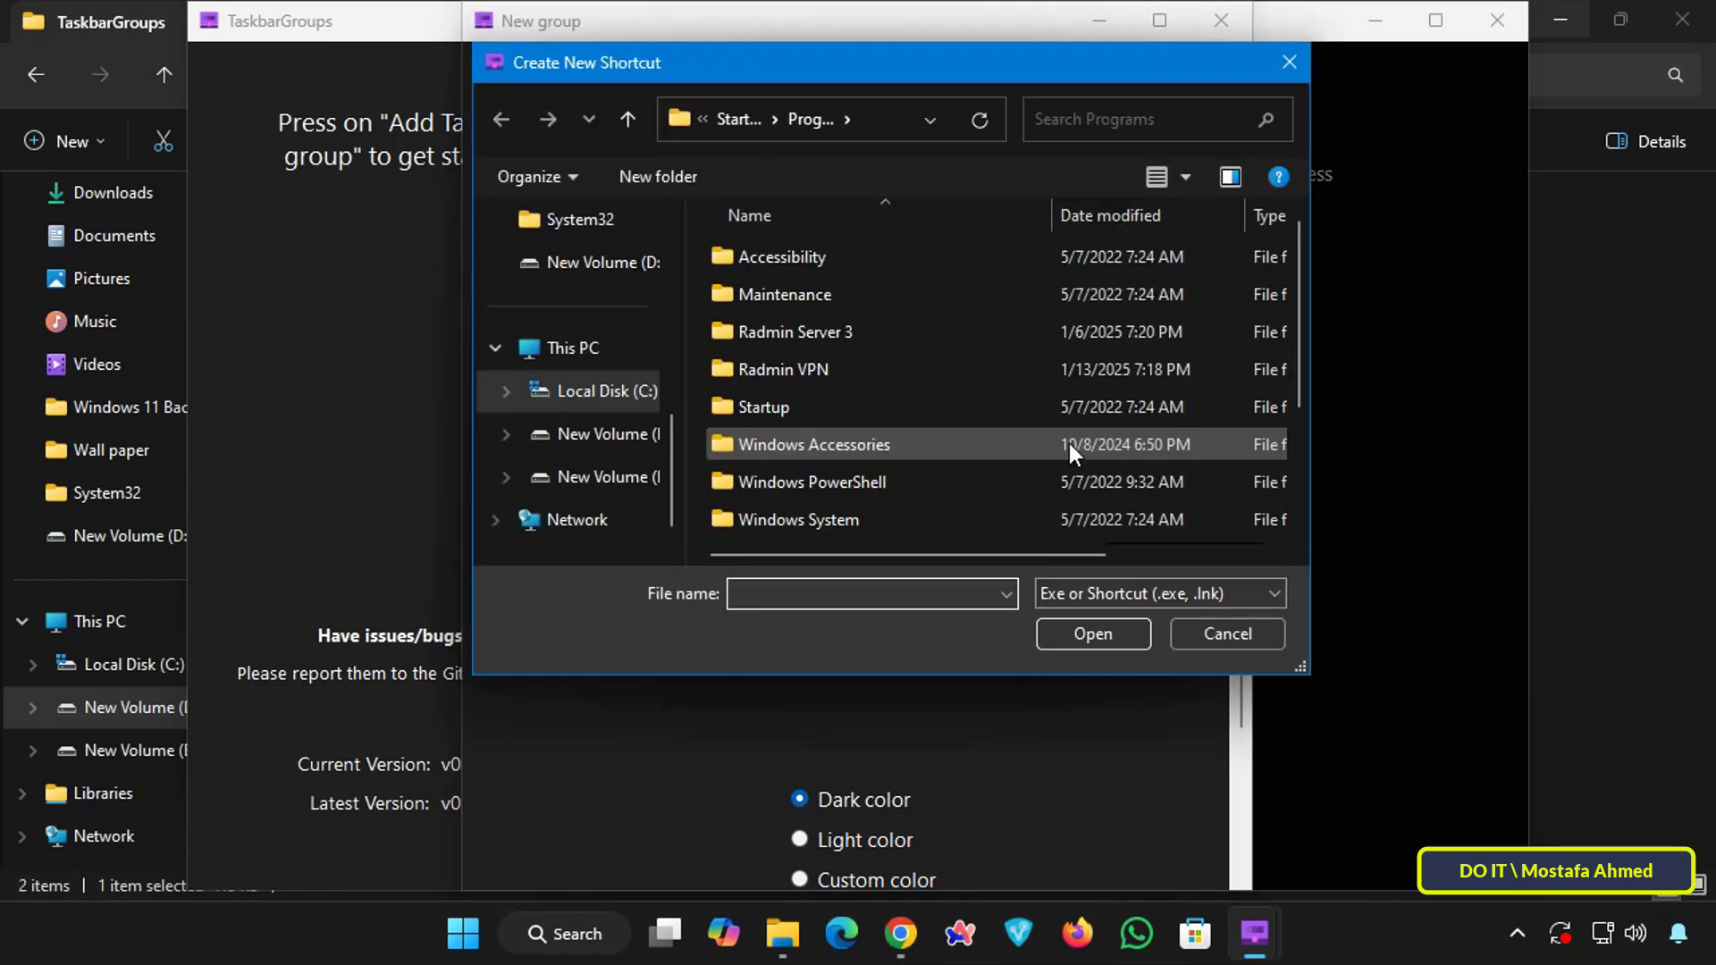
pyautogui.scroll(-2, 1069, 443)
pyautogui.click(846, 413)
pyautogui.keyDown('ctrl'); pyautogui.click(824, 449); pyautogui.keyUp('ctrl')
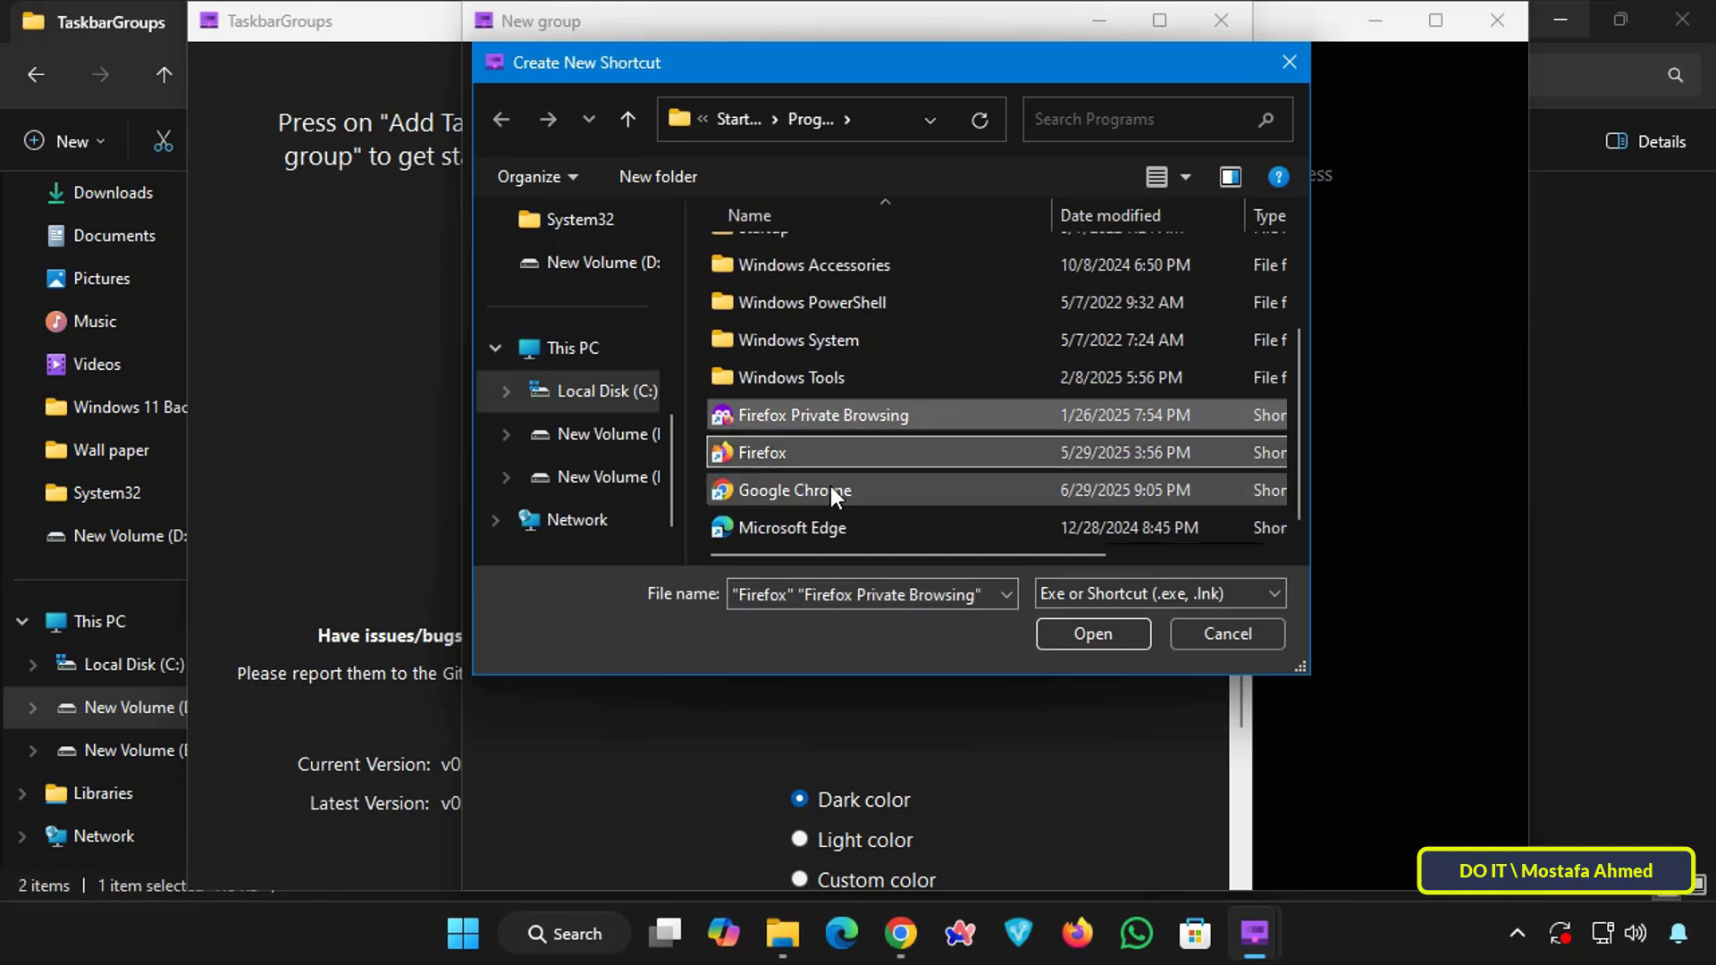
pyautogui.keyDown('ctrl'); pyautogui.click(831, 492); pyautogui.keyUp('ctrl')
pyautogui.keyDown('ctrl'); pyautogui.click(833, 522); pyautogui.keyUp('ctrl')
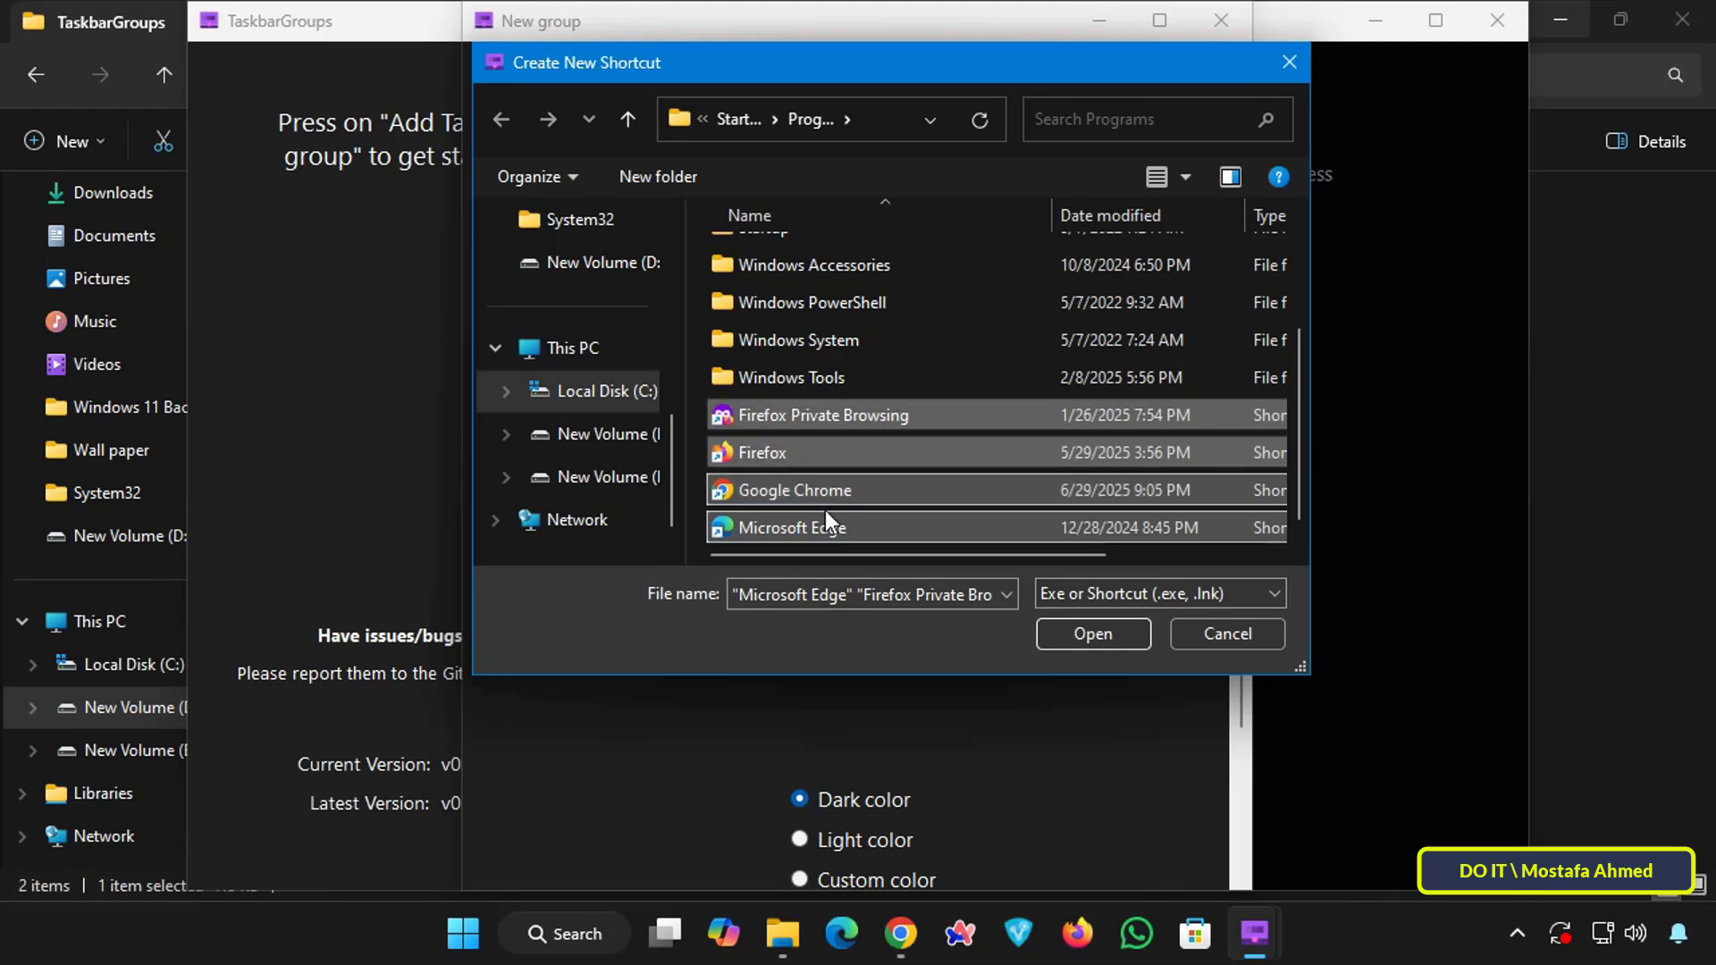
pyautogui.click(1092, 634)
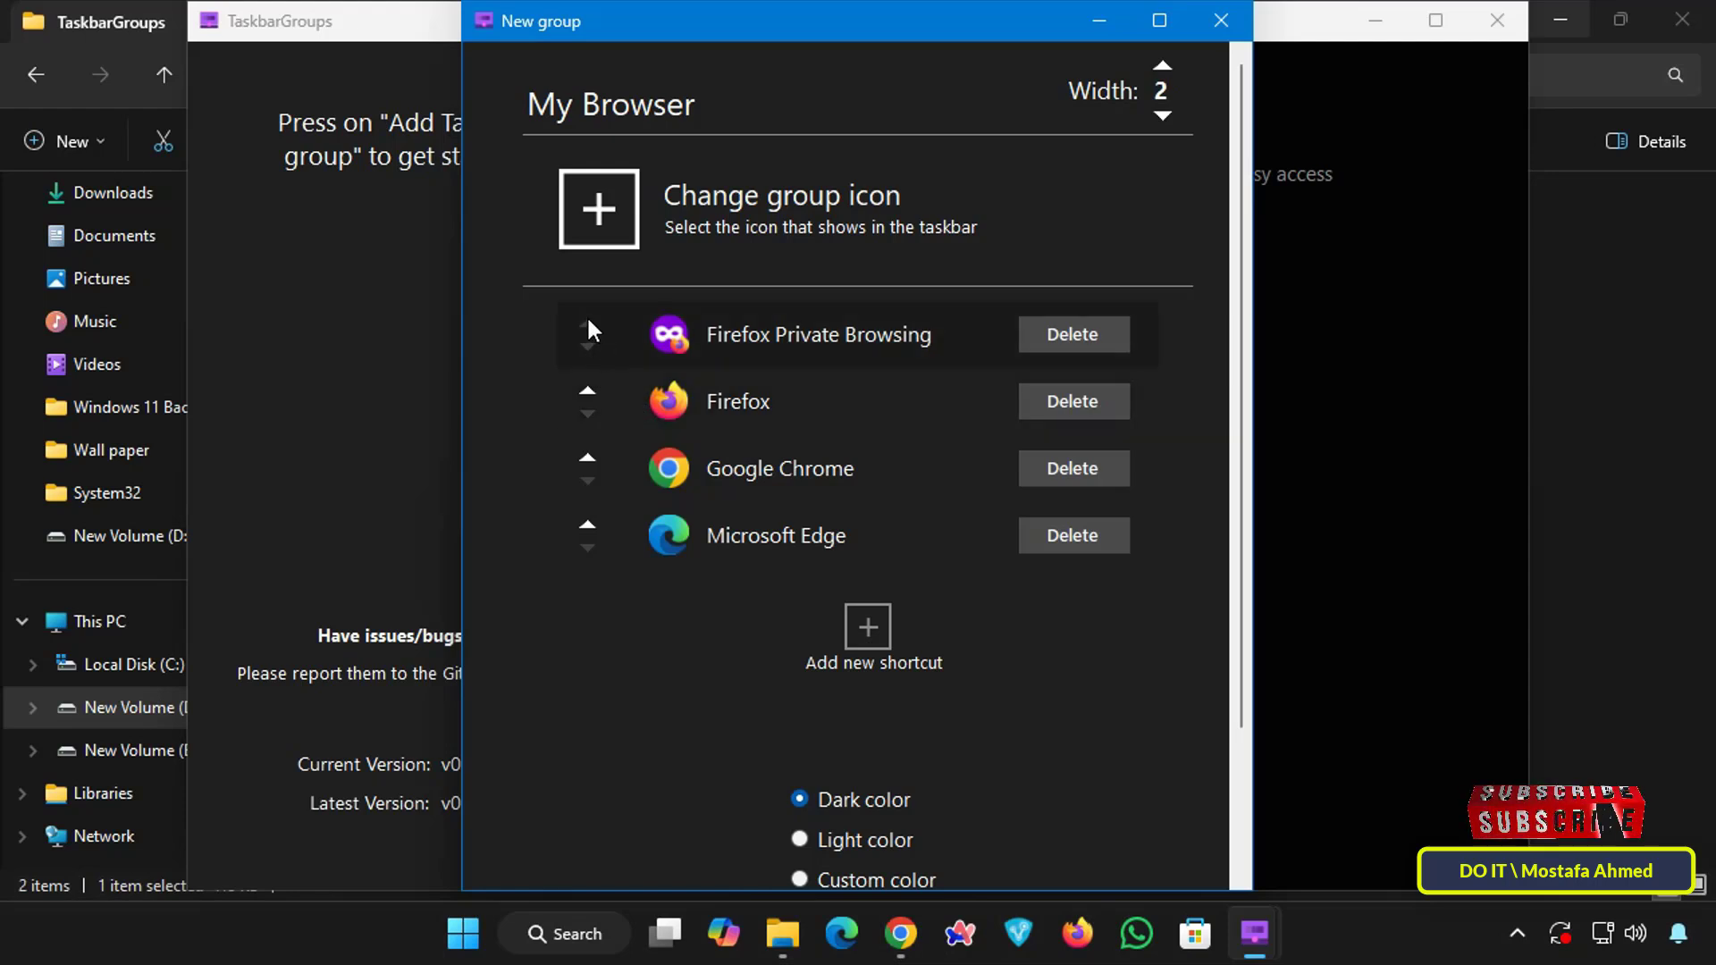
# Reorder the shortcuts to Firefox, Google Chrome, Microsoft Edge, Firefox Private Browsing.
pyautogui.click(587, 390)
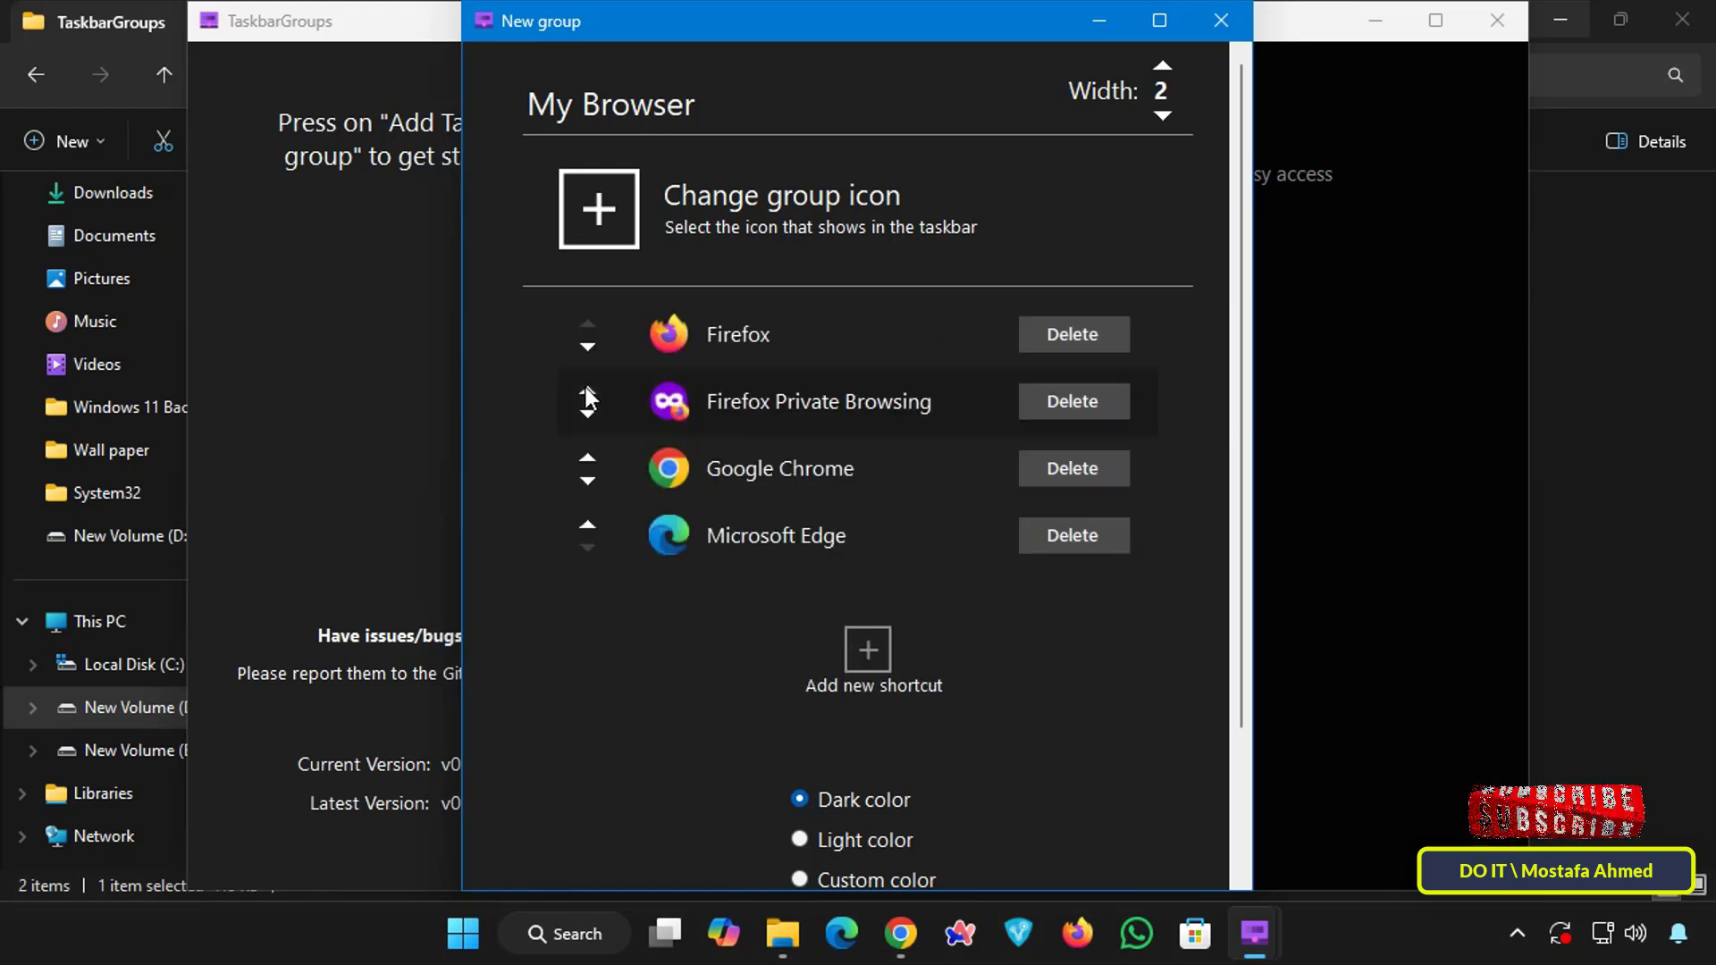
pyautogui.click(587, 463)
pyautogui.click(586, 456)
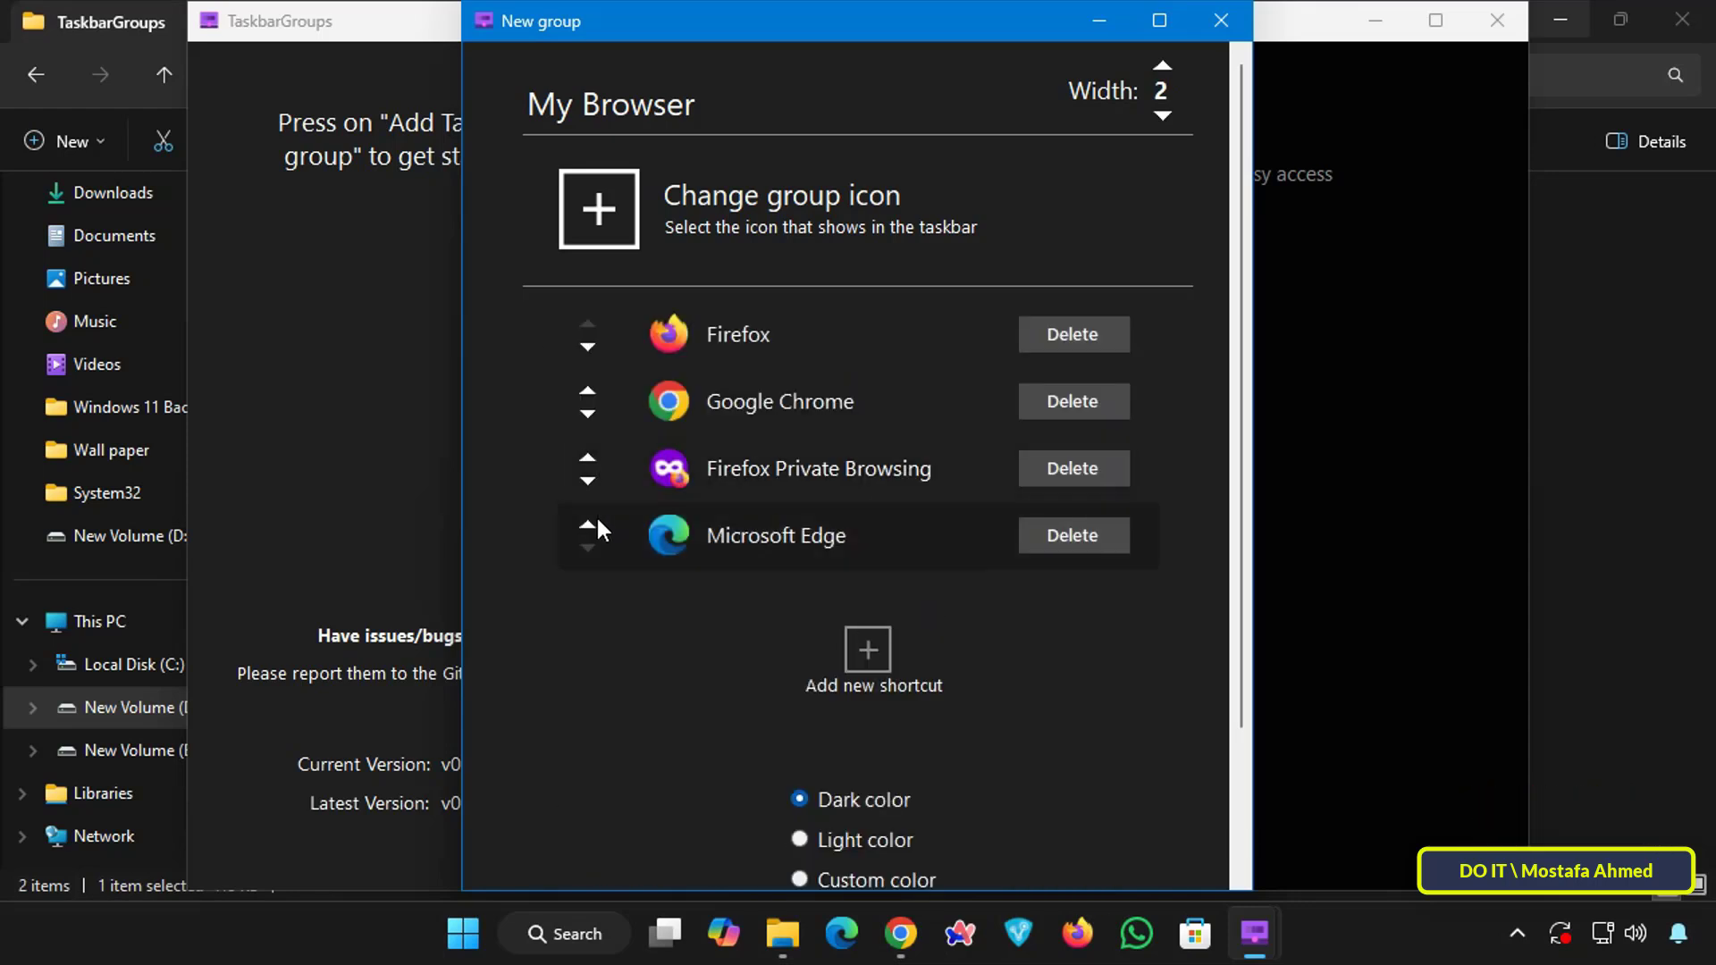
pyautogui.click(591, 524)
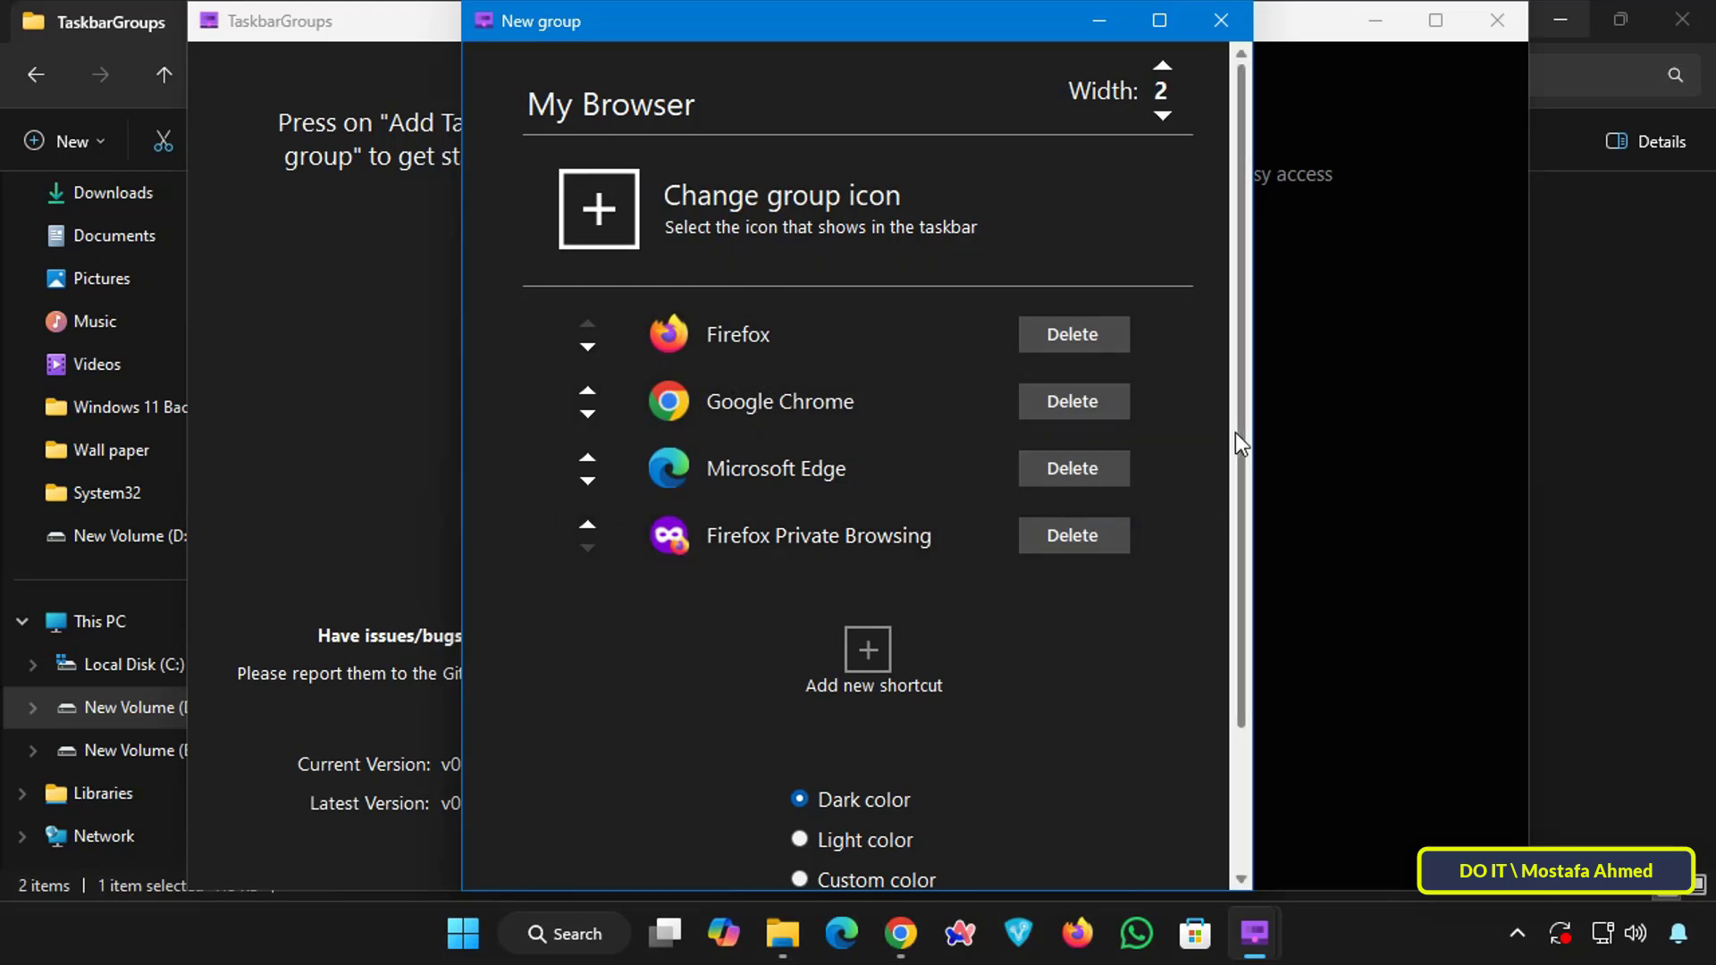
# Set the popup to light colour at 20% opacity and save the group.
pyautogui.moveTo(1237, 426); pyautogui.dragTo(1242, 597)
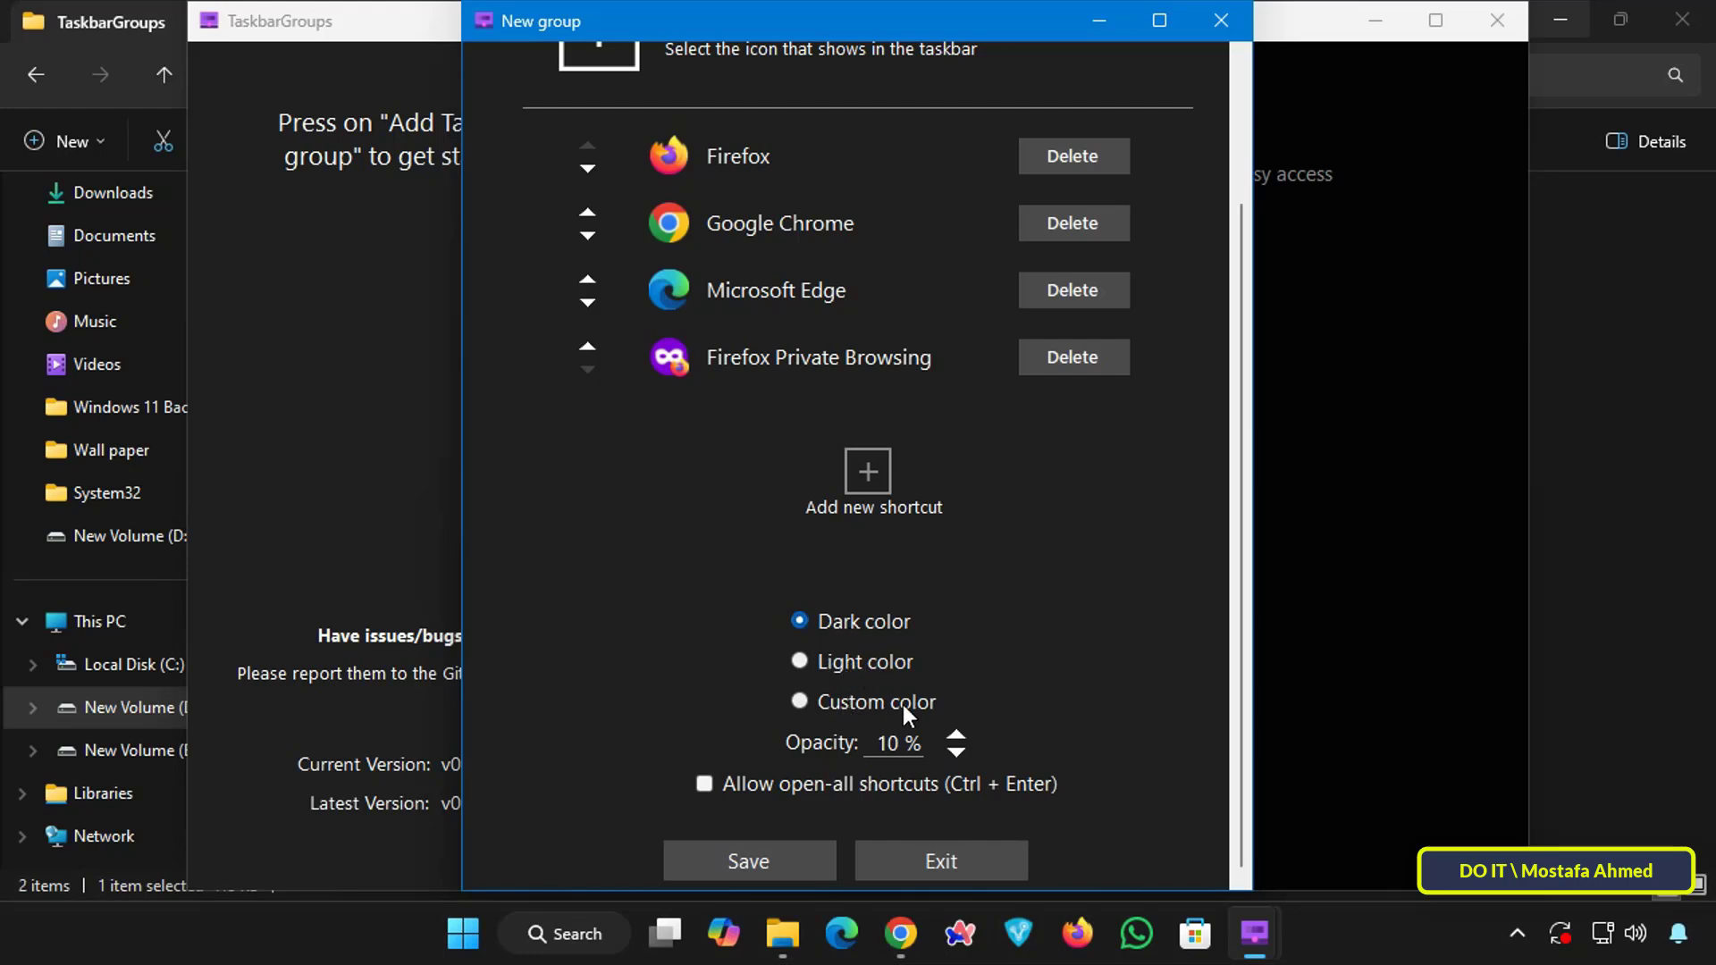
pyautogui.click(872, 663)
pyautogui.click(956, 737)
pyautogui.click(813, 848)
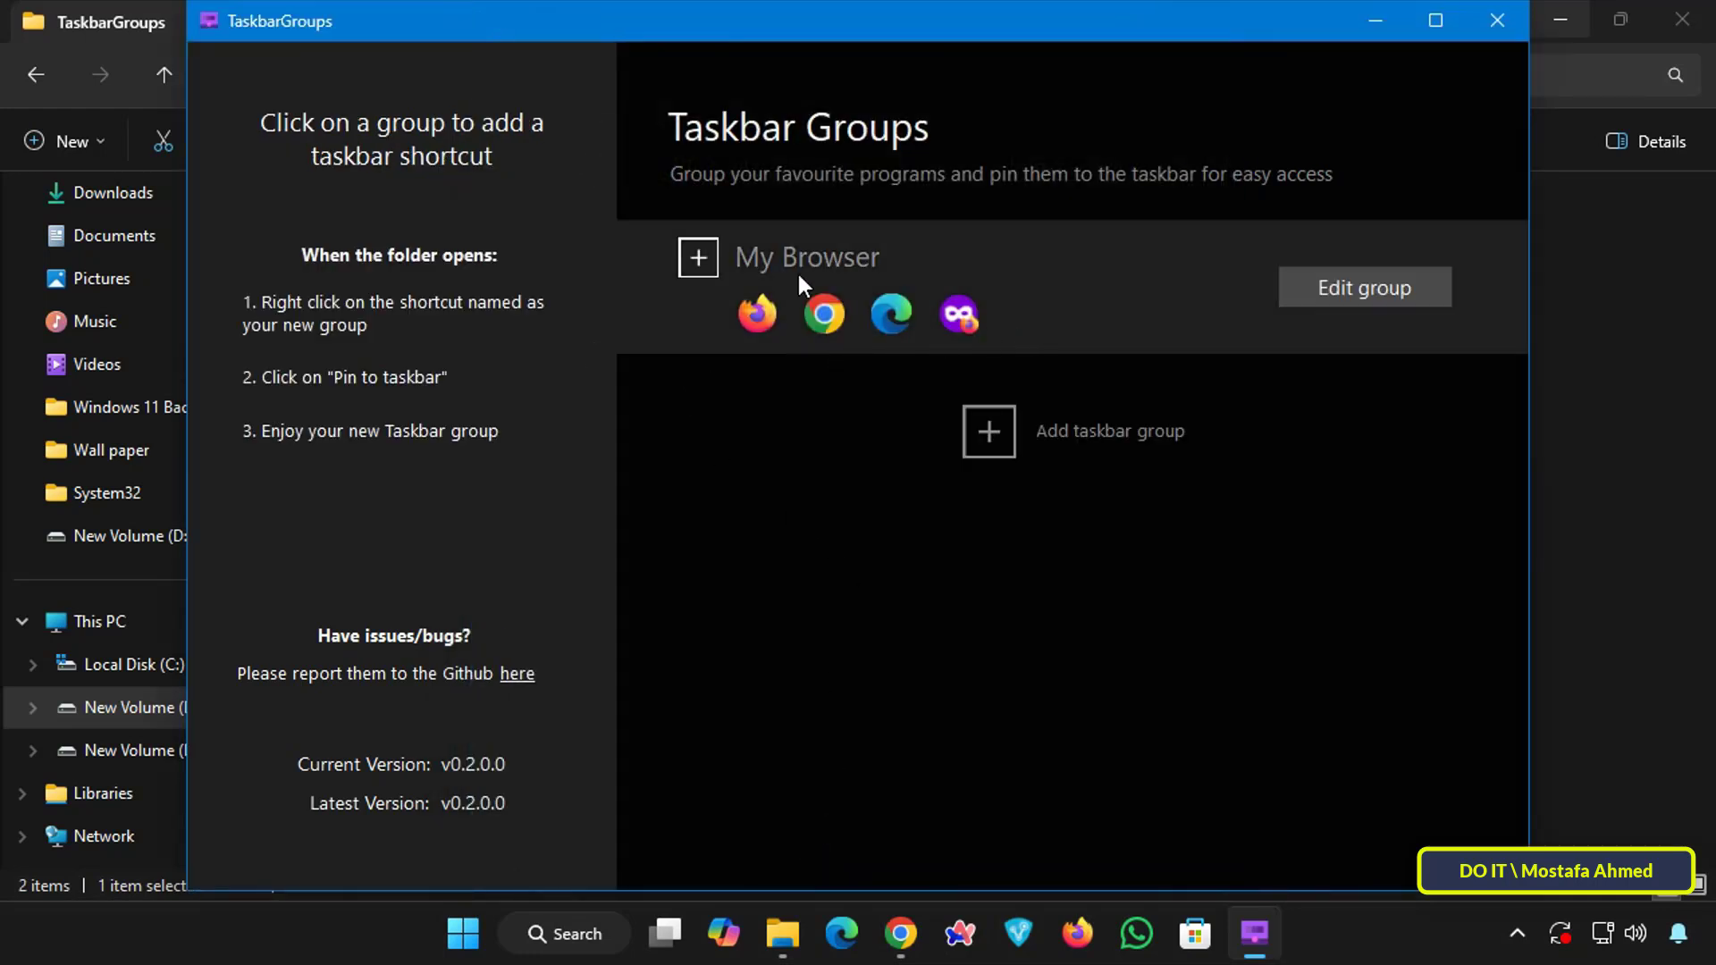
# Close Taskbar Groups and open Change Icon in the My Browser shortcut's properties.
pyautogui.click(1495, 18)
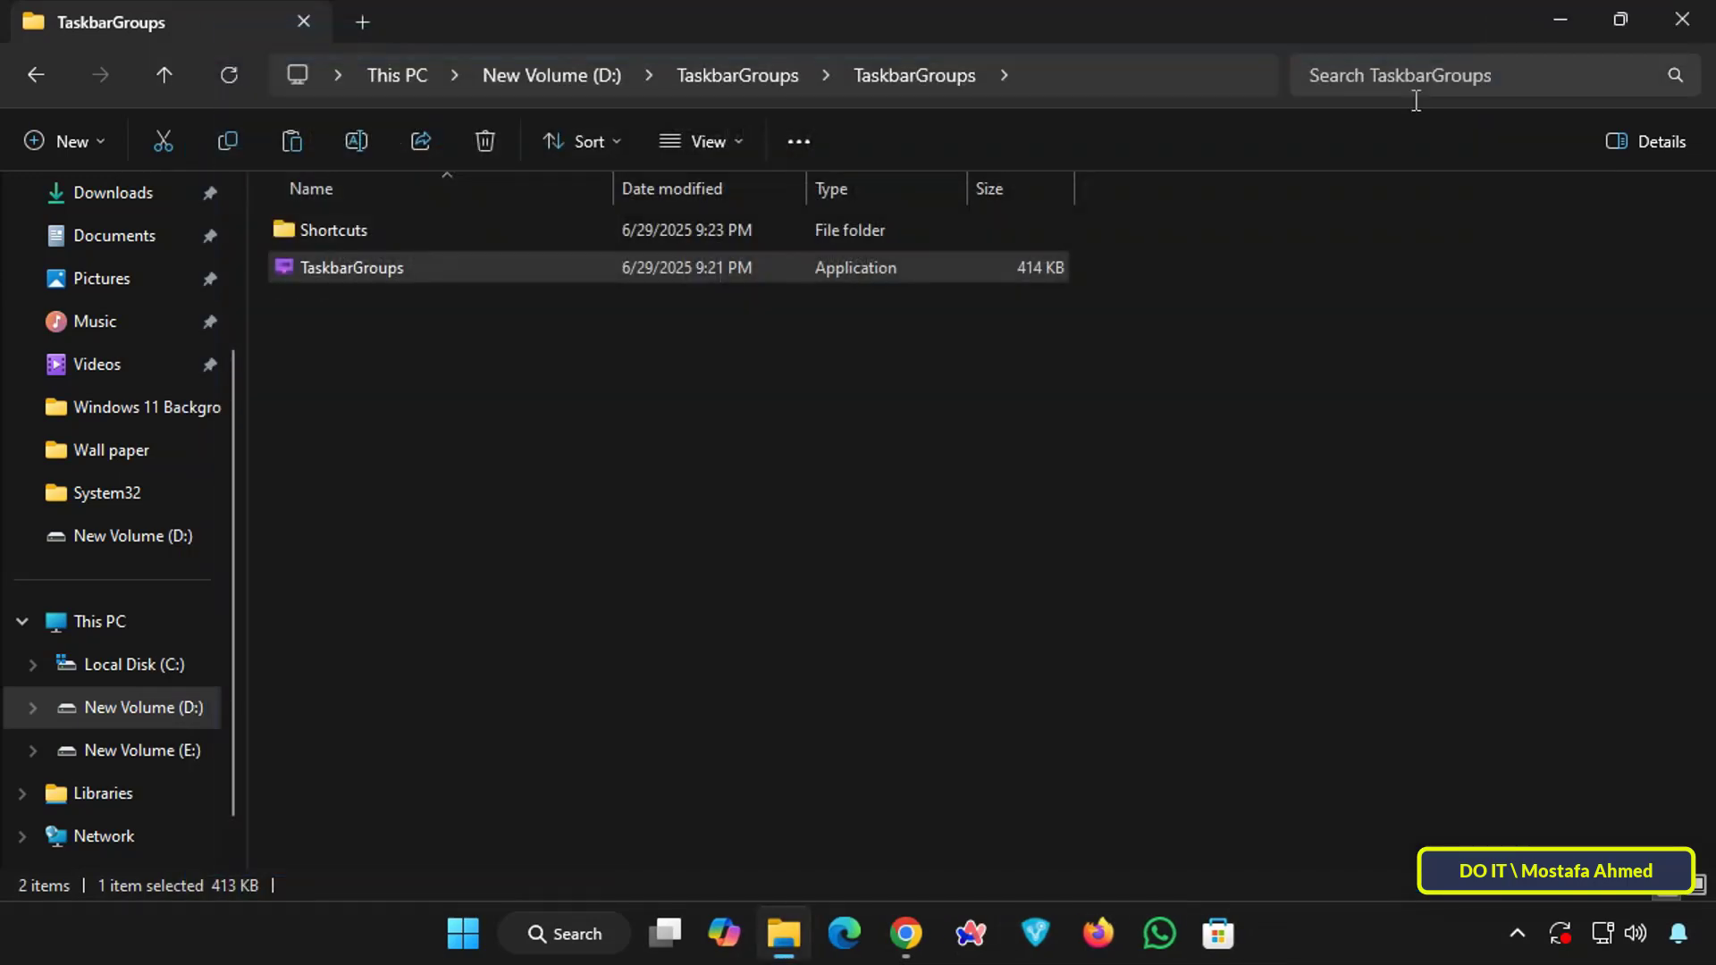
pyautogui.doubleClick(384, 234)
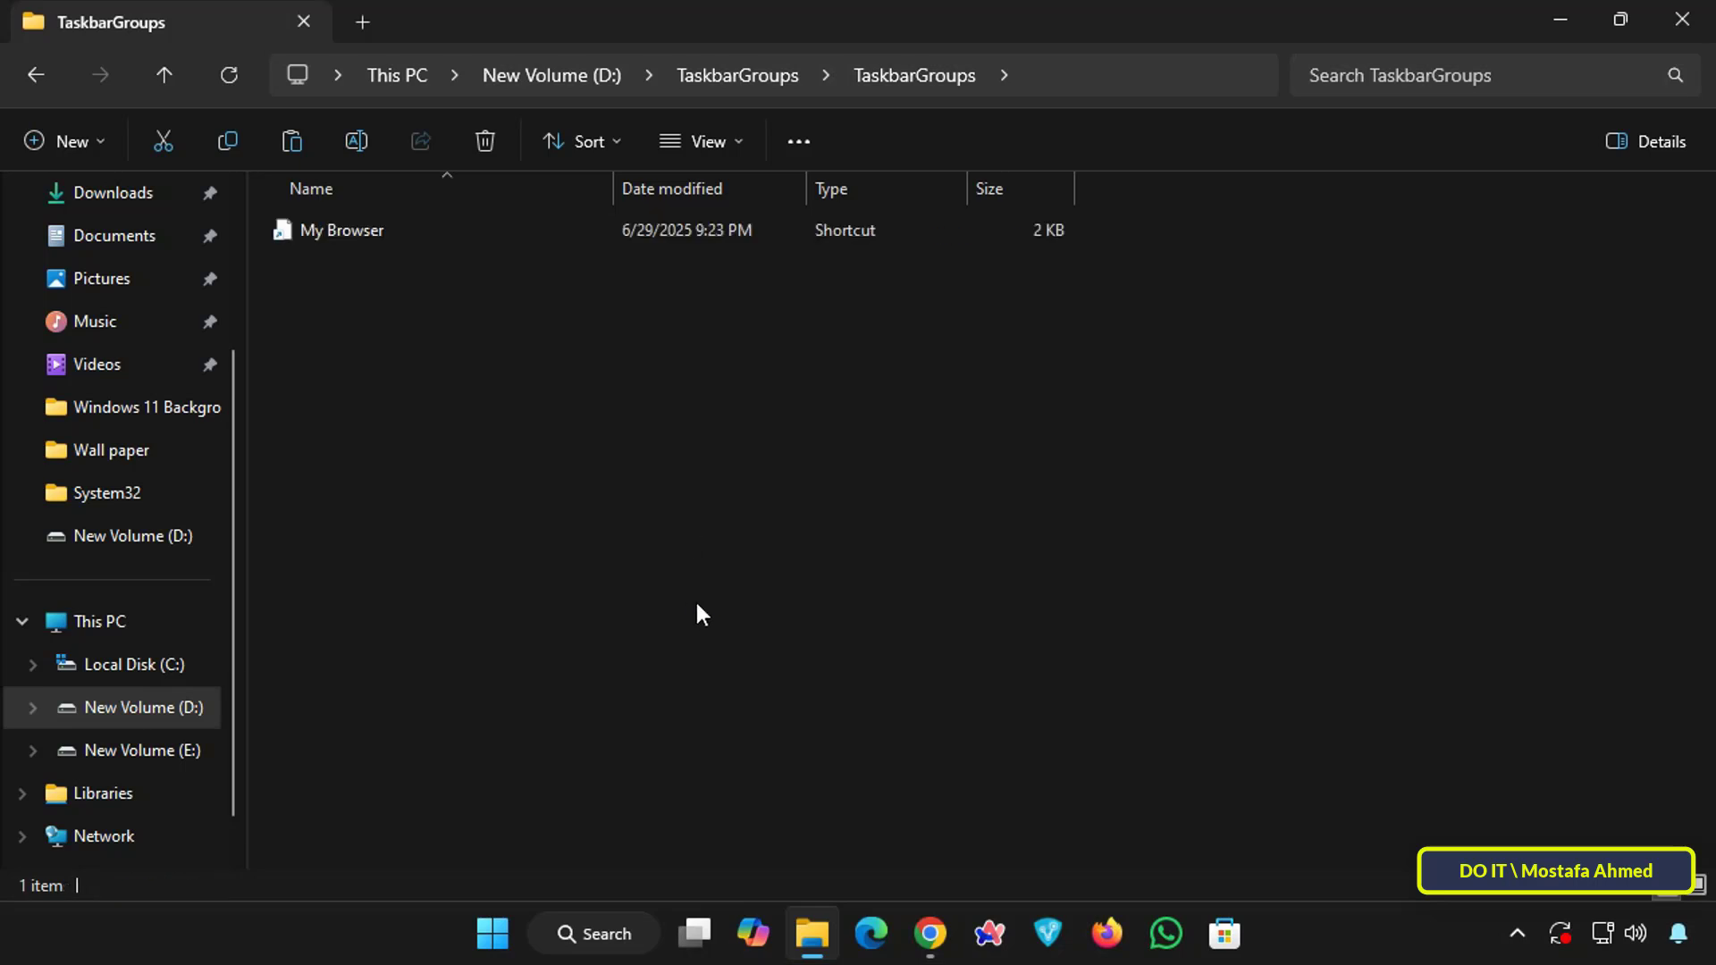
pyautogui.click(320, 233)
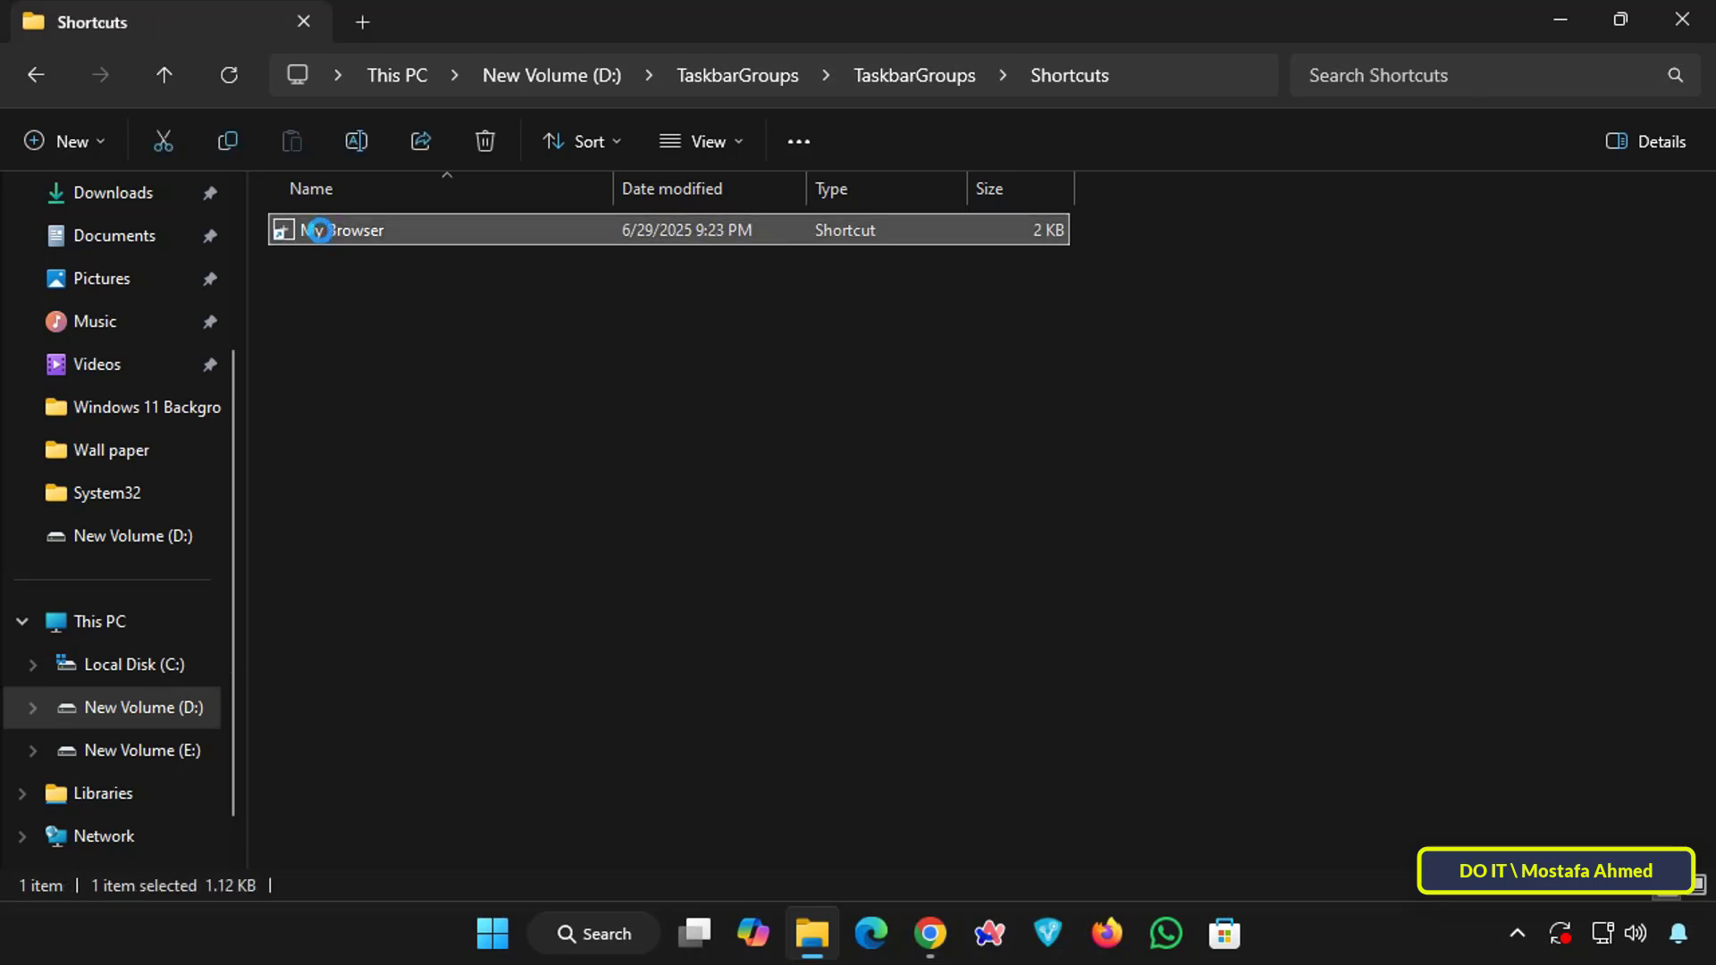
pyautogui.rightClick(320, 233)
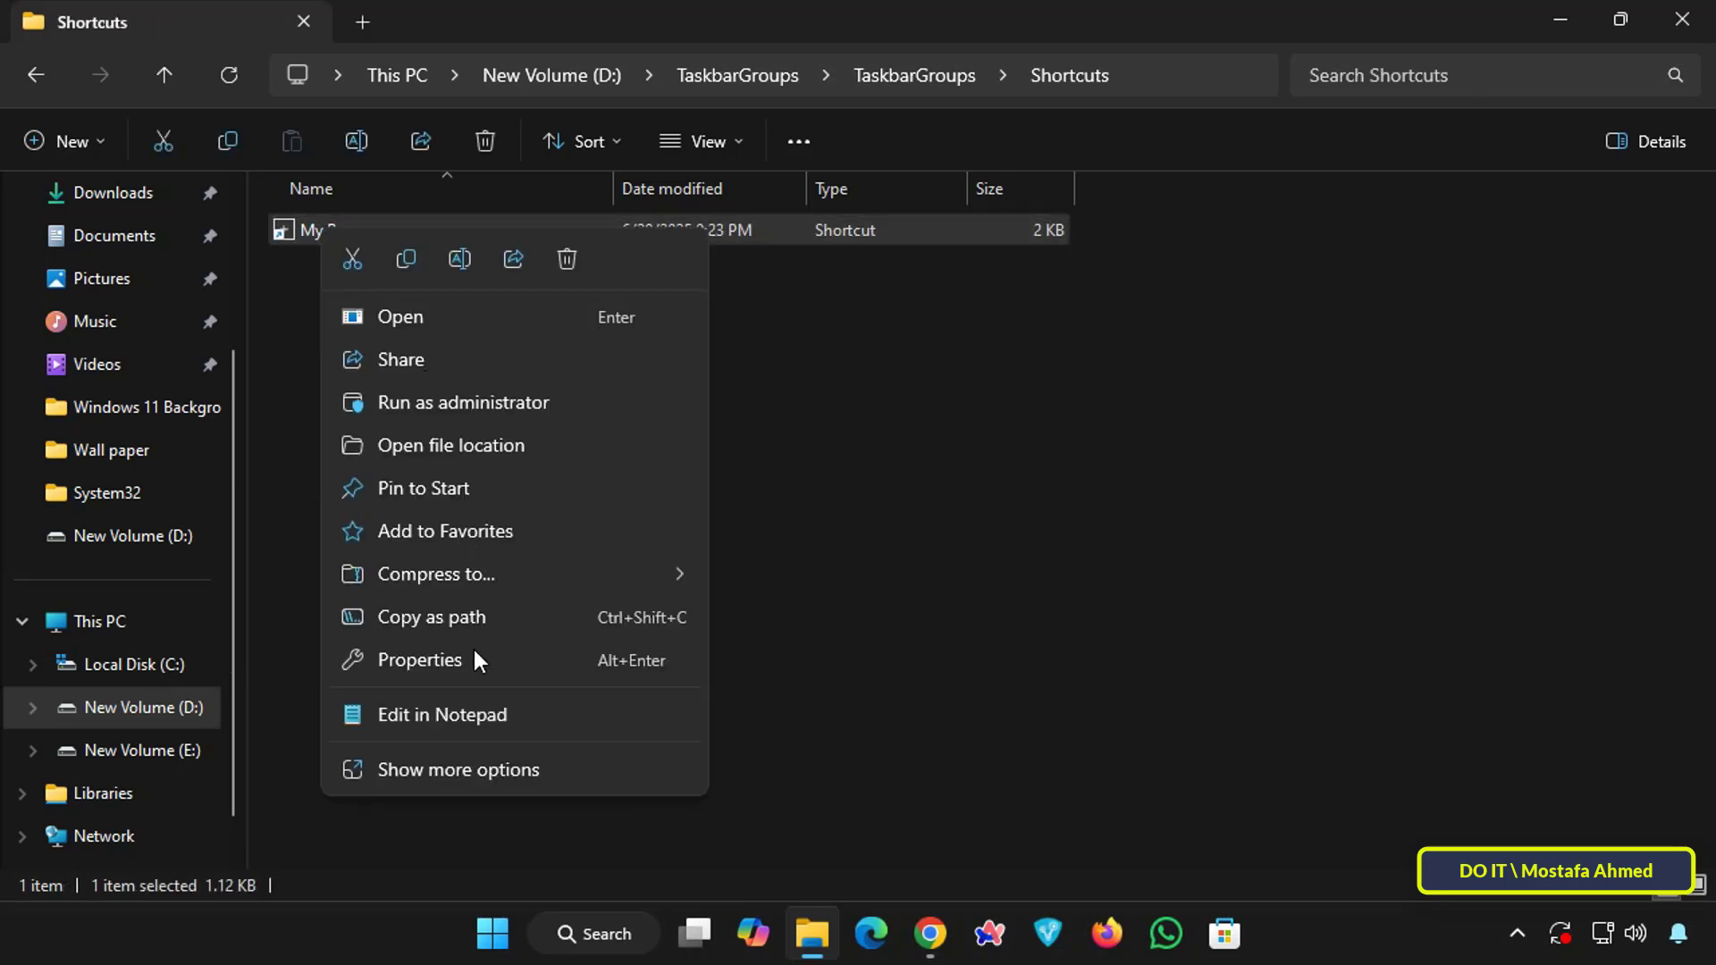
pyautogui.click(474, 765)
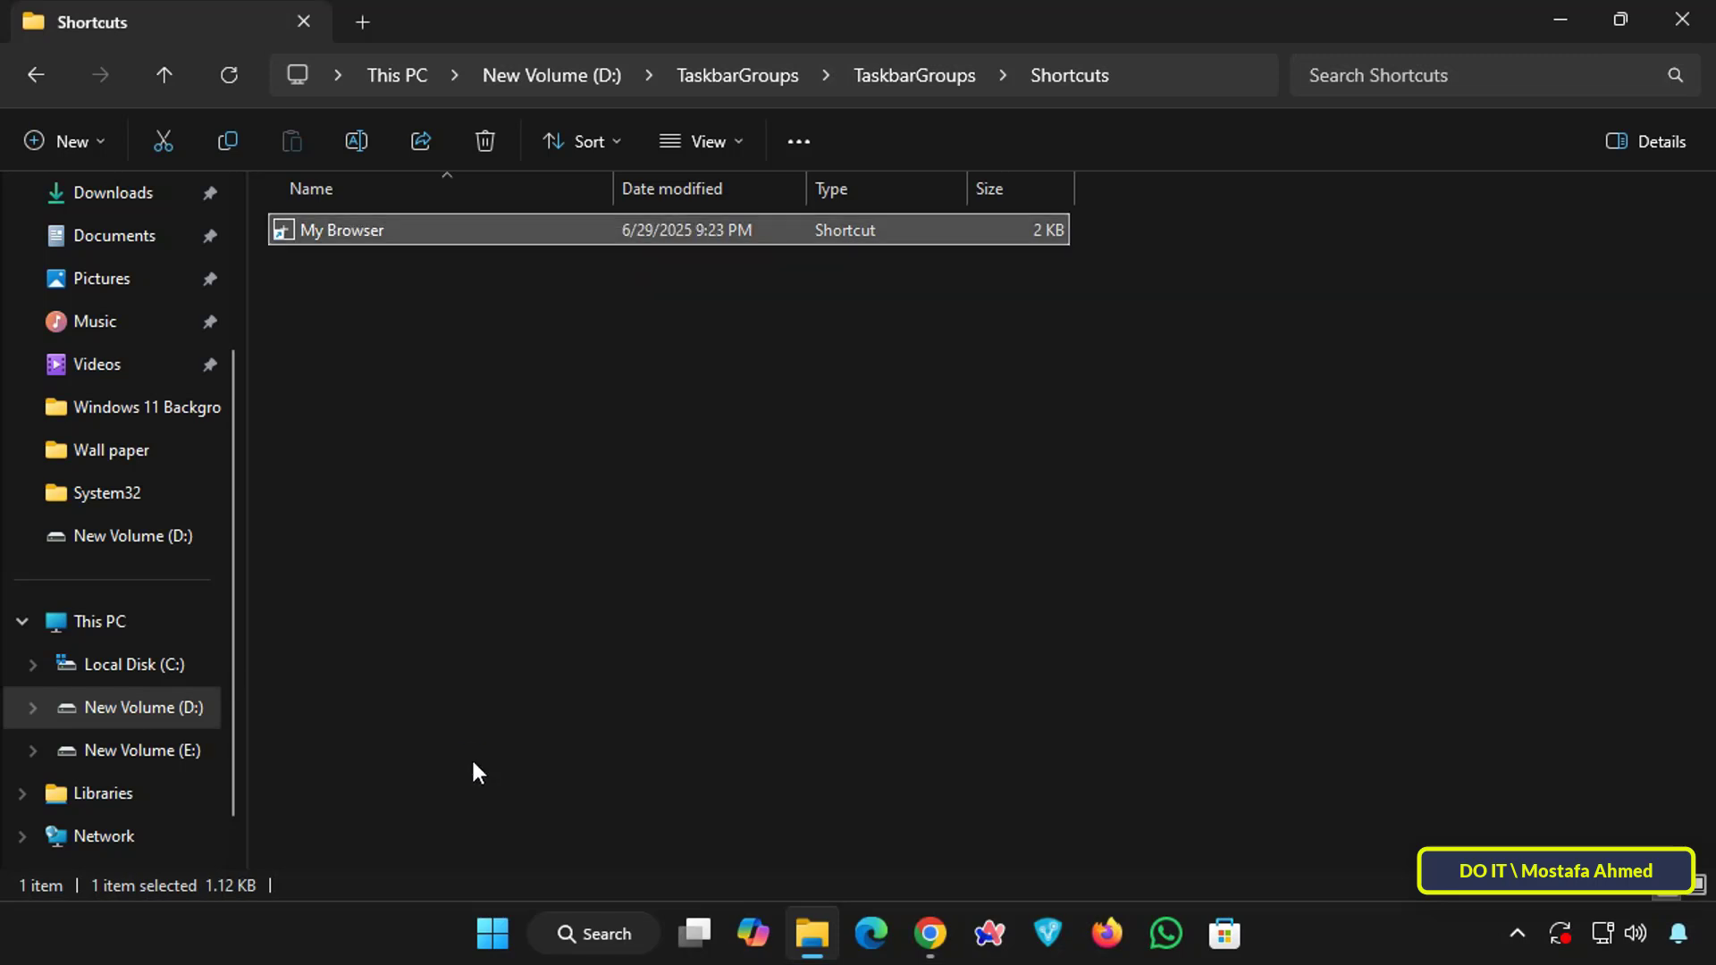
pyautogui.click(447, 799)
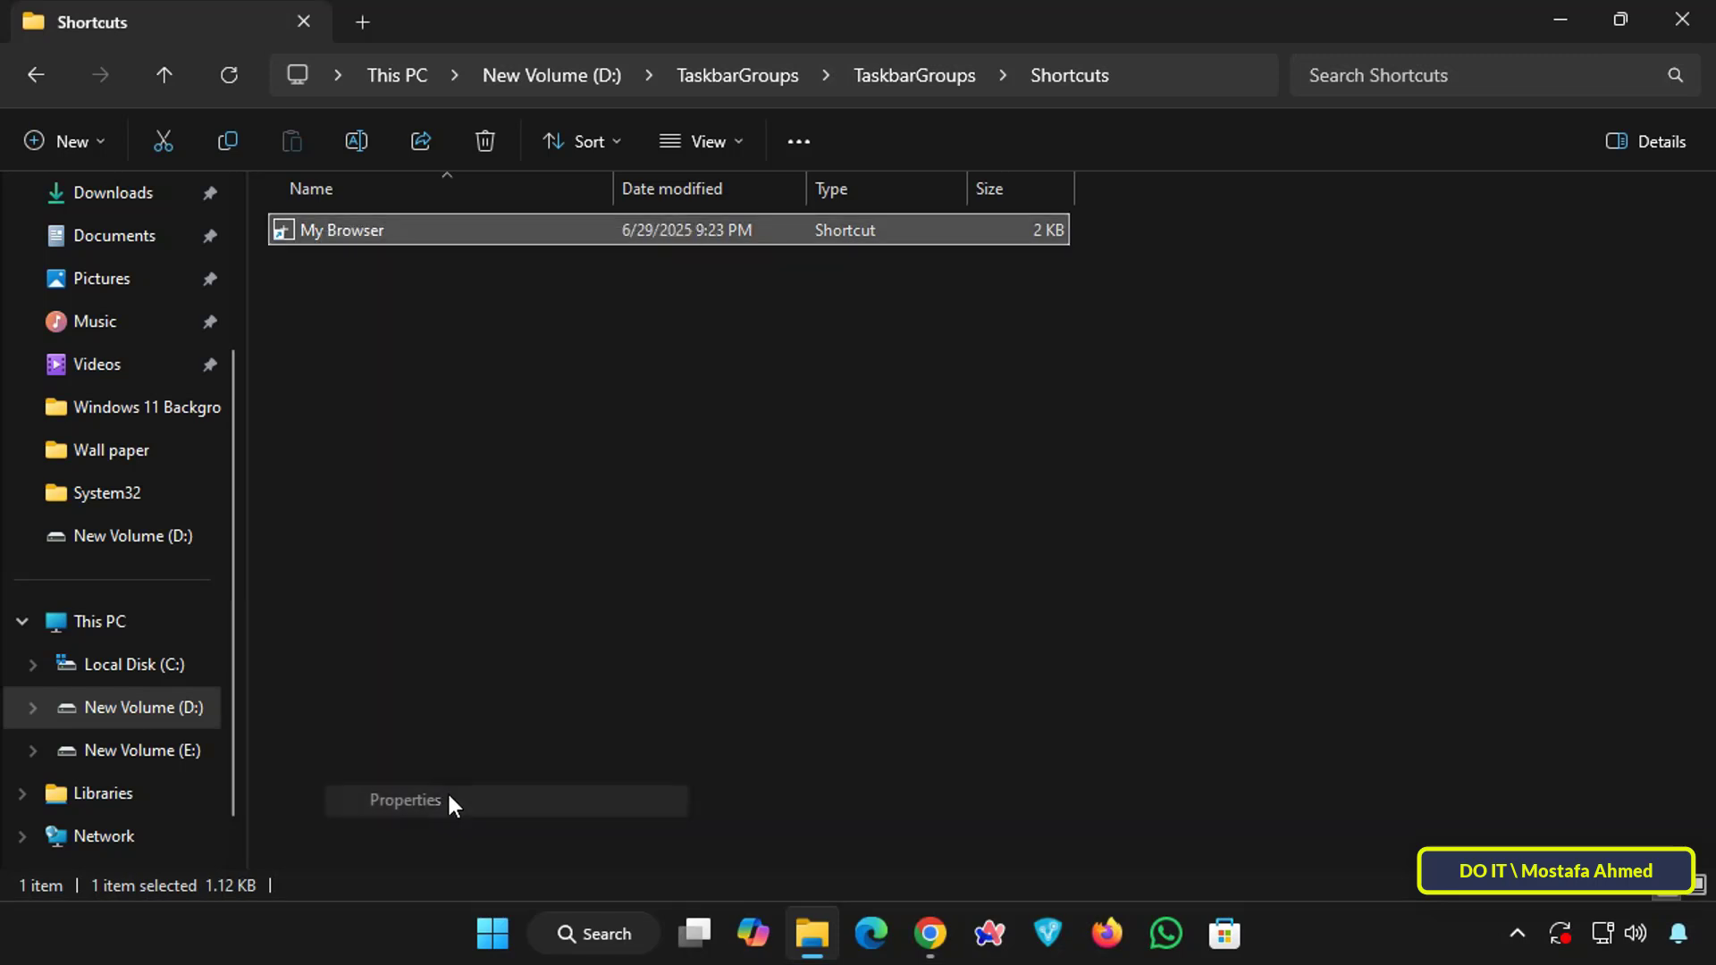
pyautogui.click(597, 621)
# Load icons from %SystemRoot%\System32\SHELL32.dll, pick the house icon and apply it.
pyautogui.doubleClick(573, 347)
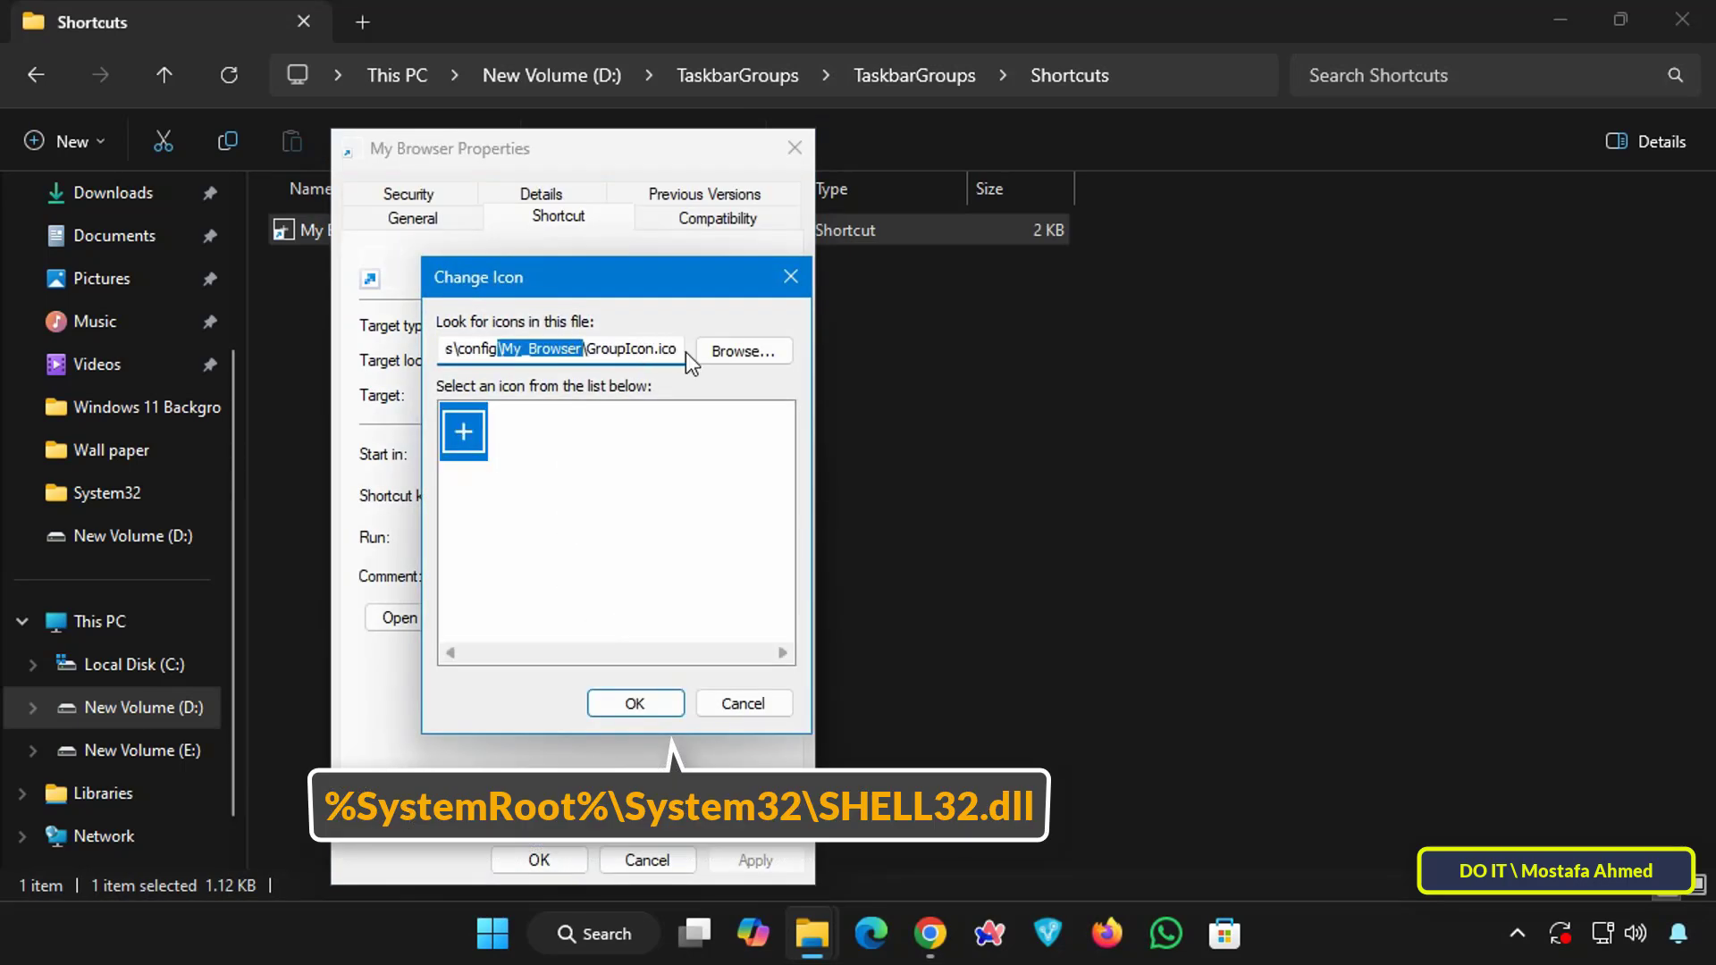
pyautogui.moveTo(681, 350); pyautogui.dragTo(353, 357)
pyautogui.write('%SystemRoot%\\System32\\SHELL32.dll')
pyautogui.hscroll(5, 790, 657)
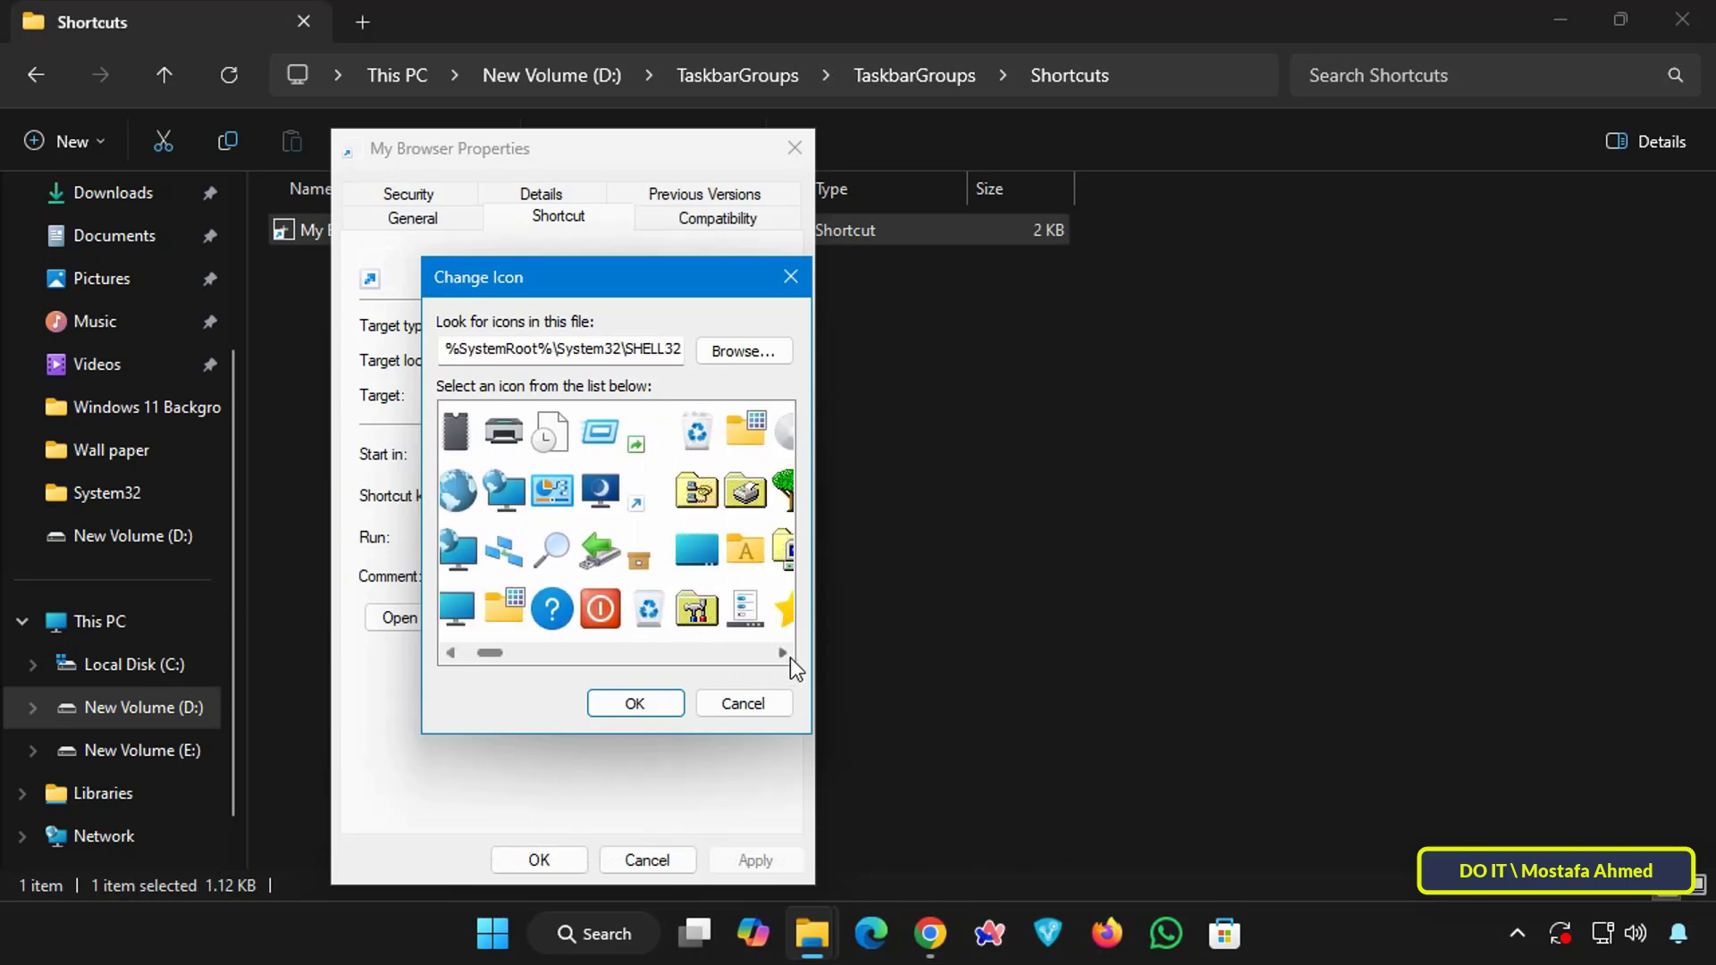
pyautogui.hscroll(5, 790, 657)
pyautogui.moveTo(549, 652); pyautogui.dragTo(607, 653)
pyautogui.click(560, 548)
pyautogui.click(635, 703)
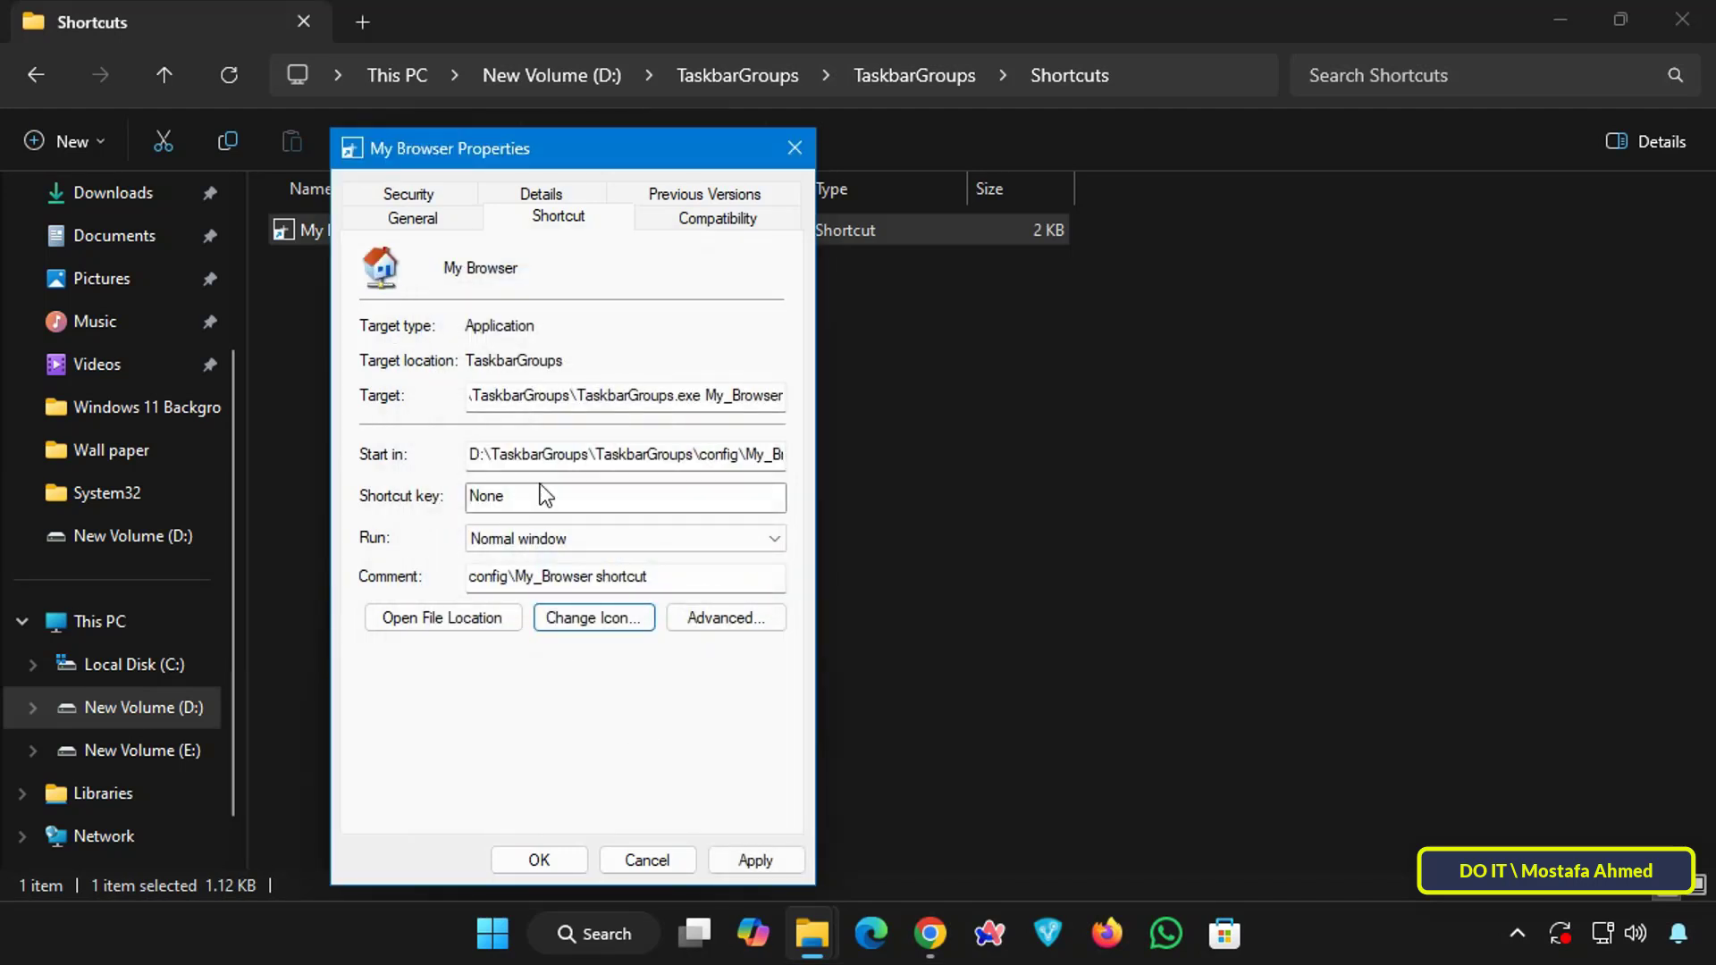
pyautogui.click(737, 859)
pyautogui.click(575, 868)
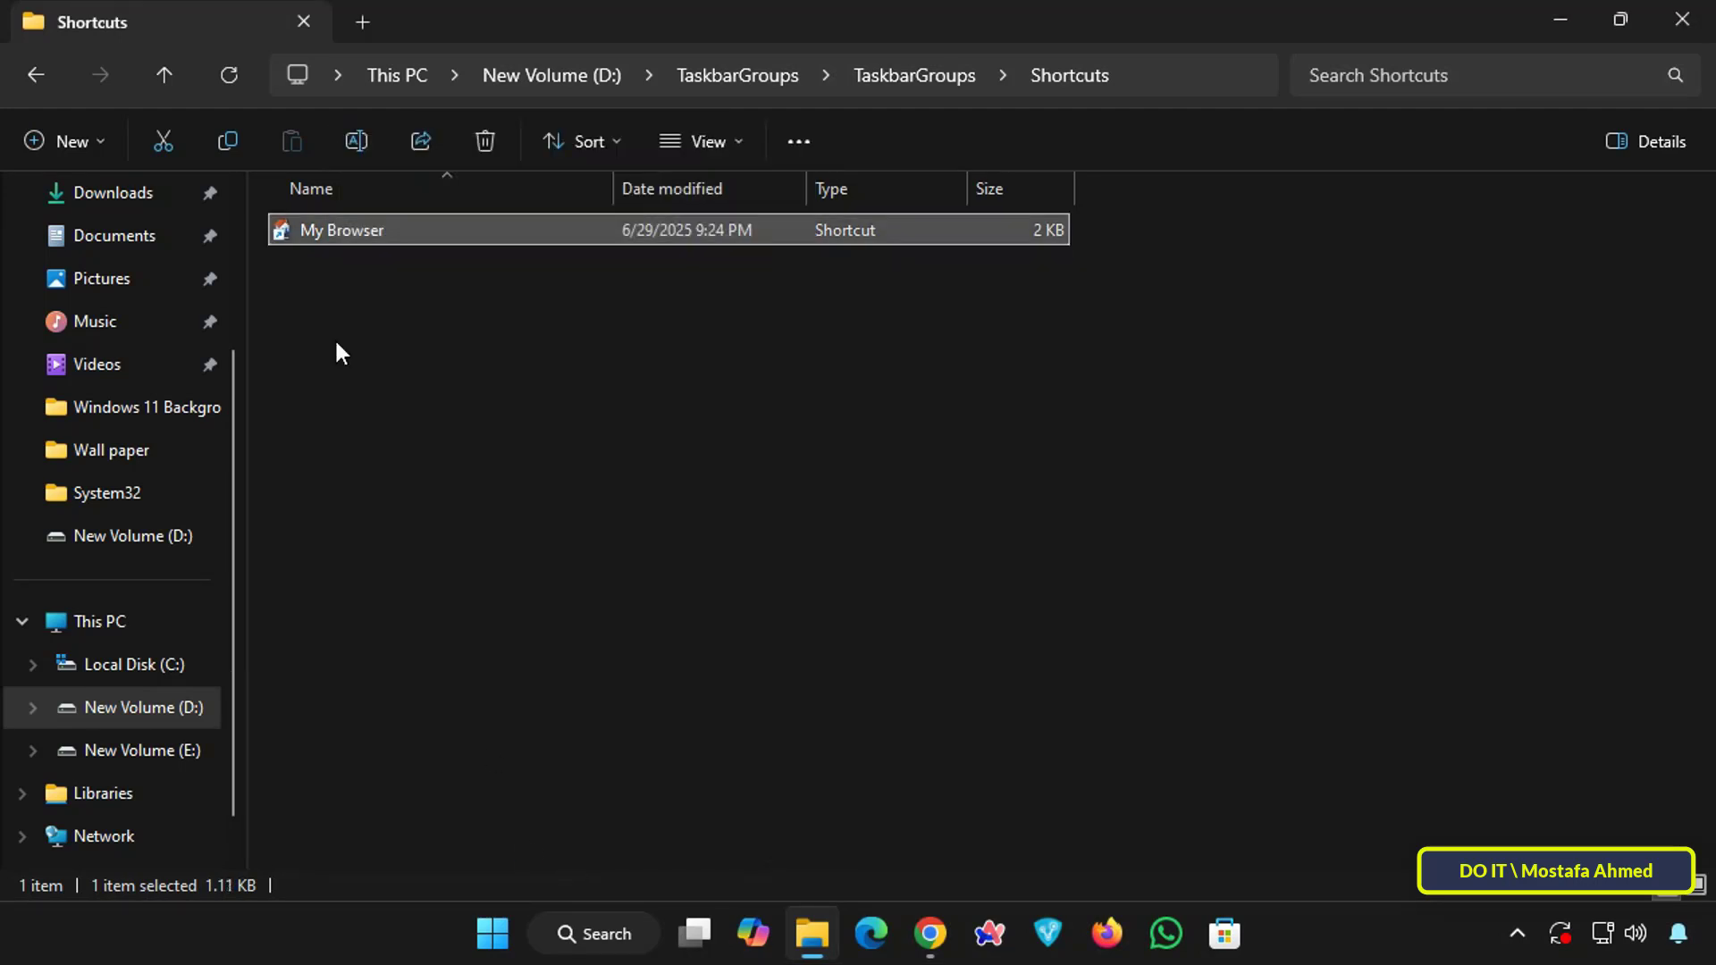
pyautogui.click(336, 231)
# Pin the My Browser shortcut to the taskbar and open its popup to test it.
pyautogui.rightClick(336, 233)
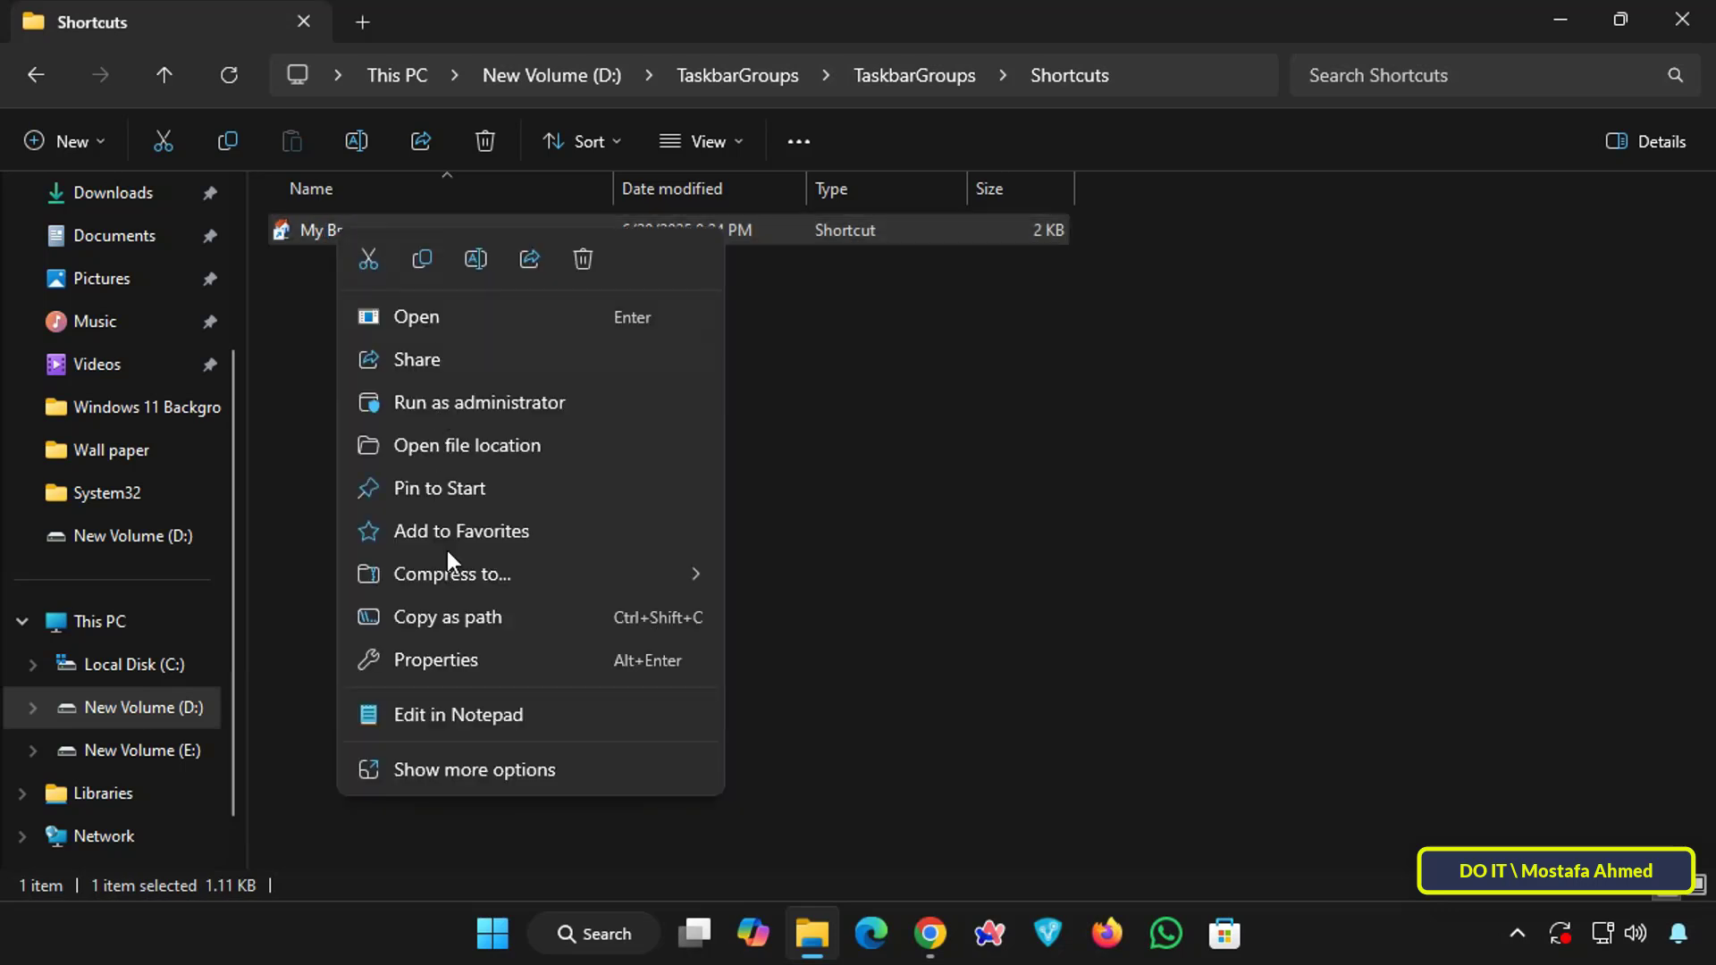
pyautogui.click(463, 768)
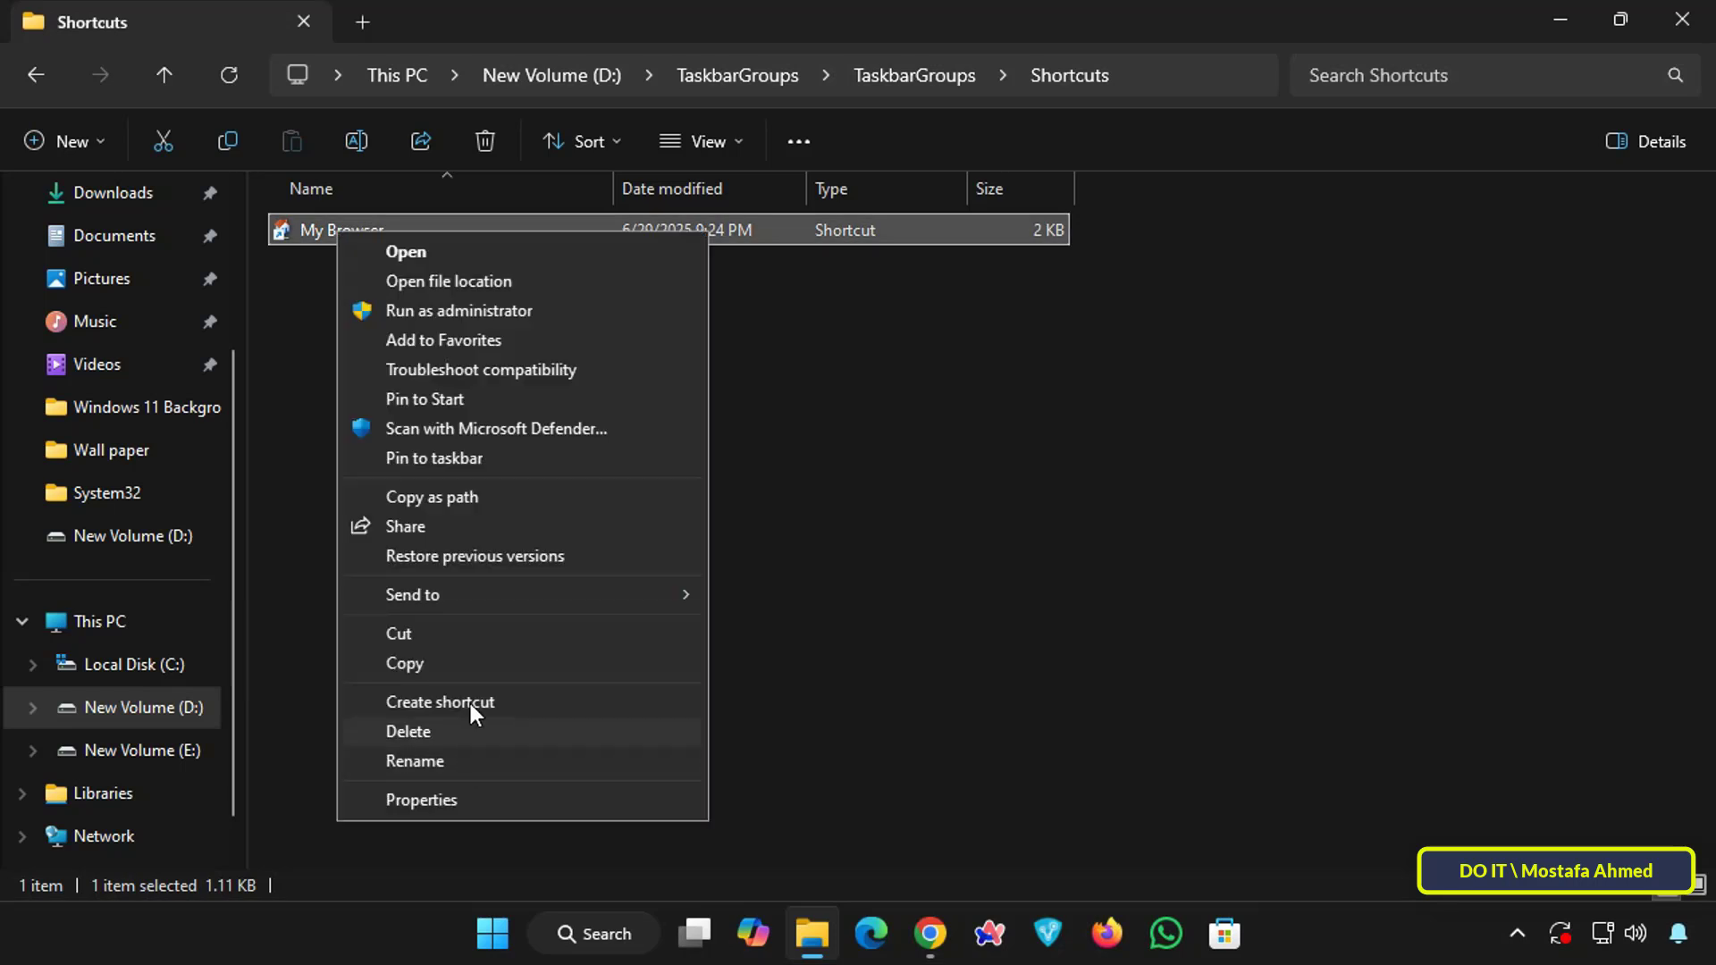
pyautogui.click(473, 460)
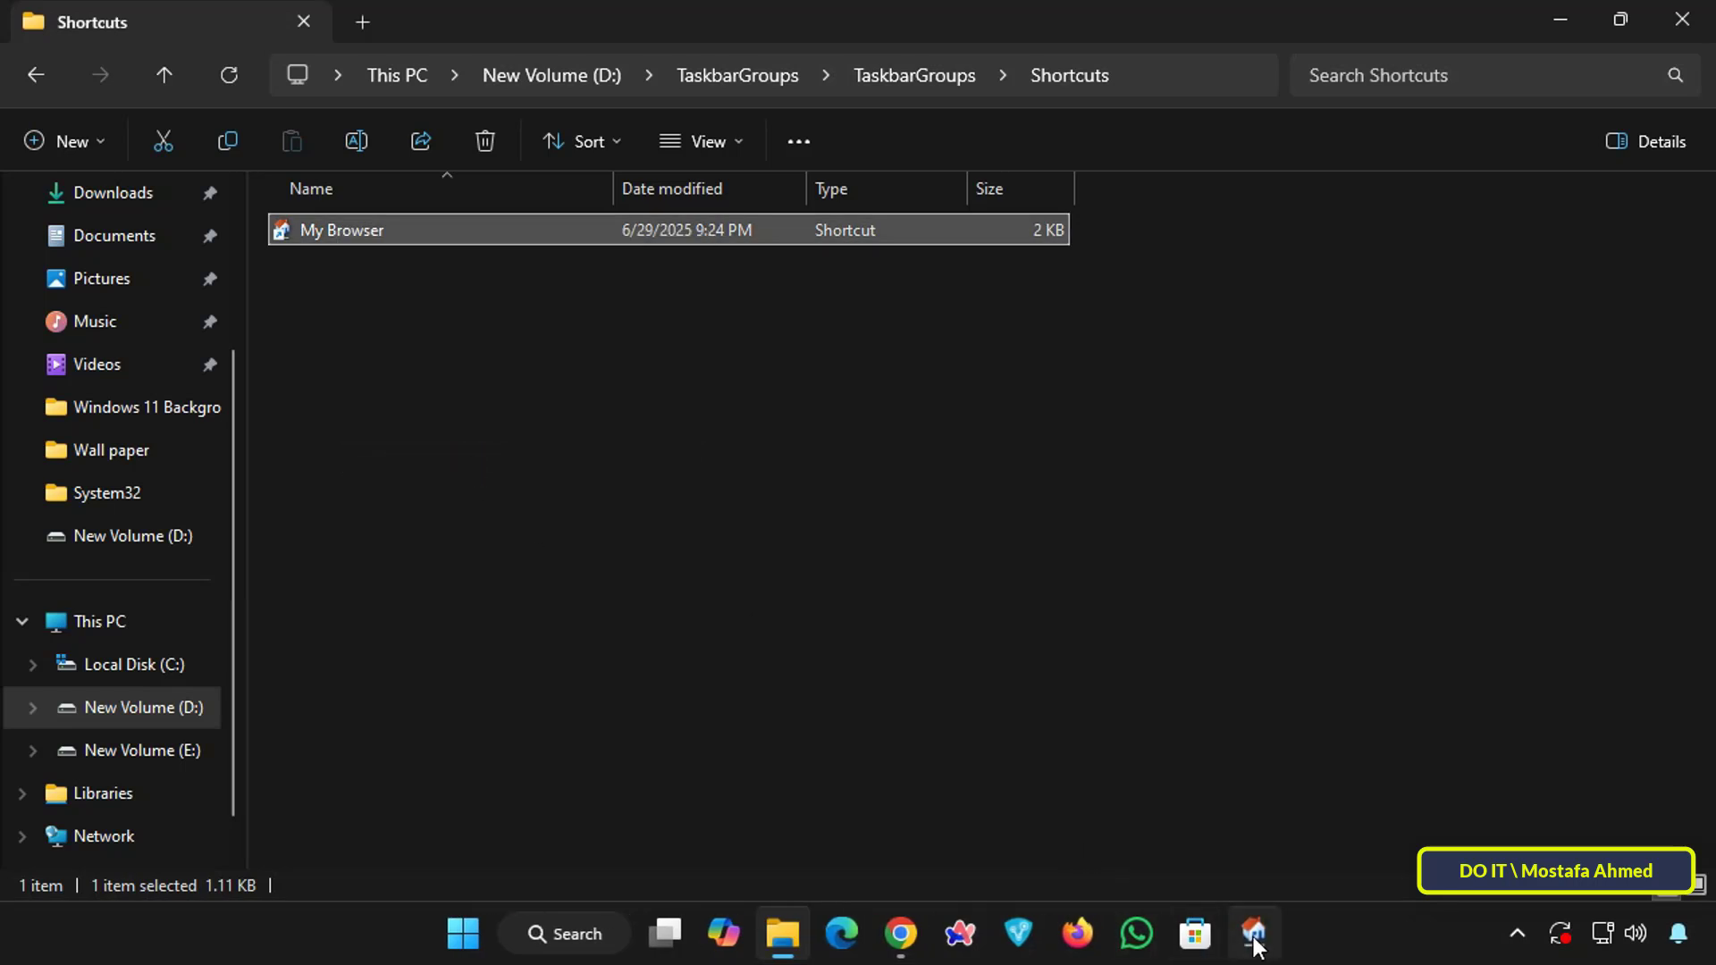
pyautogui.click(1256, 943)
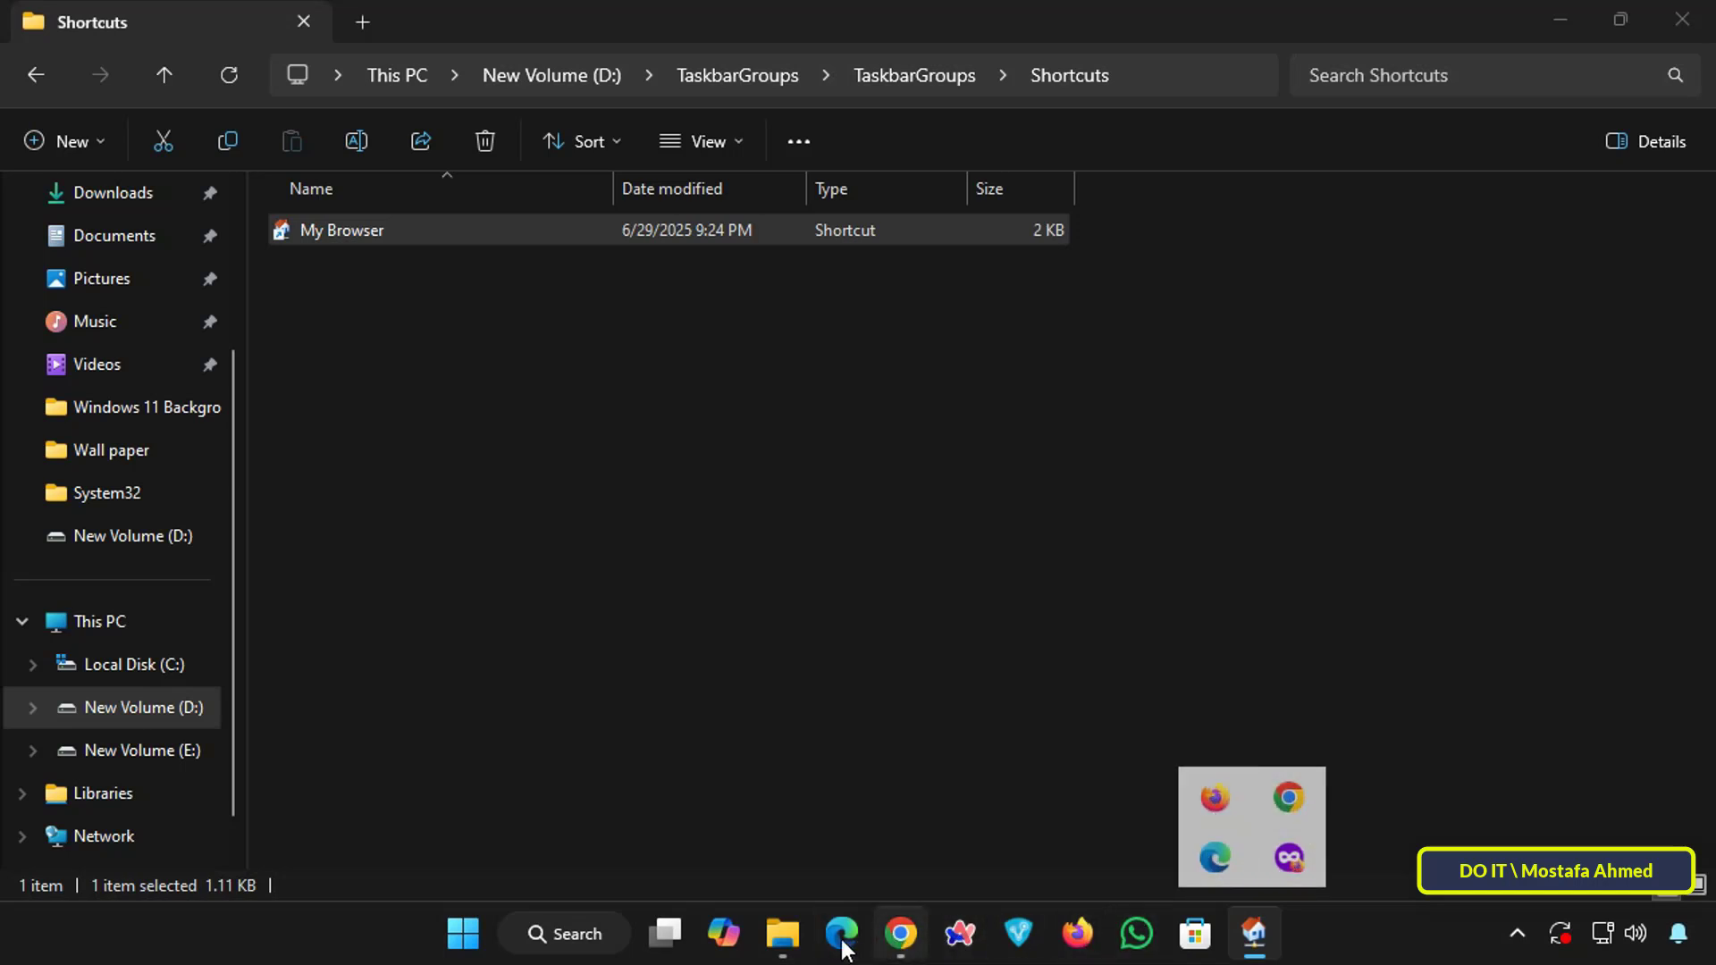
# Relaunch Taskbar Groups as administrator and save My Browser with the Dark color scheme.
pyautogui.click(533, 367)
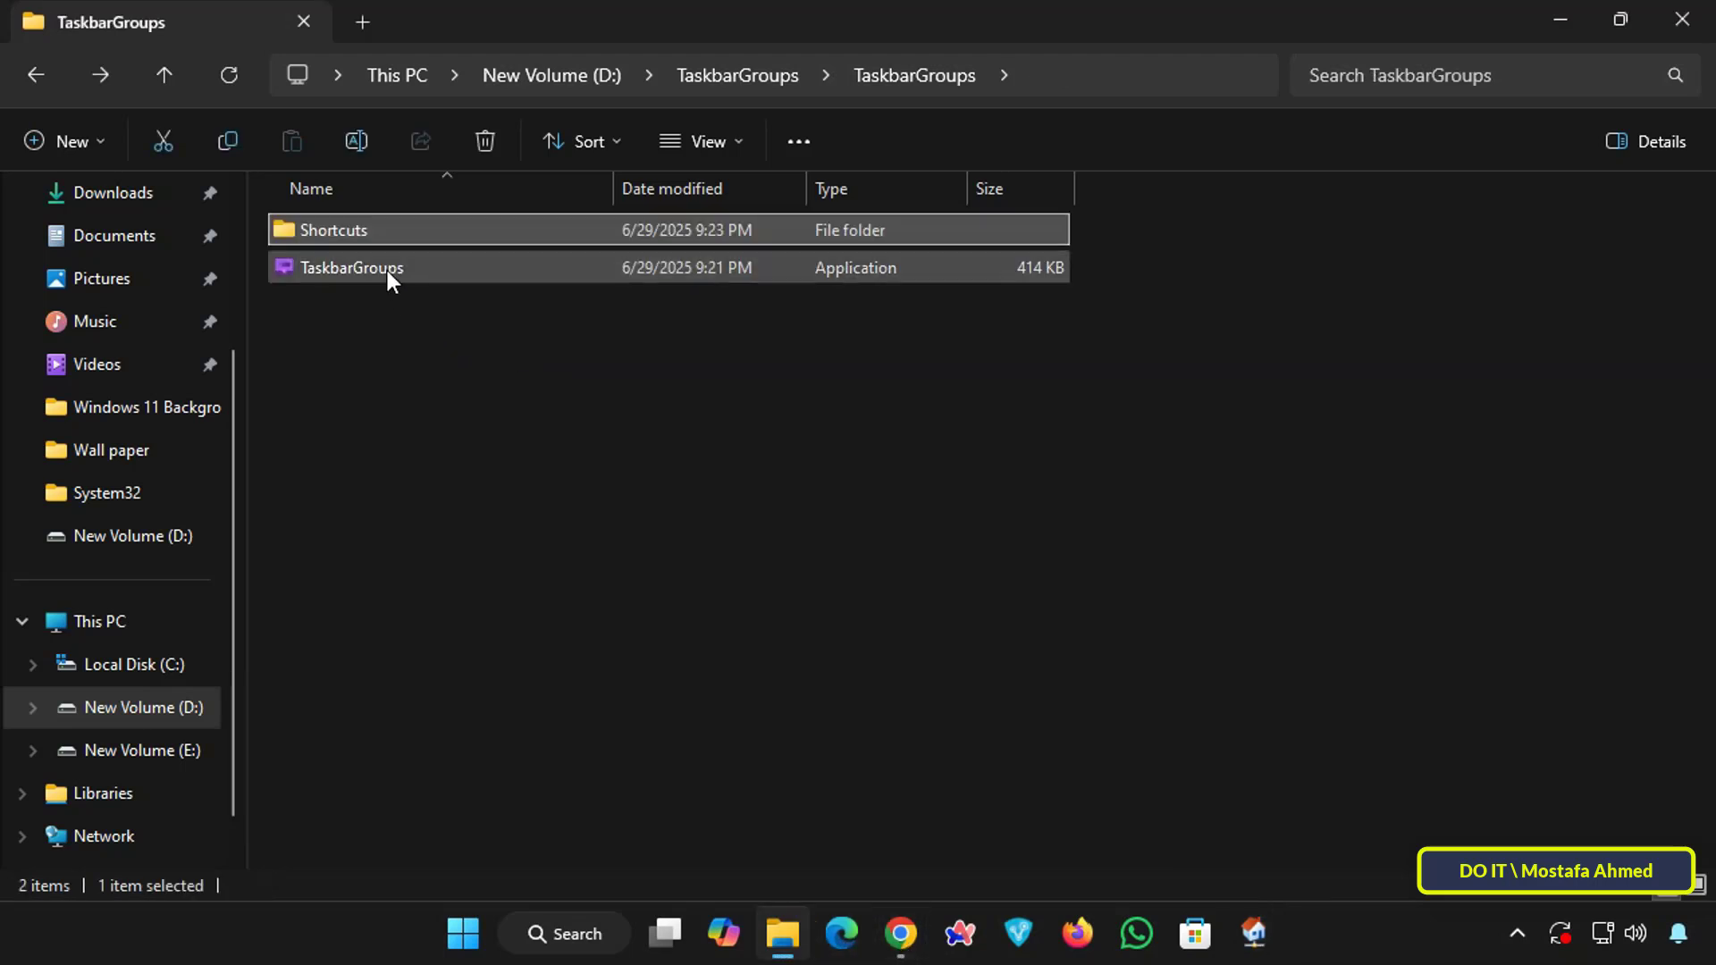
pyautogui.click(388, 271)
pyautogui.rightClick(388, 268)
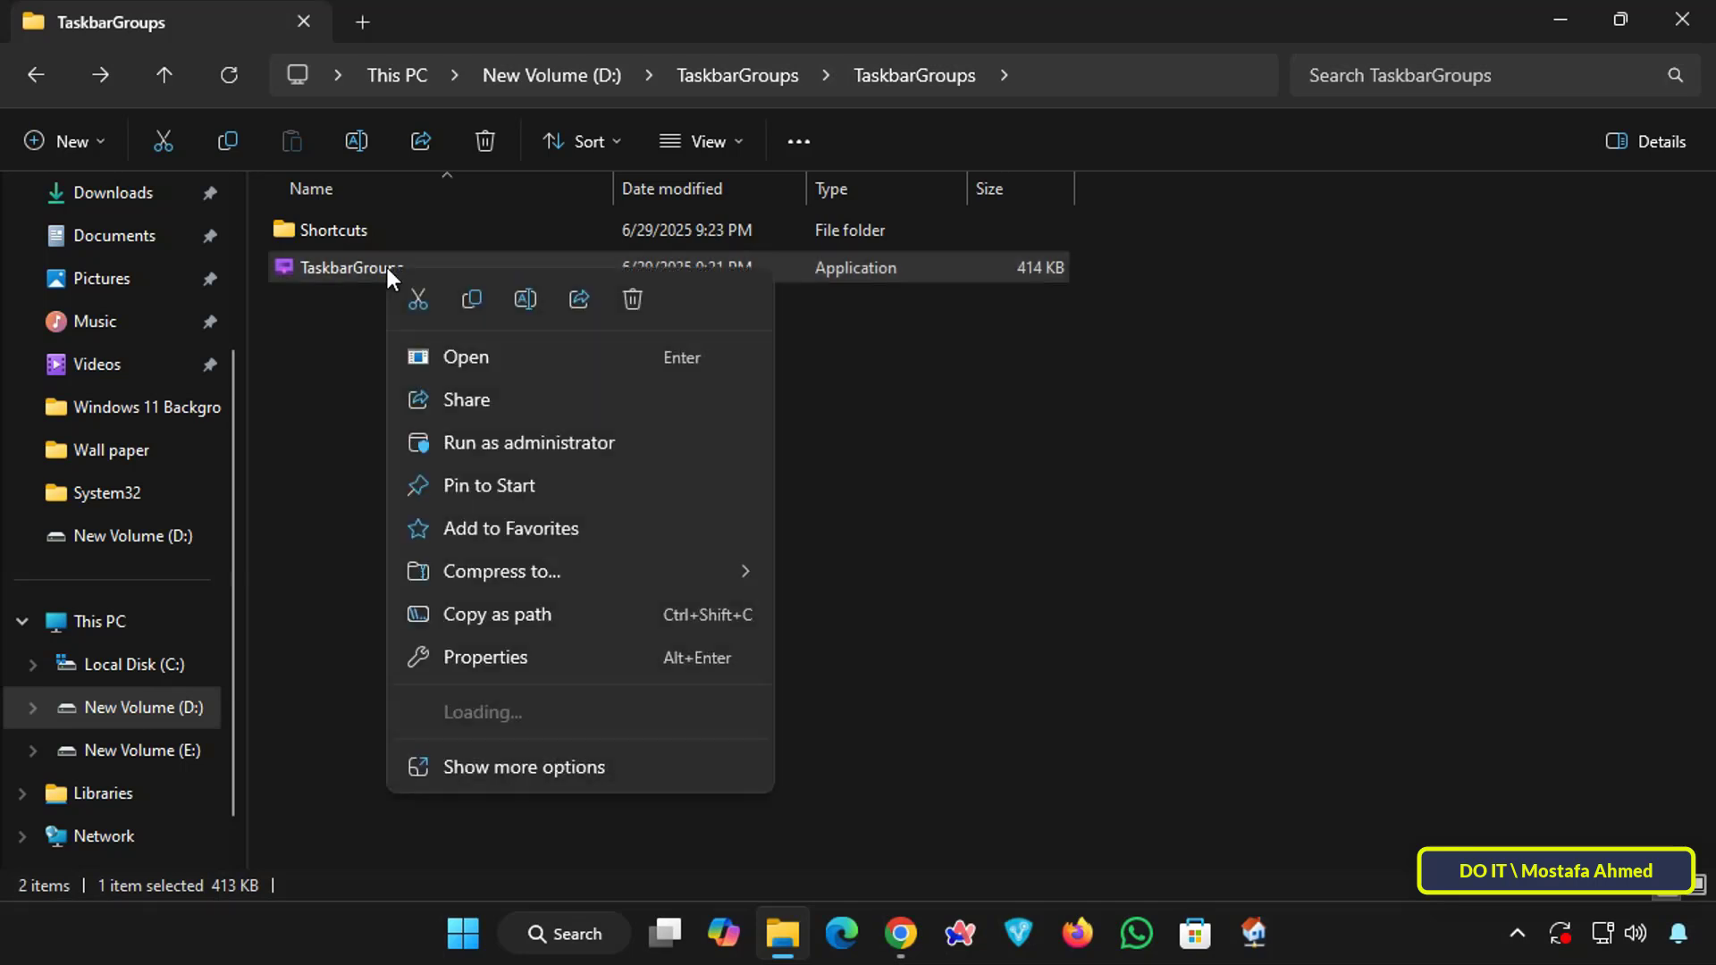
pyautogui.click(501, 440)
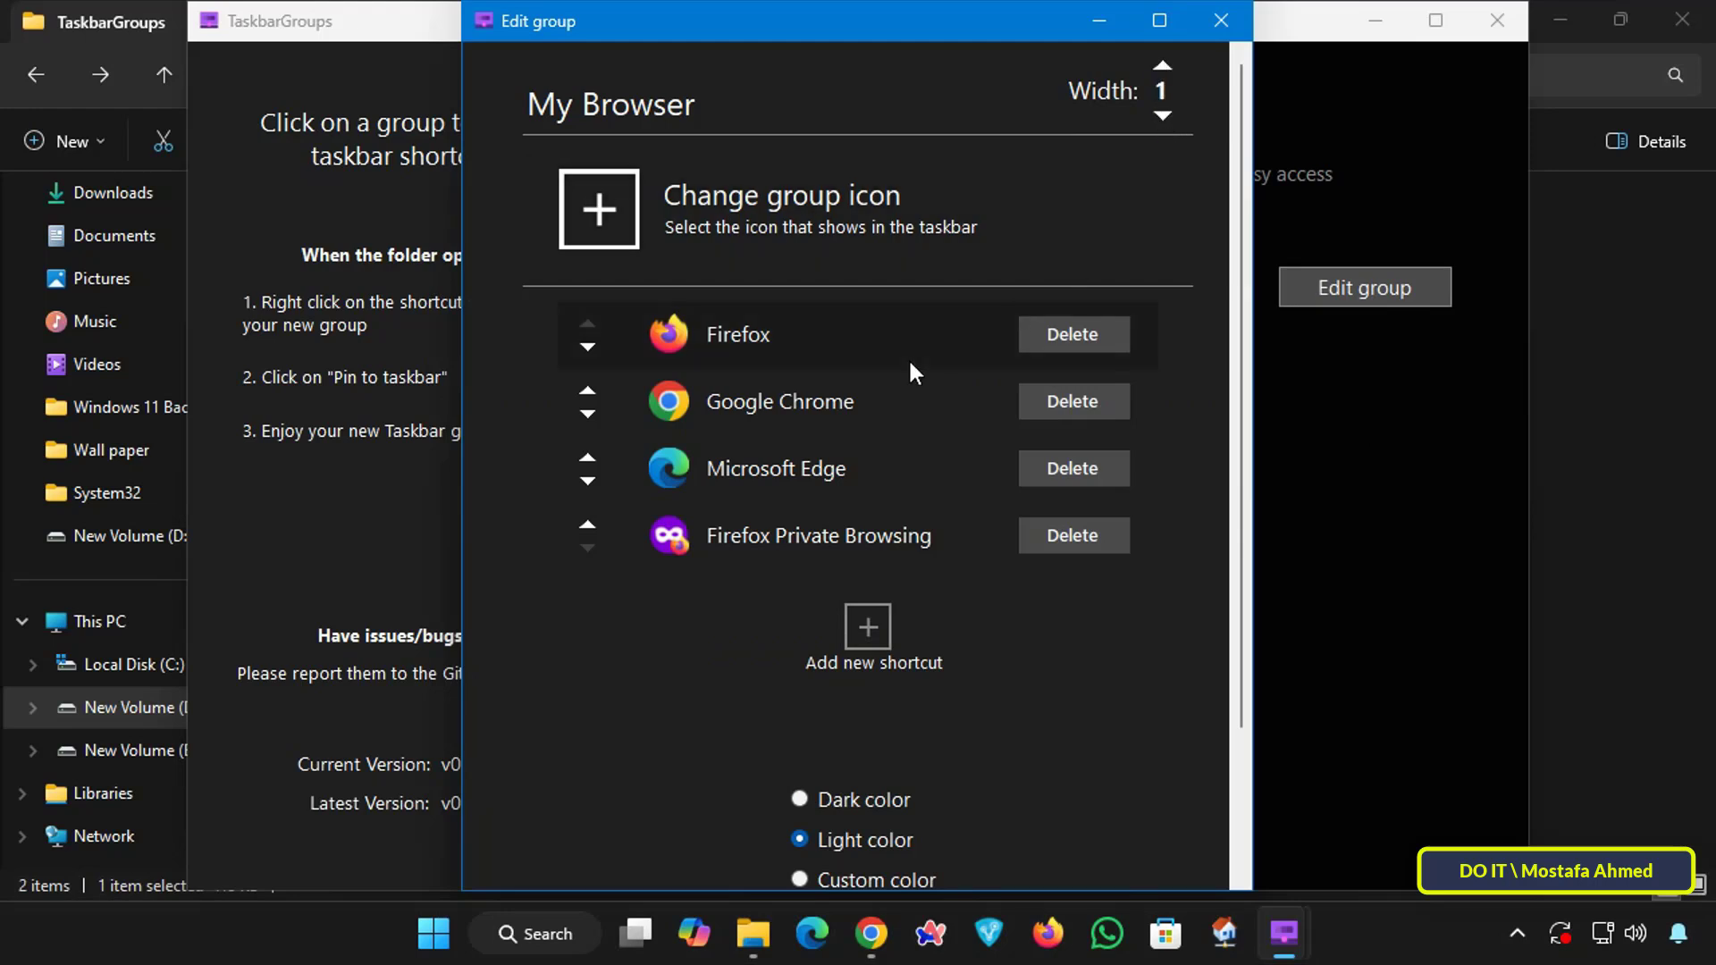
pyautogui.scroll(-3, 1108, 681)
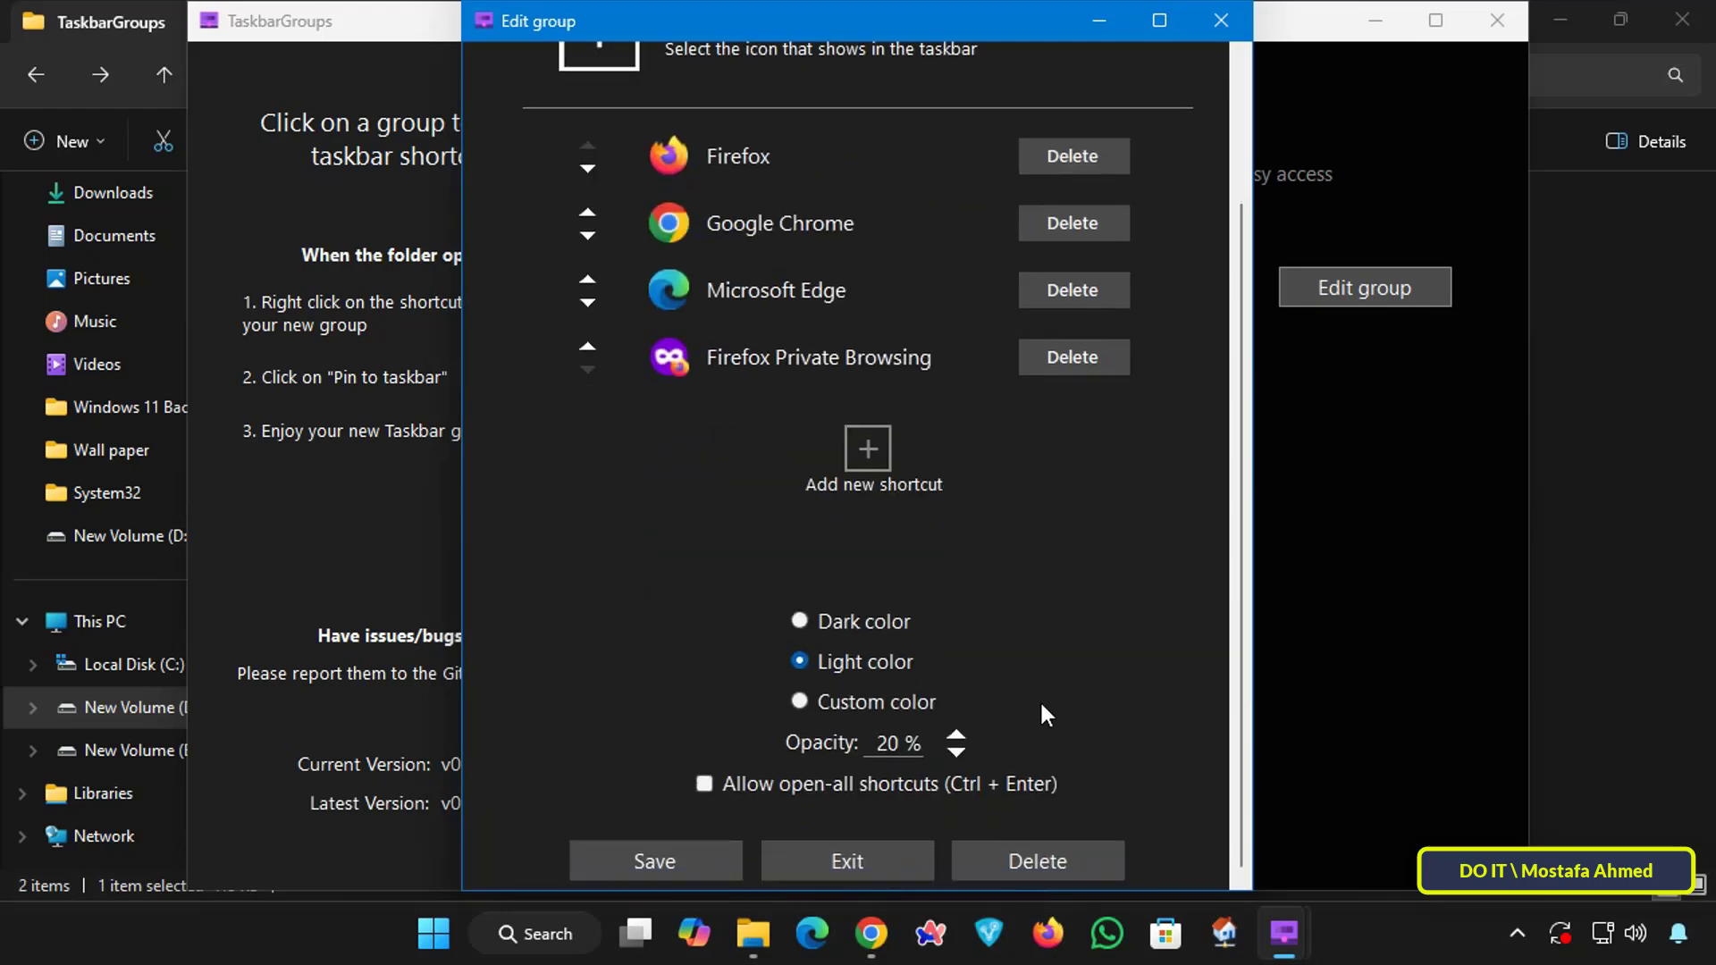
pyautogui.click(798, 620)
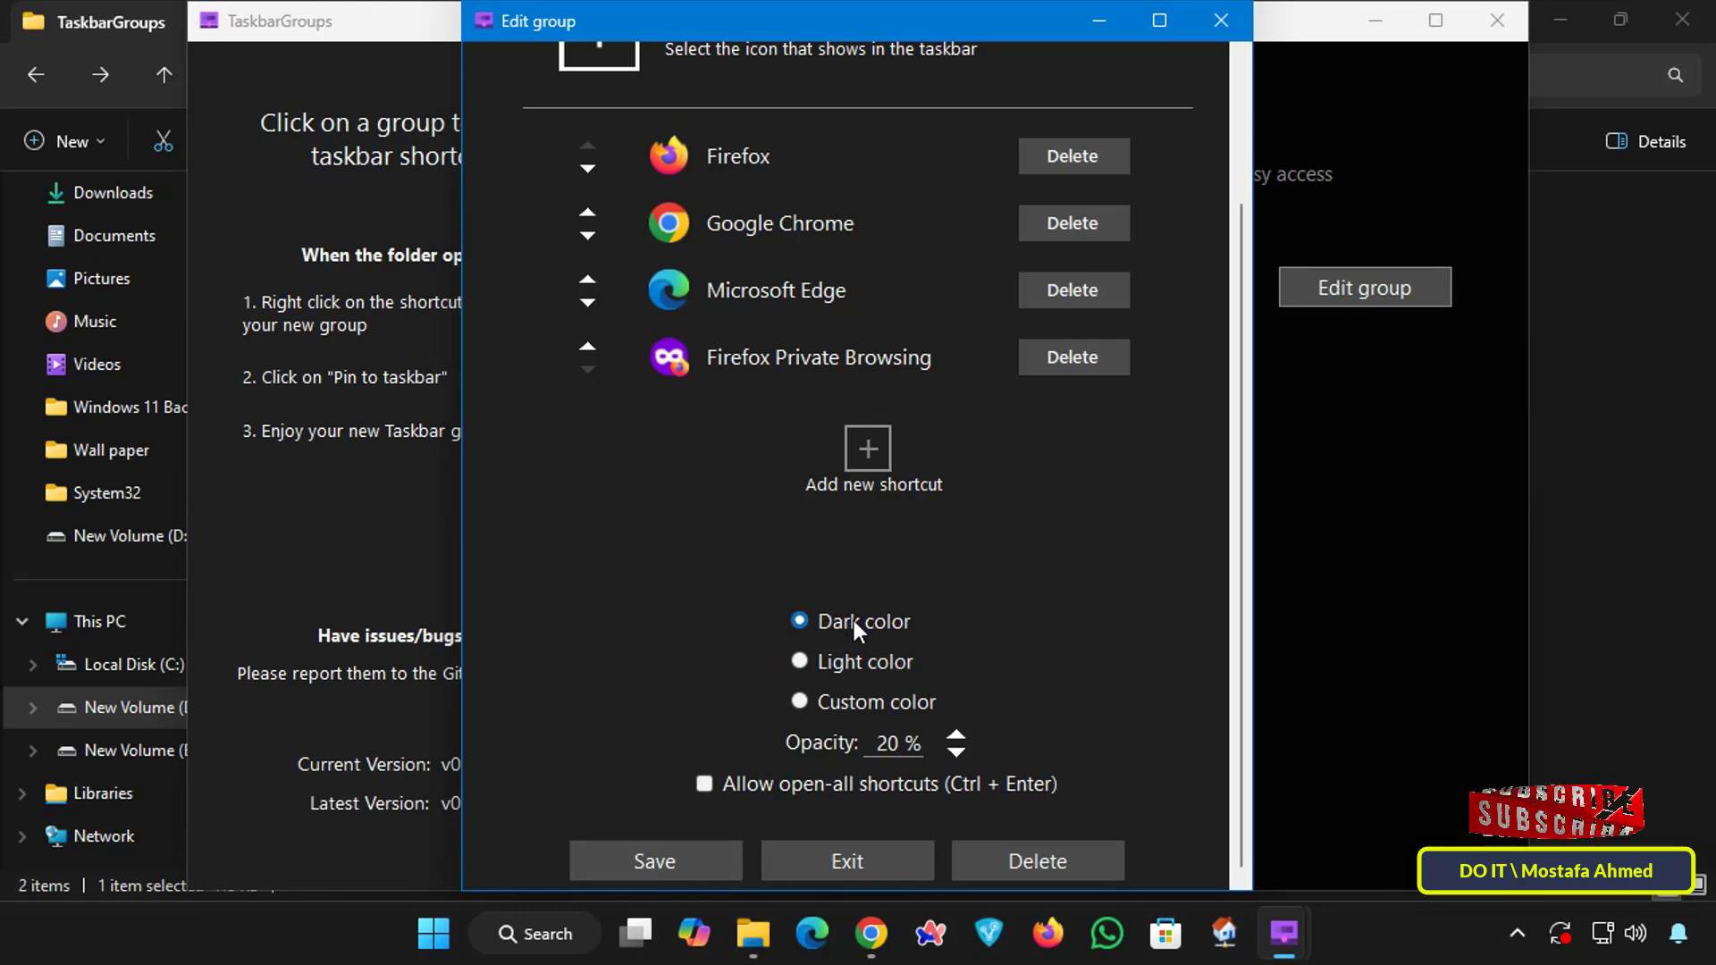
pyautogui.click(694, 865)
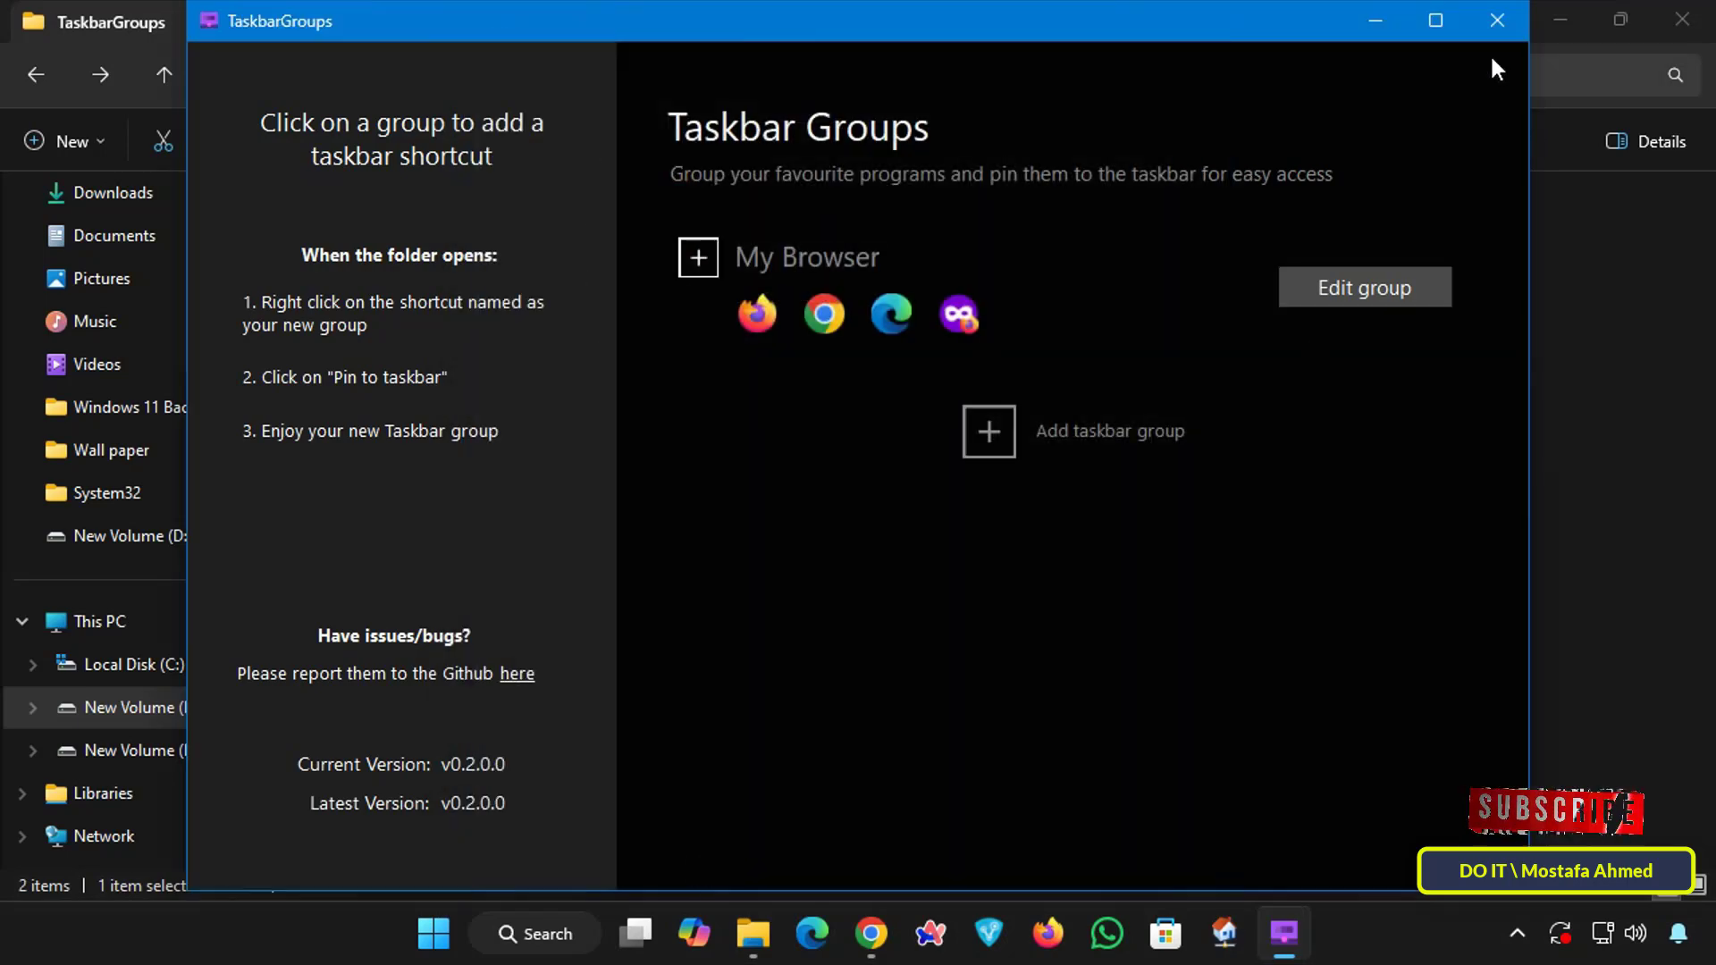
# Close Taskbar Groups, check the dark single-column My Browser popup, then close File Explorer.
pyautogui.click(1497, 20)
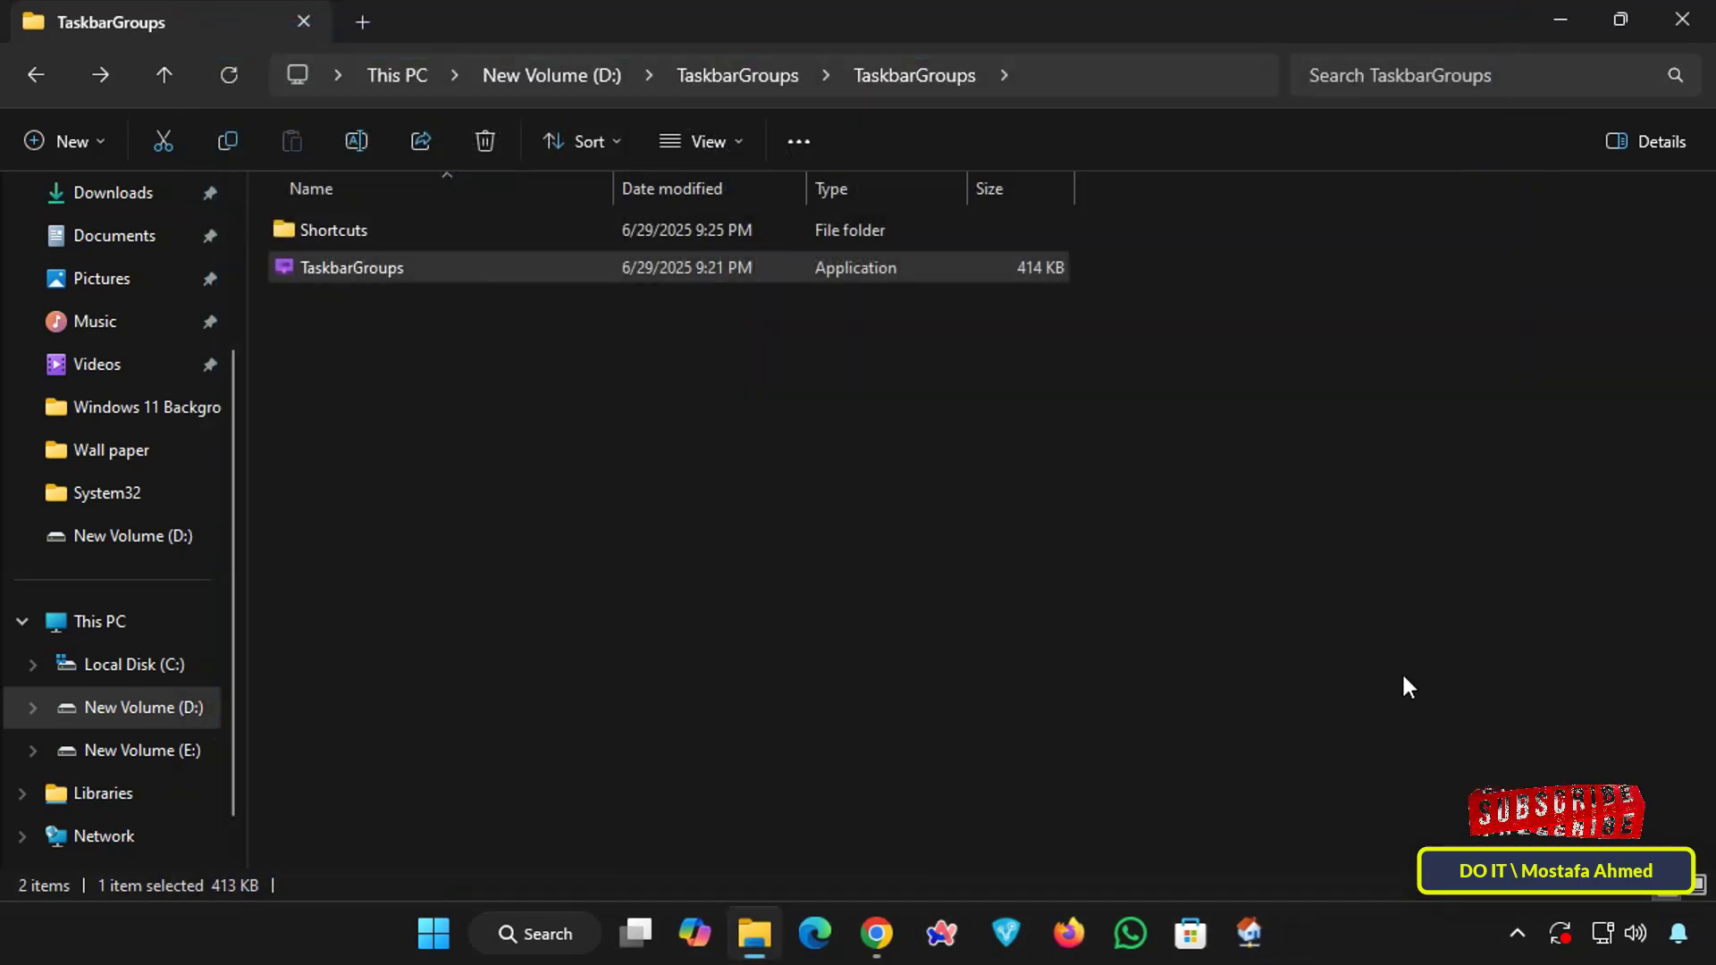
pyautogui.click(1268, 934)
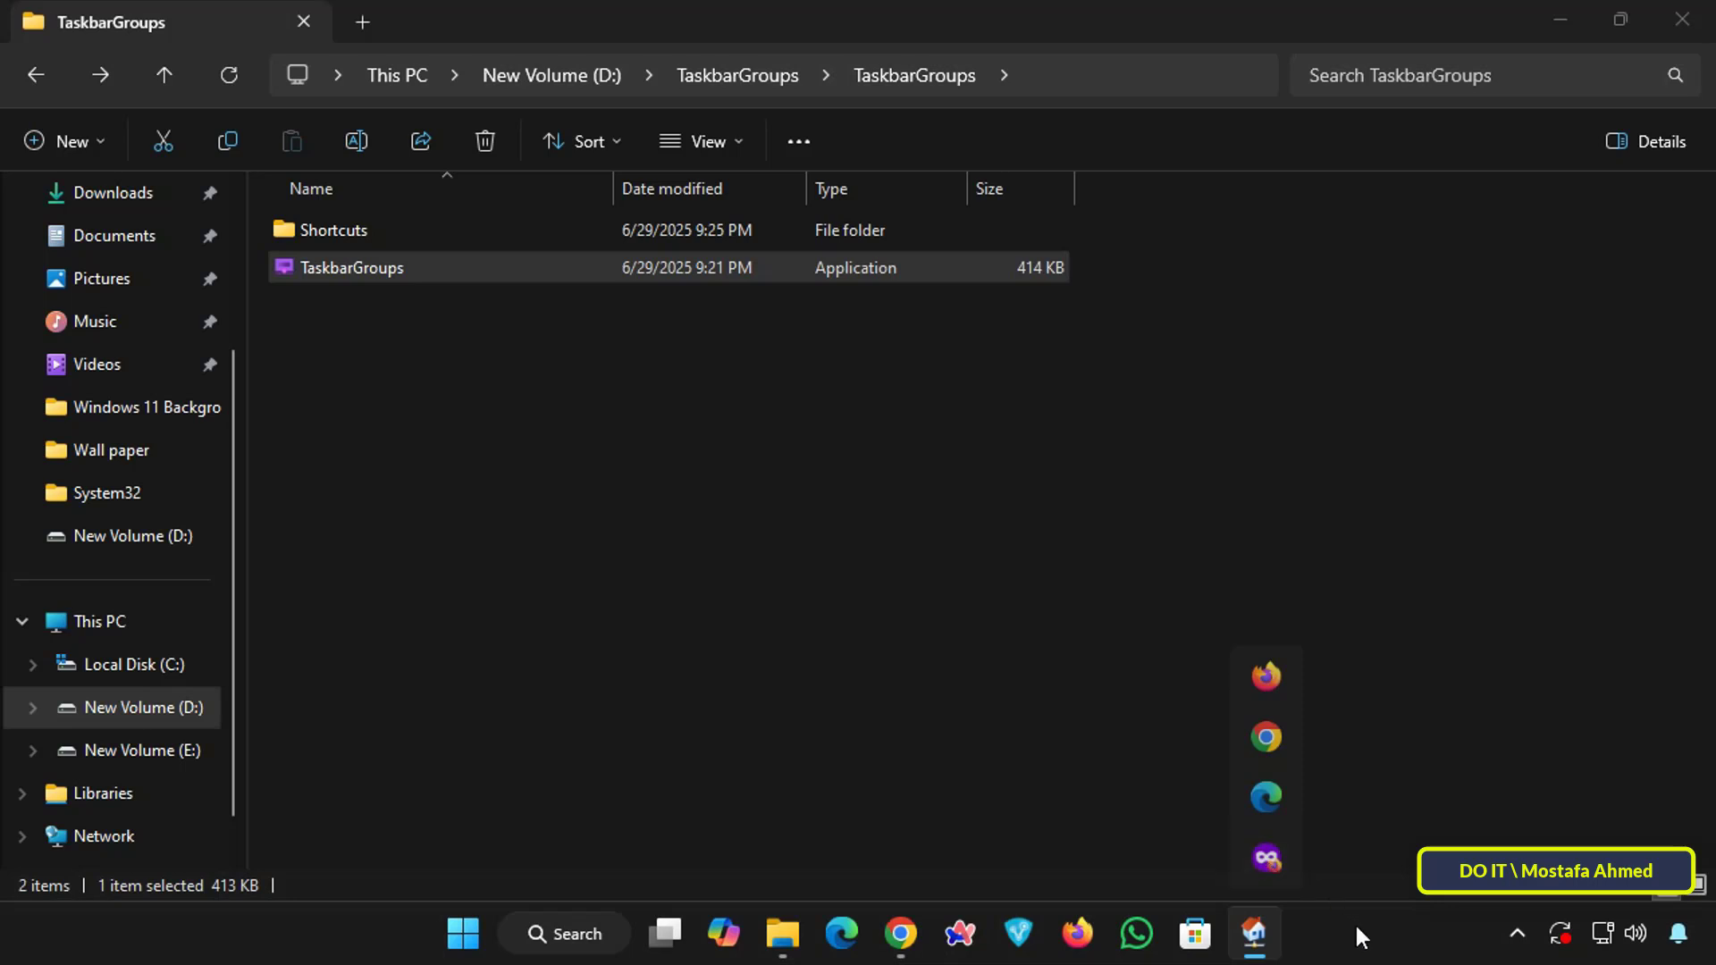
pyautogui.click(1682, 20)
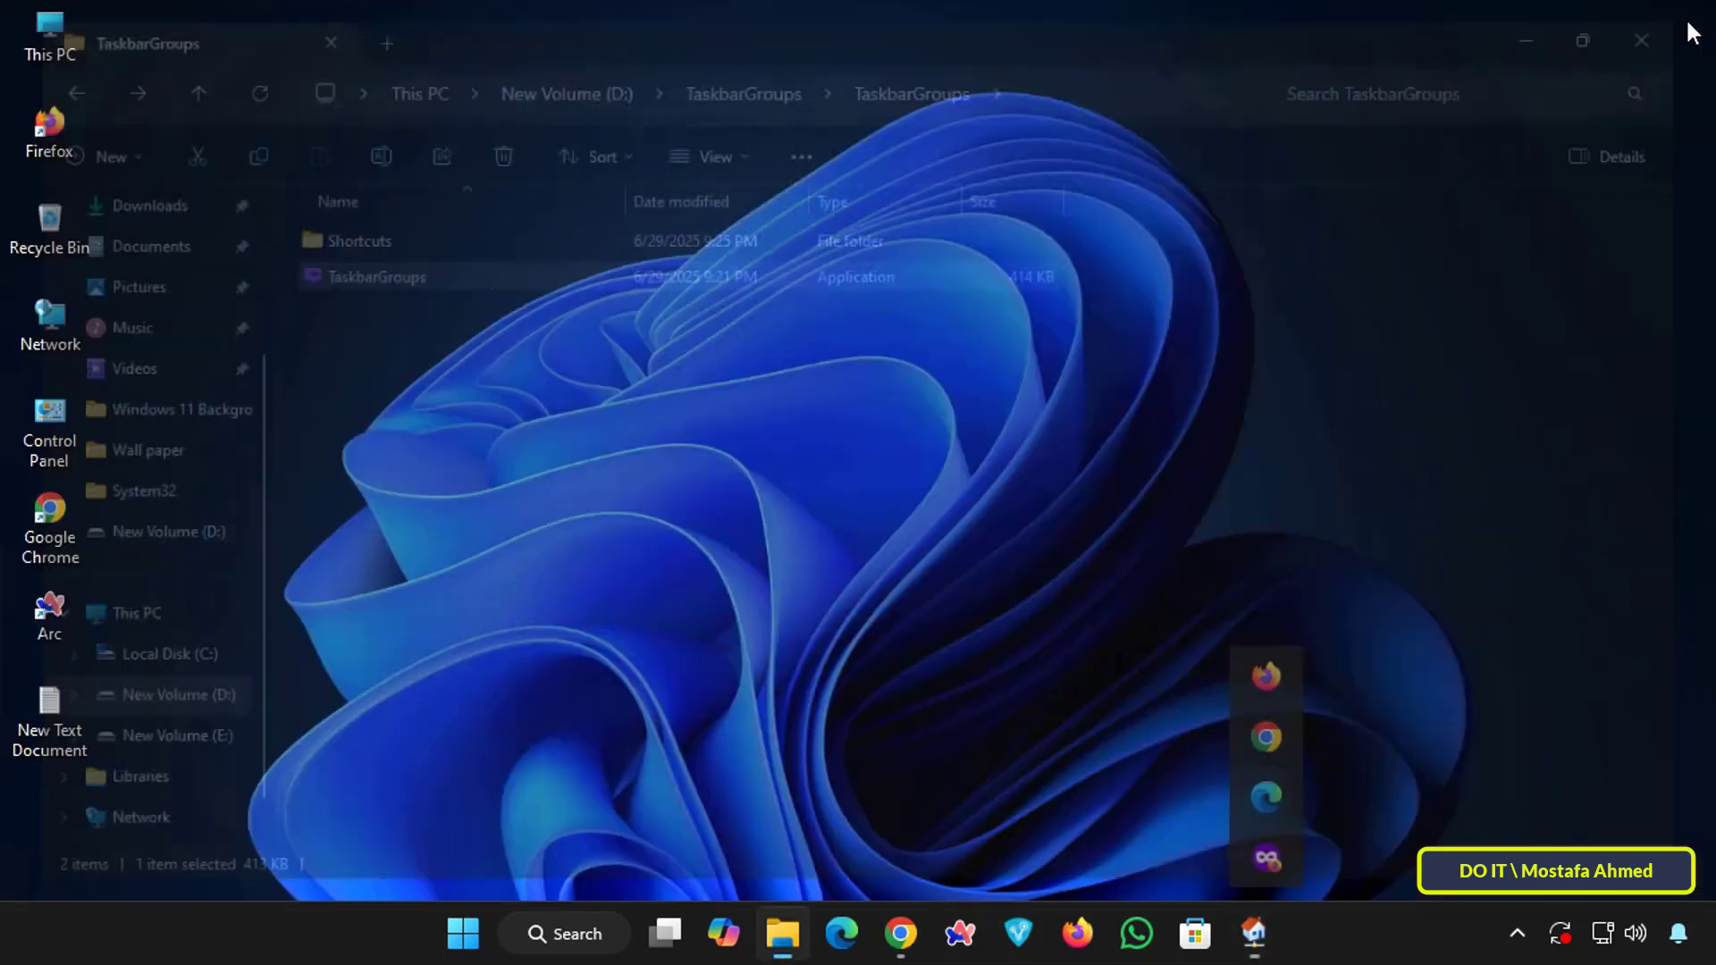
# Open the My Browser taskbar popup to show Firefox, Chrome, Edge and private-browsing in one dark column.
pyautogui.click(1311, 804)
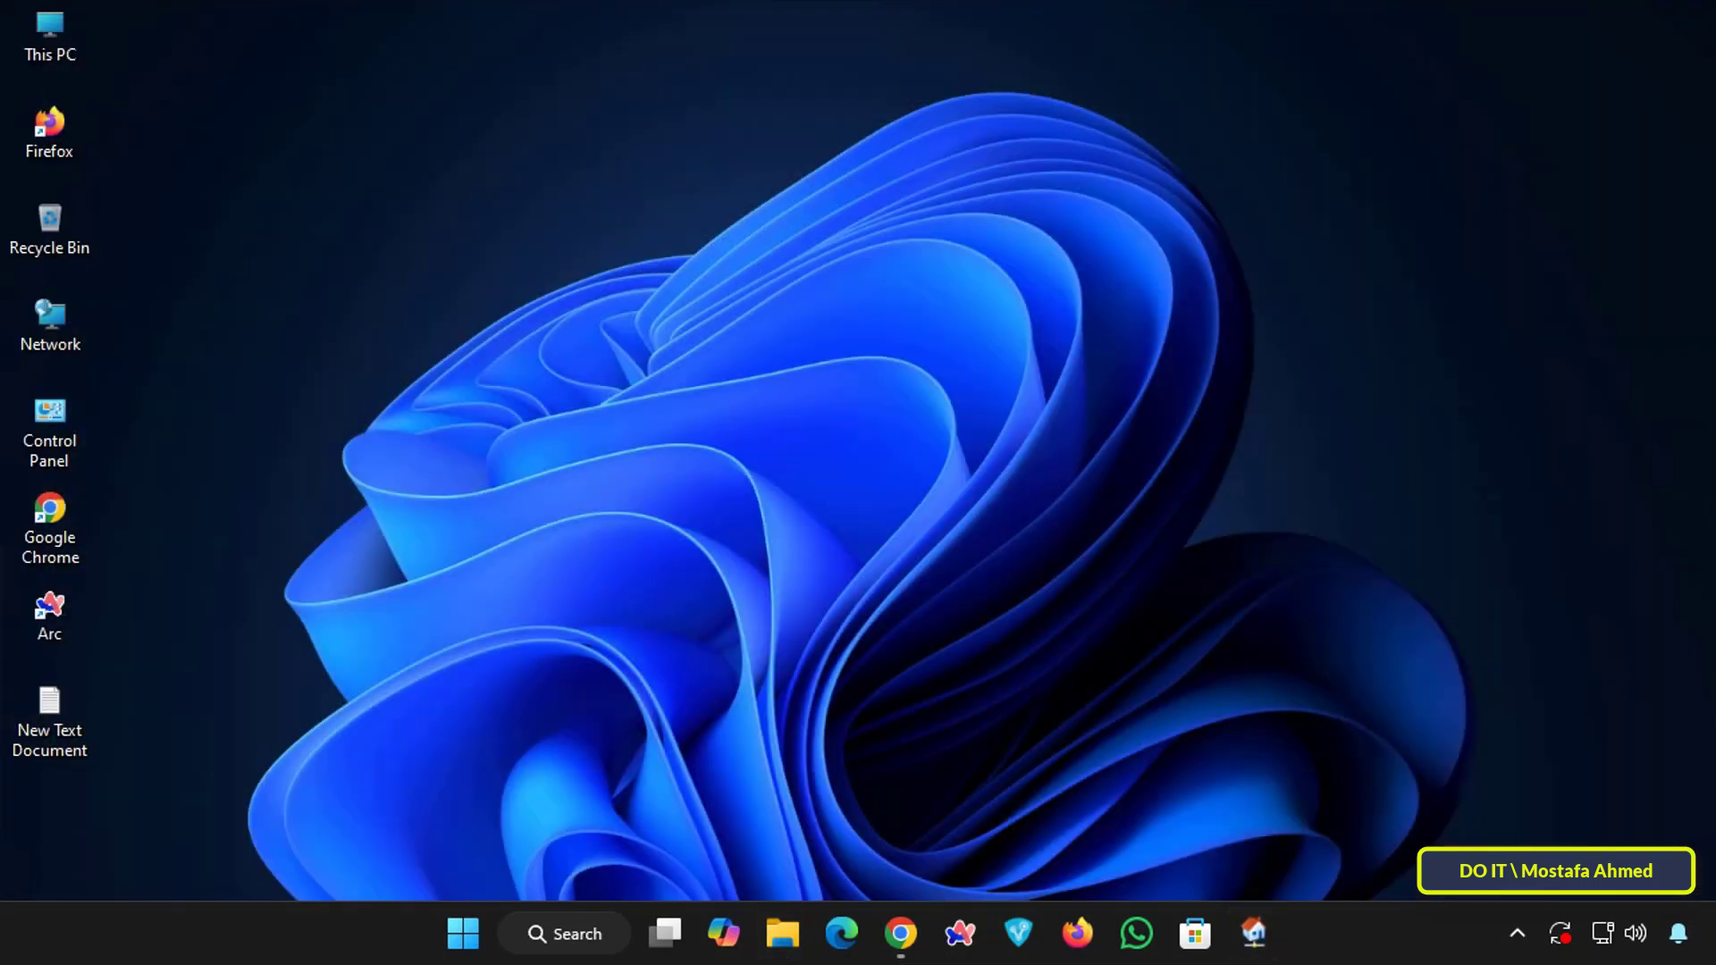
pyautogui.click(1251, 940)
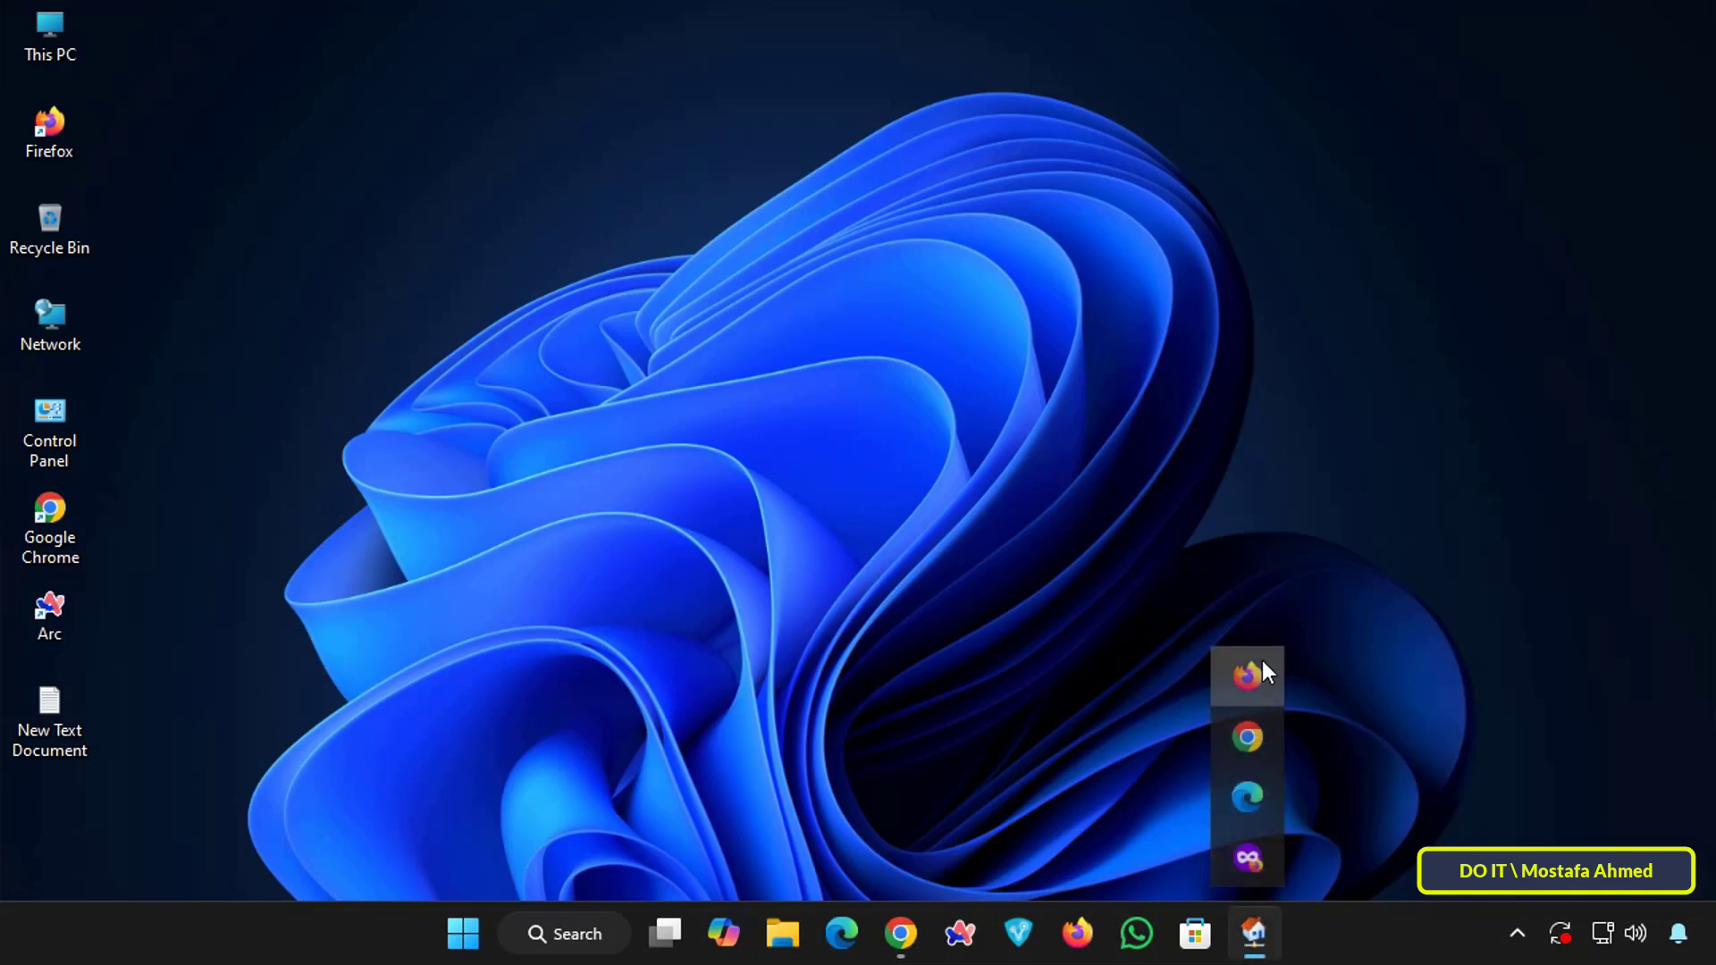
pyautogui.click(1391, 823)
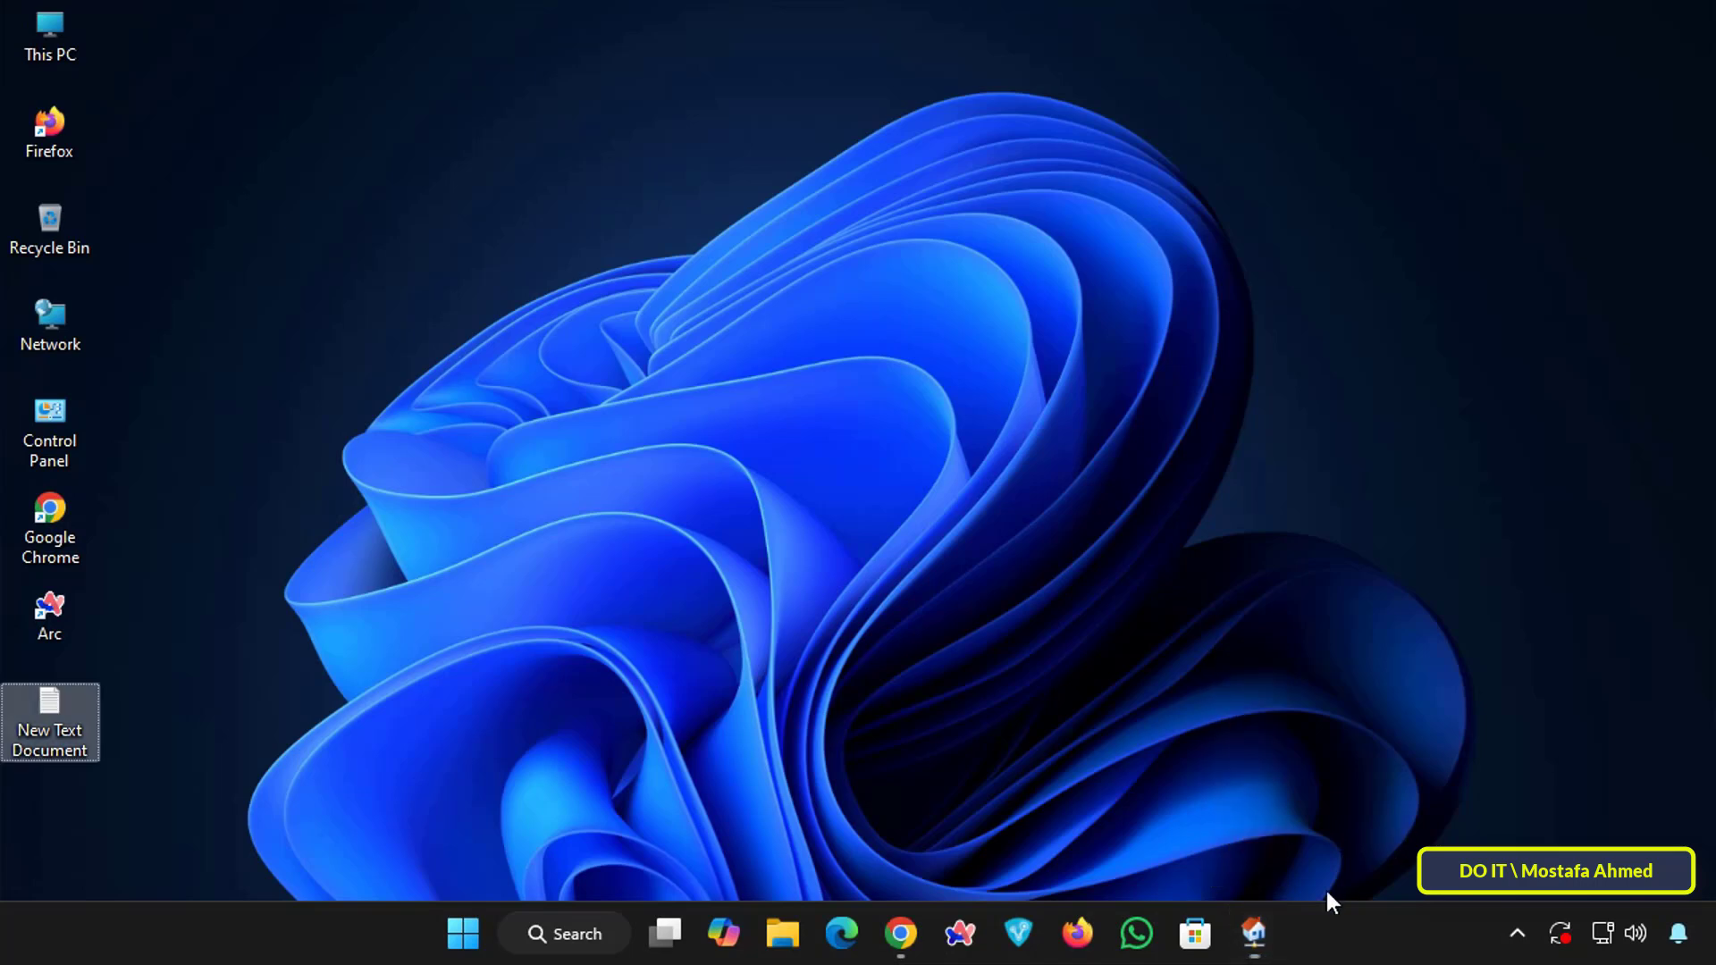
pyautogui.click(1253, 934)
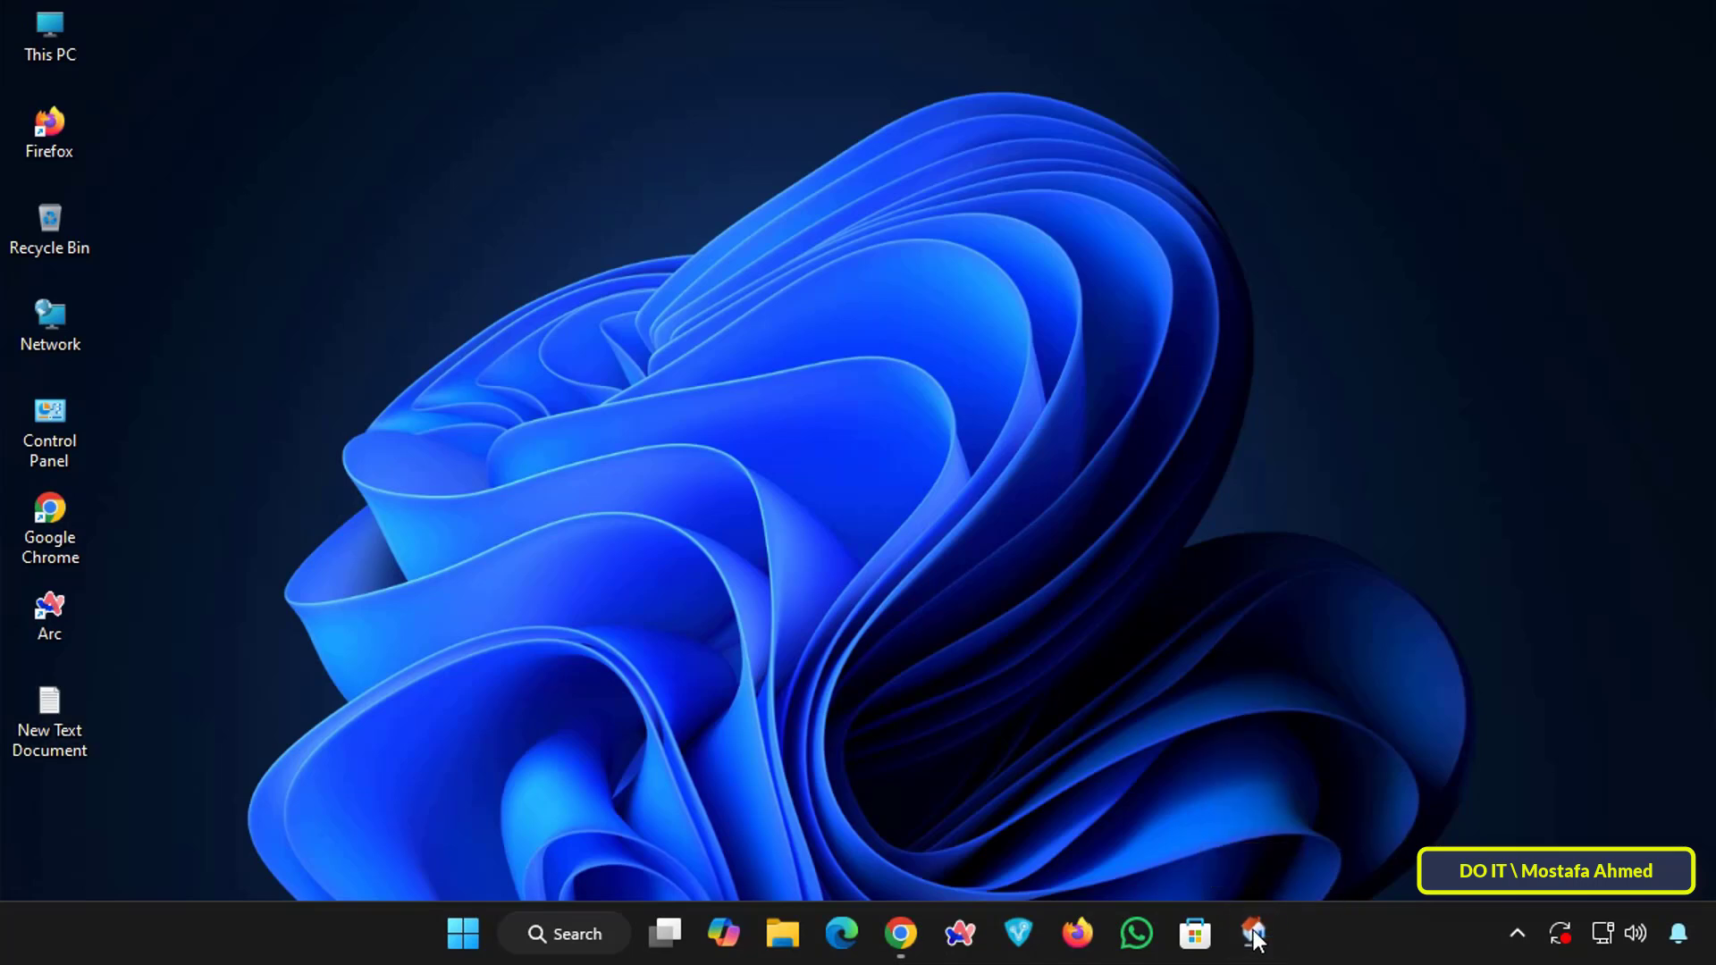